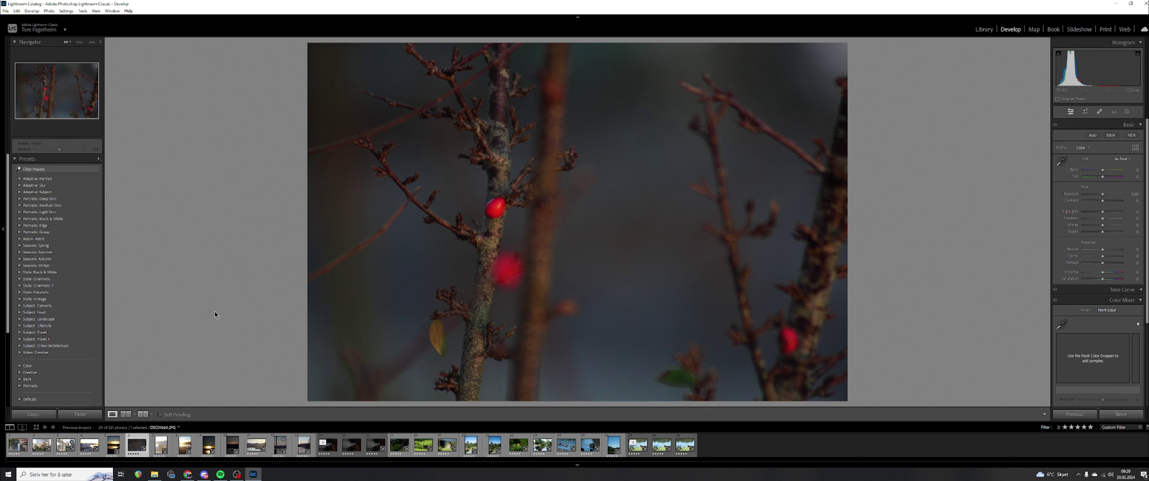
# Browse forward through the filmstrip photos to the dusk shot of the silhouetted boat on the water
pyautogui.press('Right')
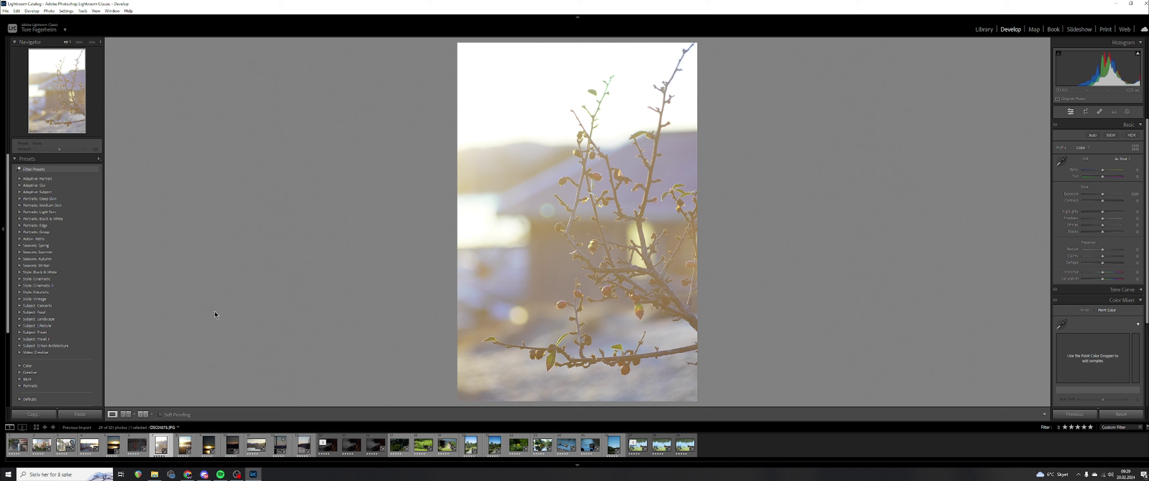
pyautogui.press('Right')
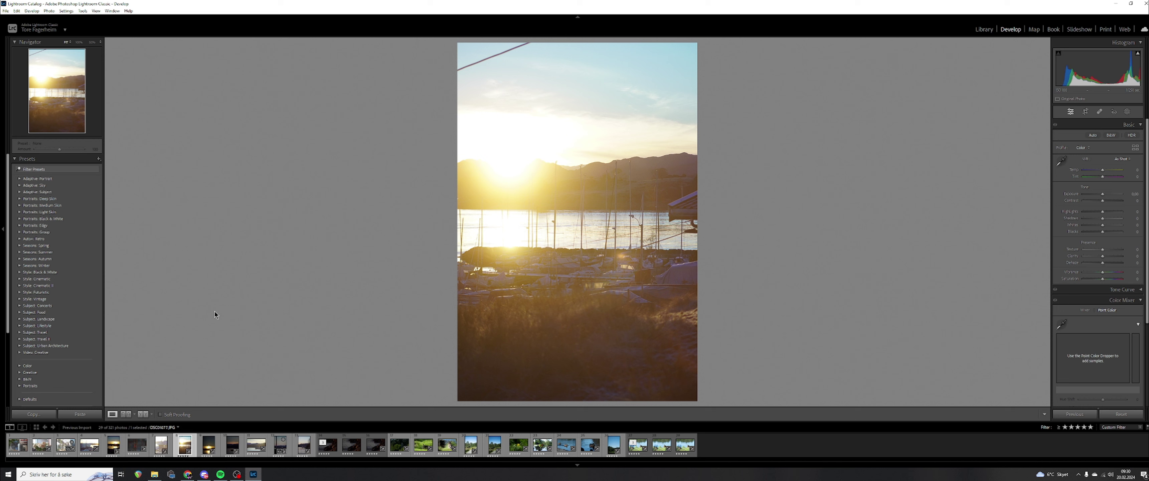
pyautogui.press('Right')
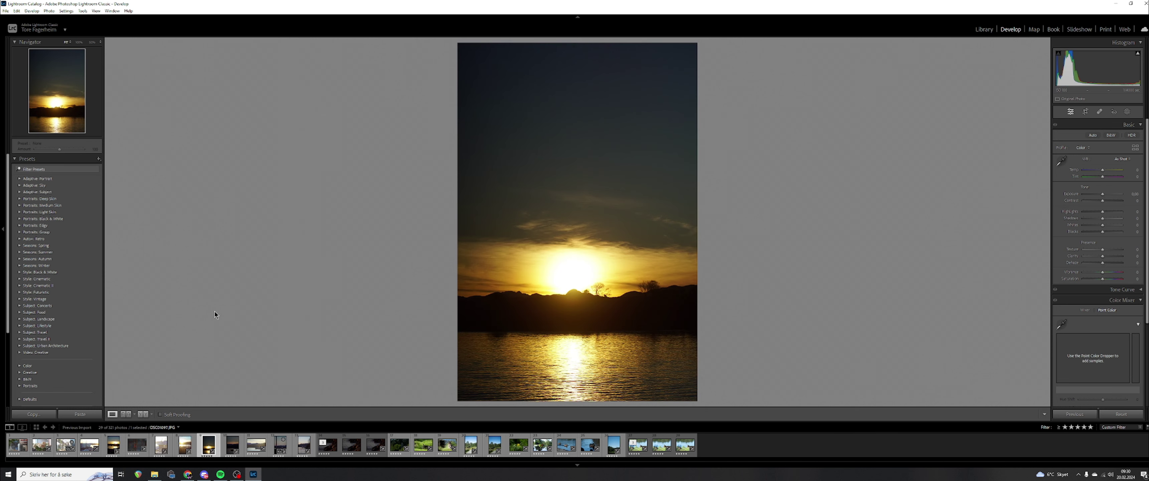
pyautogui.press('Right')
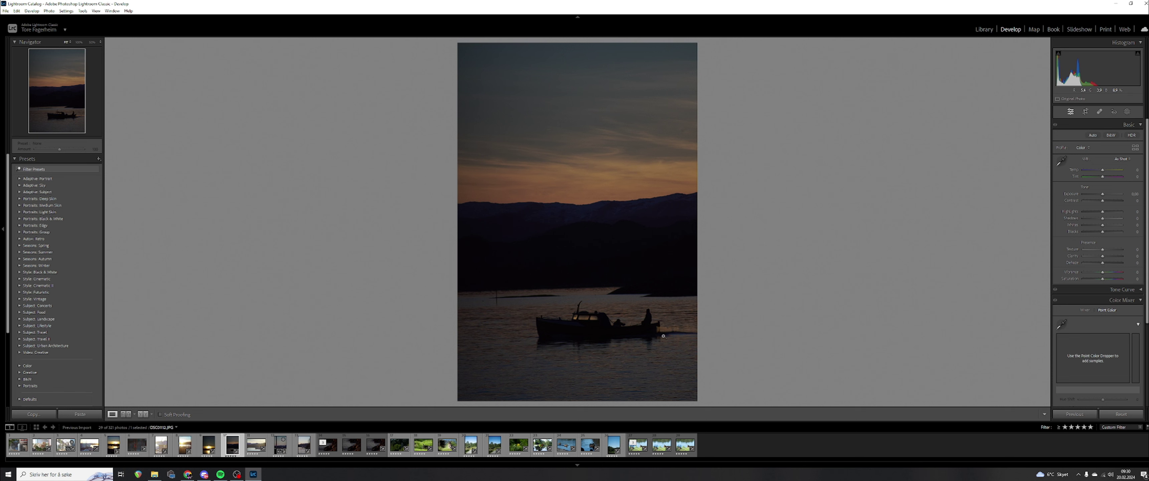
# Examine the silhouetted boat and the people aboard at high magnification, and return to a view of the whole photo
pyautogui.click(615, 318)
pyautogui.moveTo(616, 314); pyautogui.dragTo(573, 34)
pyautogui.hotkey('ctrl', '+')
pyautogui.hotkey('ctrl', '+')
pyautogui.moveTo(504, 237); pyautogui.dragTo(722, 242)
pyautogui.moveTo(428, 219); pyautogui.dragTo(555, 229)
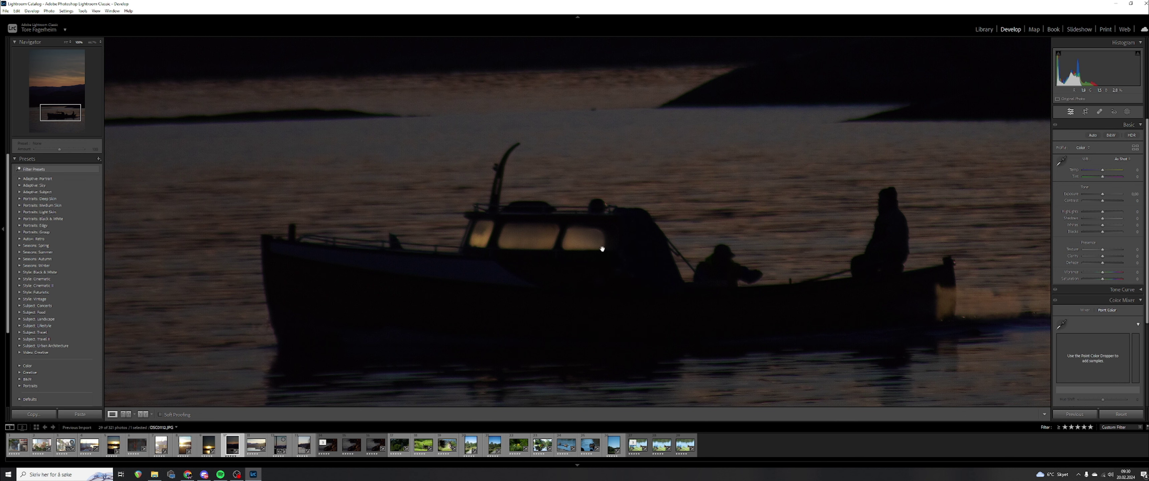
pyautogui.moveTo(551, 215); pyautogui.dragTo(441, 177)
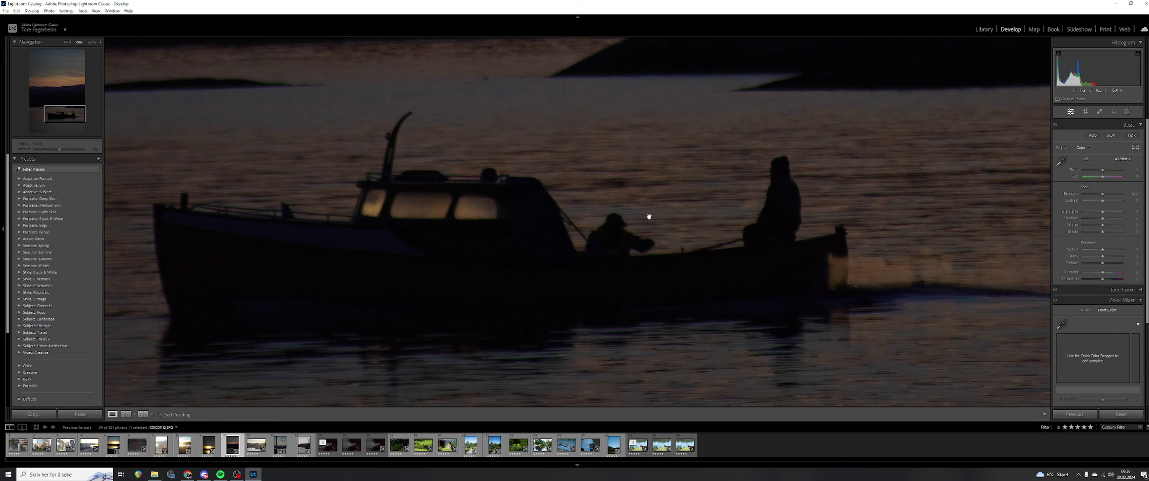
pyautogui.moveTo(814, 265); pyautogui.dragTo(782, 292)
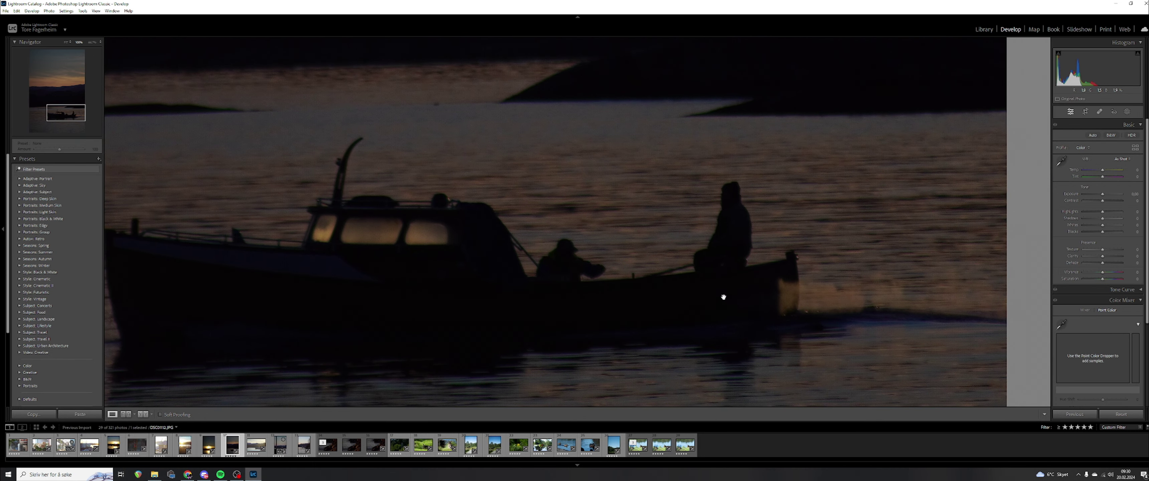
pyautogui.moveTo(467, 275); pyautogui.dragTo(710, 303)
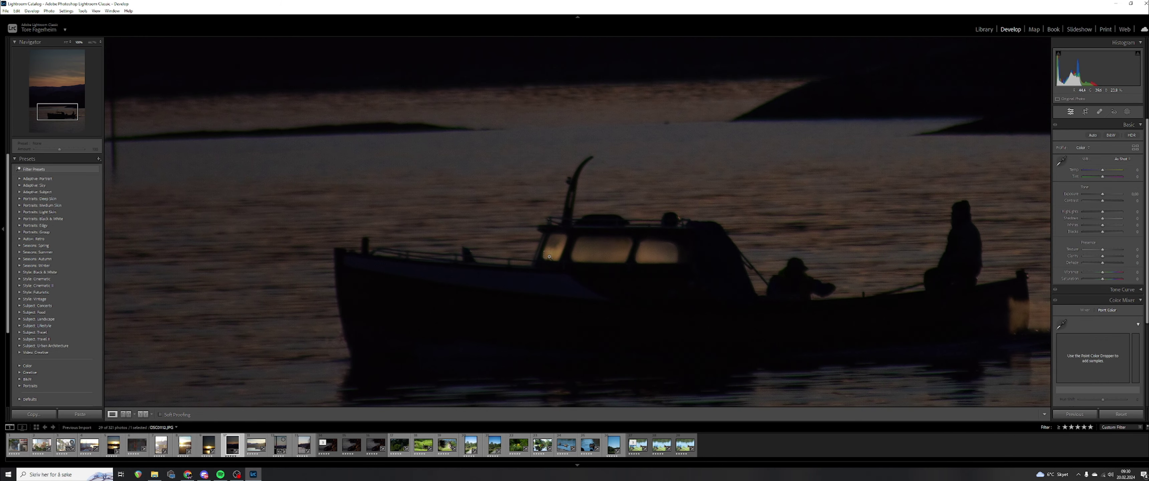
pyautogui.click(586, 244)
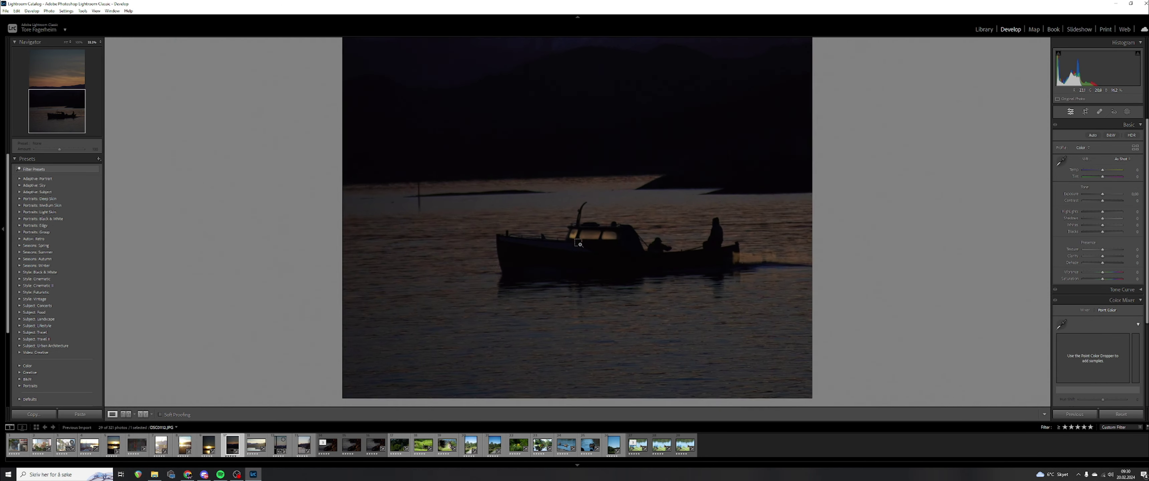
pyautogui.moveTo(590, 198); pyautogui.dragTo(585, 248)
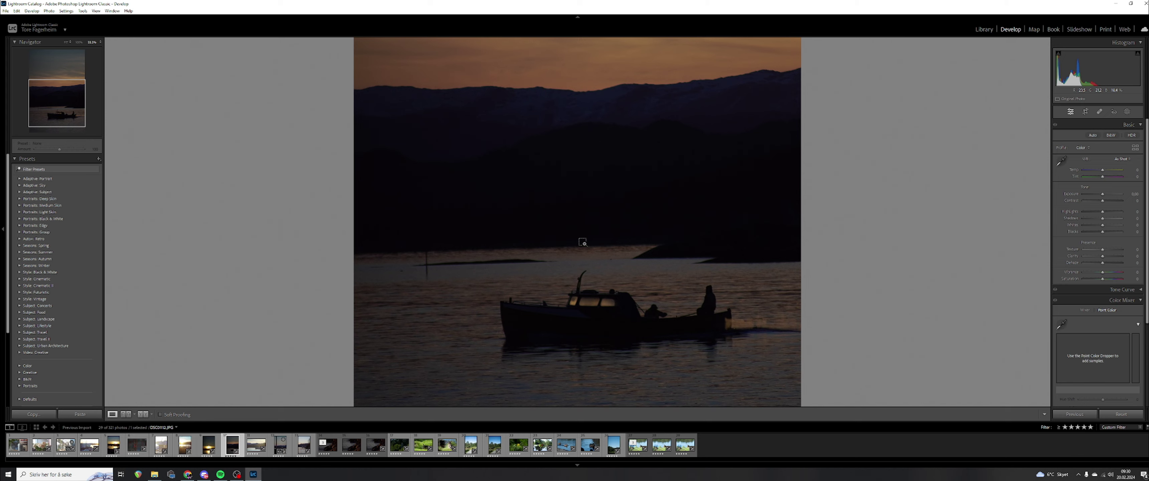
pyautogui.hotkey('ctrl', '-')
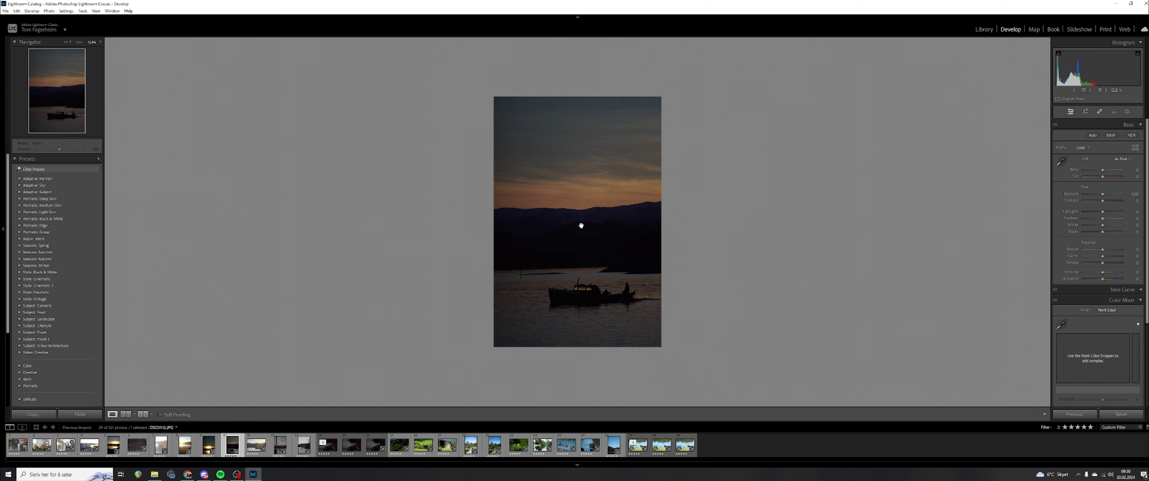
# Open the following photo of the vessel in front of hazy mountains and examine the boat's details up close
pyautogui.press('Right')
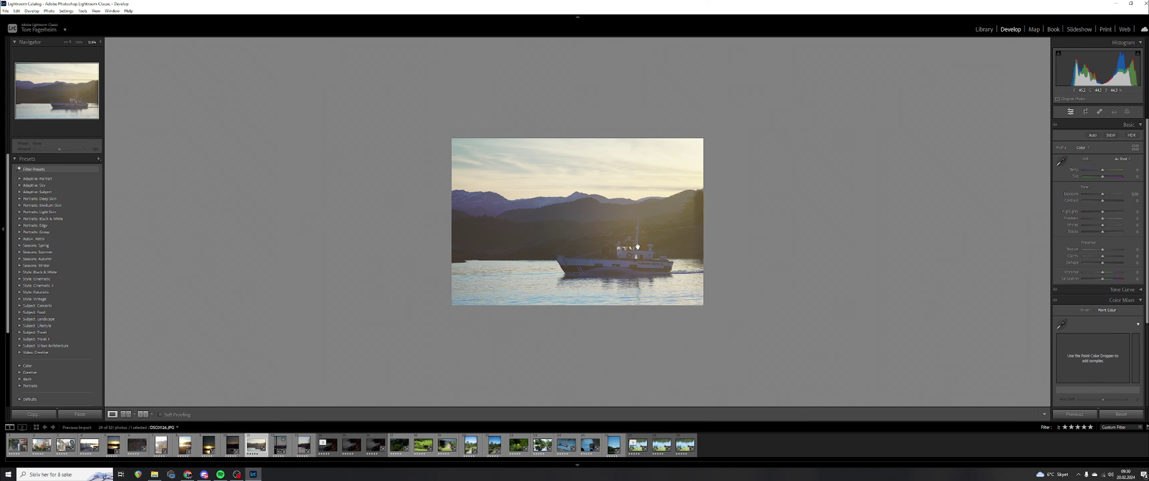
pyautogui.click(624, 249)
pyautogui.moveTo(762, 206); pyautogui.dragTo(730, 244)
pyautogui.moveTo(571, 254); pyautogui.dragTo(745, 386)
pyautogui.moveTo(705, 205); pyautogui.dragTo(656, 162)
pyautogui.click(582, 261)
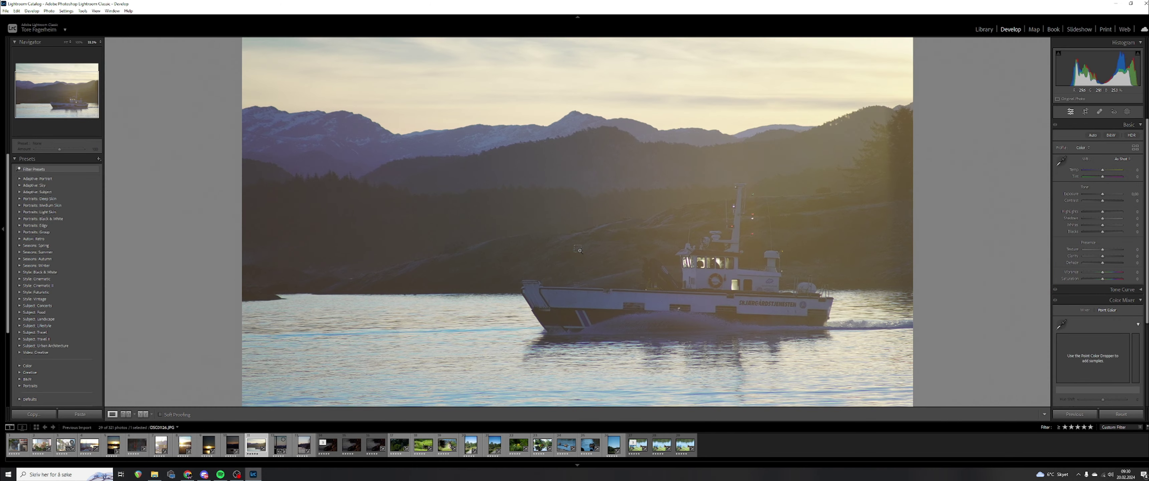
# Browse past the boat-behind-pole and lighthouse photos to the dark coastal rocks, viewing the whole image and its neighbouring version
pyautogui.press('Right')
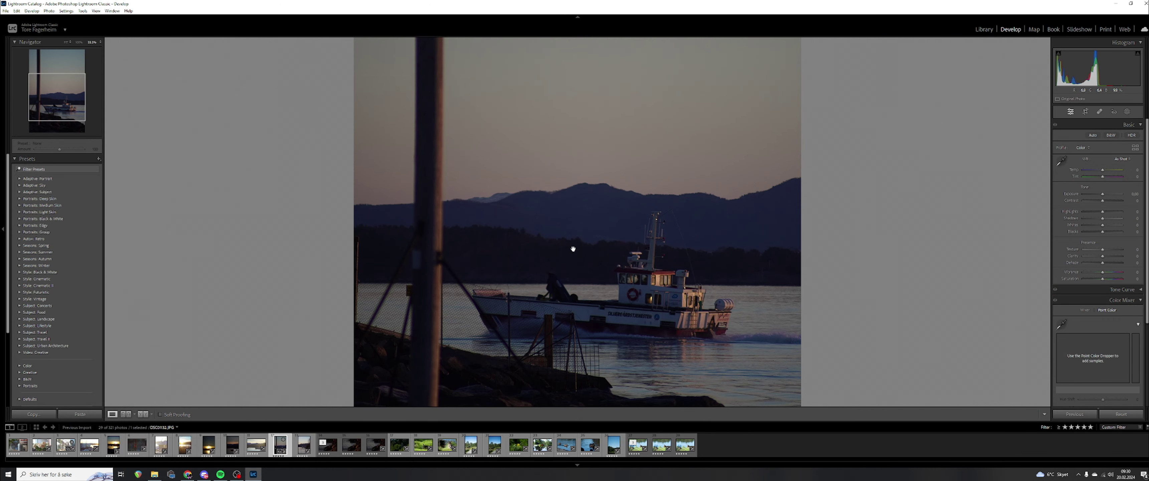
pyautogui.press('Right')
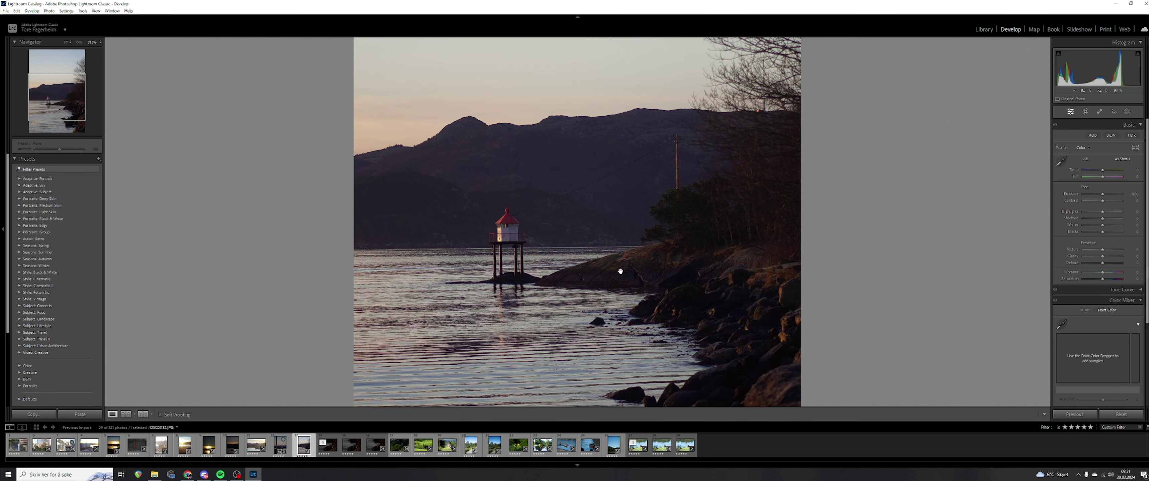
pyautogui.press('Right')
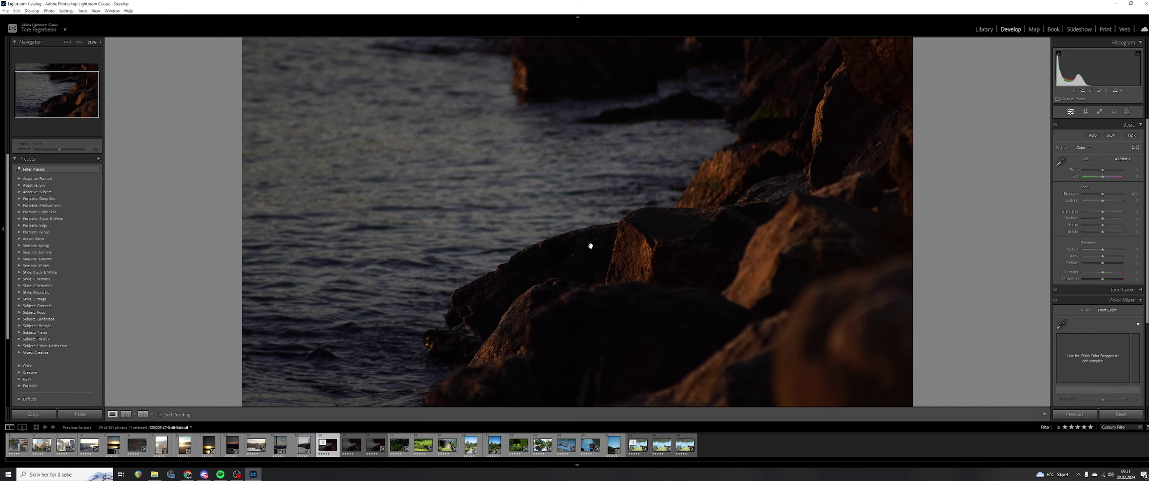
pyautogui.hotkey('ctrl', '-')
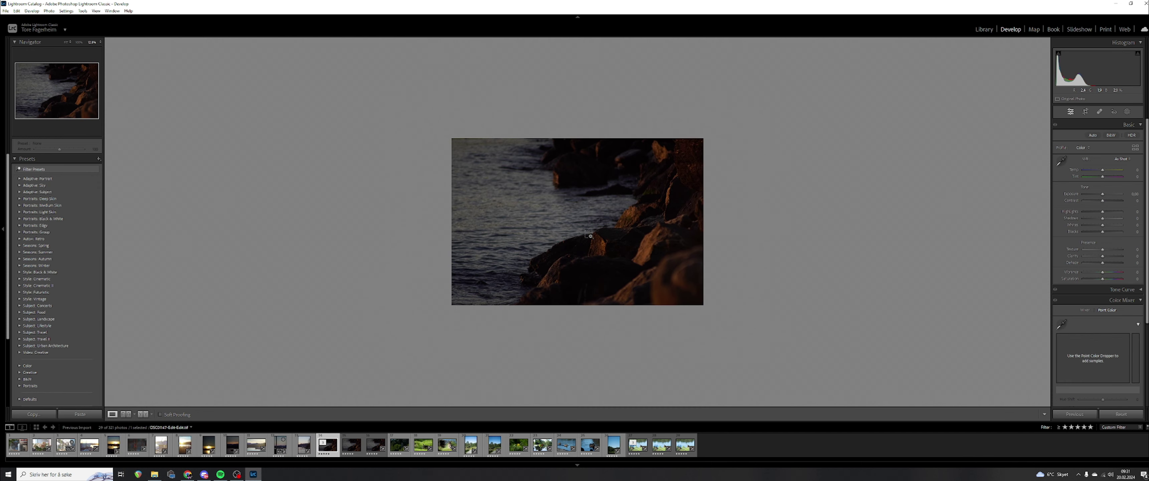
pyautogui.hotkey('ctrl', '+')
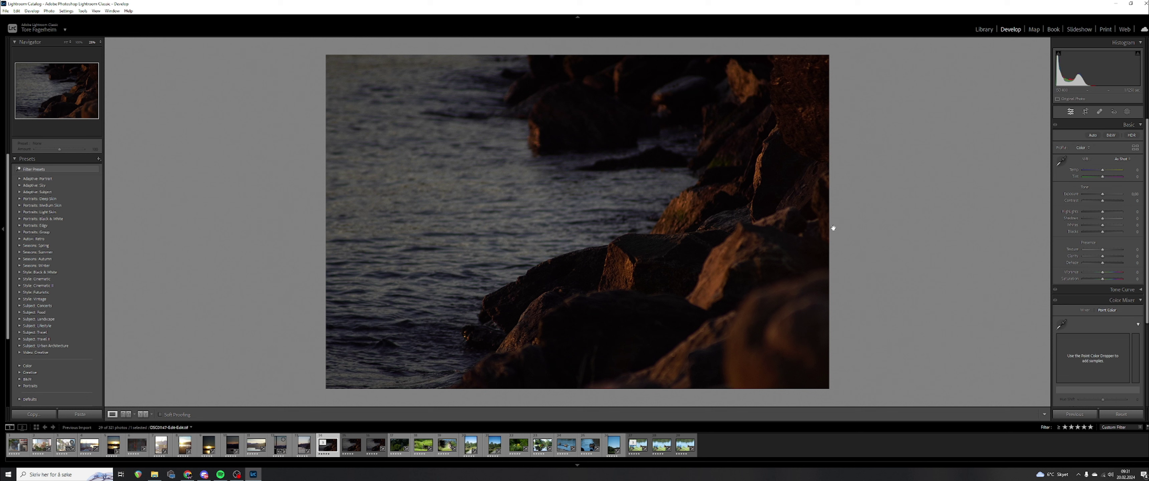
pyautogui.press('Right')
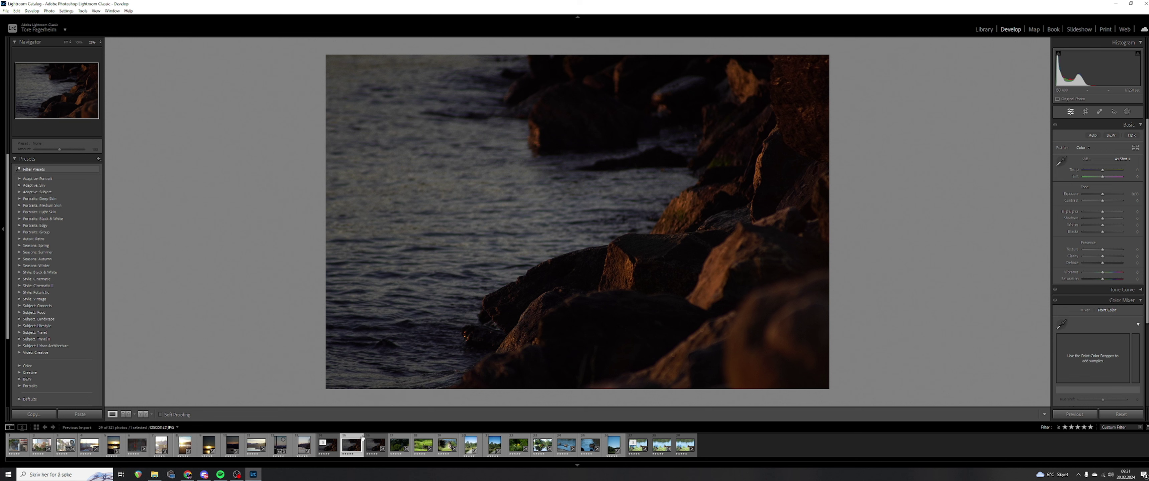
# Jump to the photo of the gull on the road sign and browse on to the standing duck, fitting it to the view
pyautogui.click(396, 446)
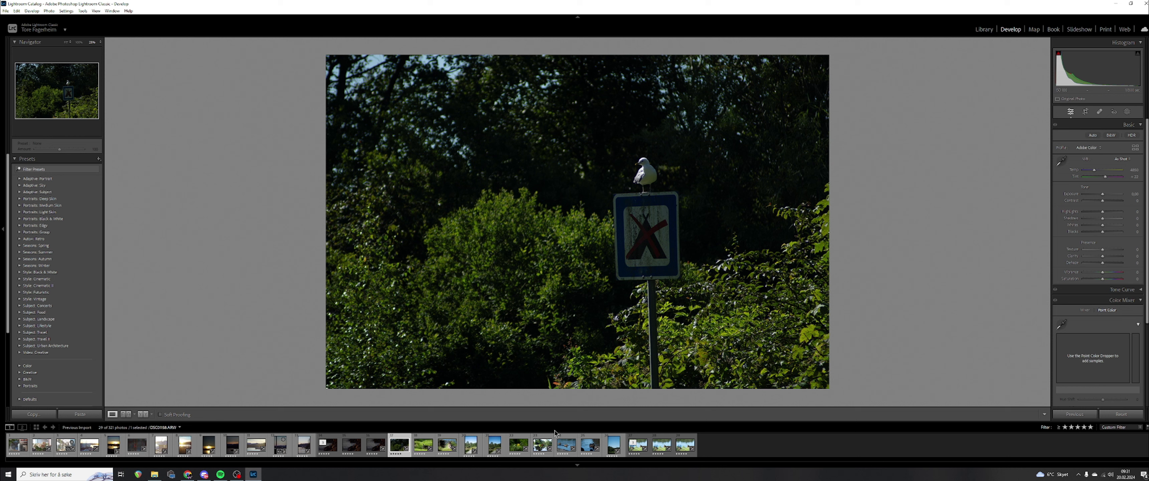
pyautogui.press('Right')
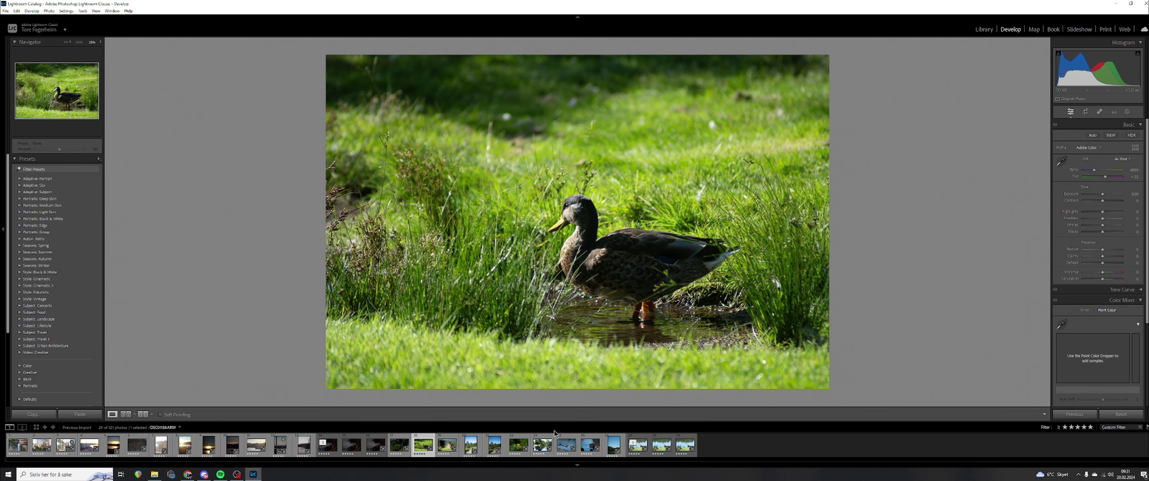
pyautogui.press('Right')
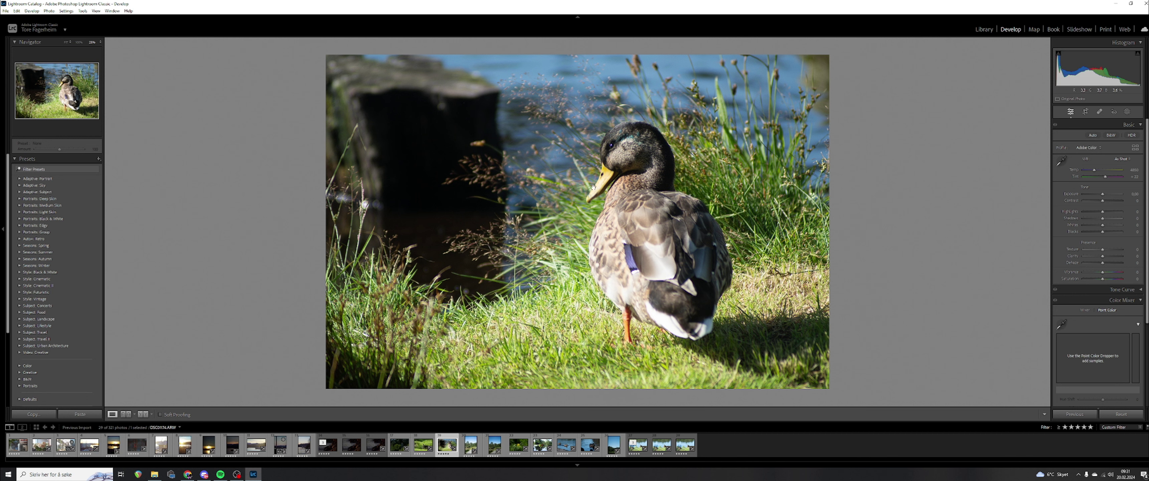
pyautogui.click(615, 131)
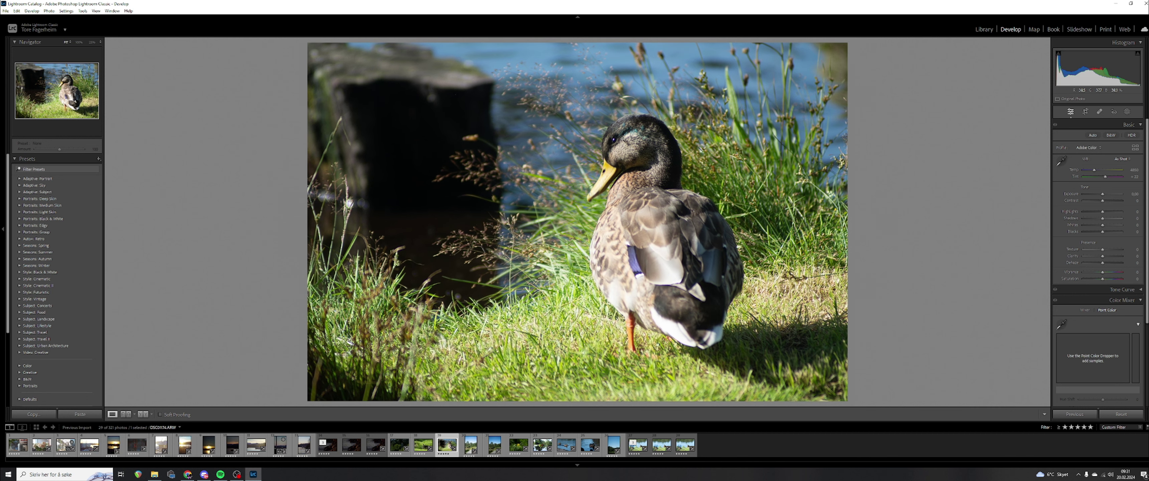
# Open the portrait photo of the gravel path and examine its trees, tall grass and yellow flowers up close
pyautogui.press('Right')
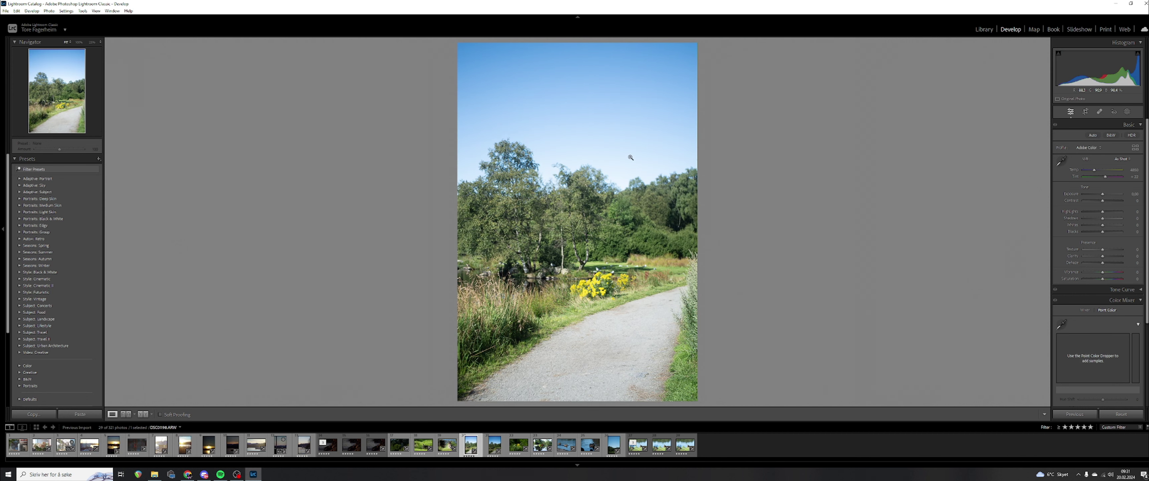
pyautogui.click(600, 243)
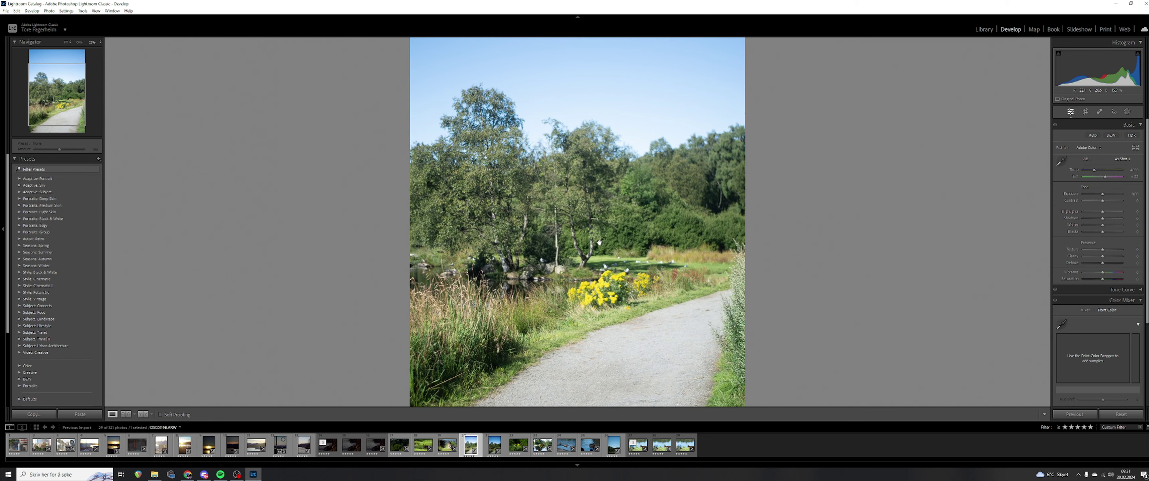
pyautogui.hotkey('ctrl', '+')
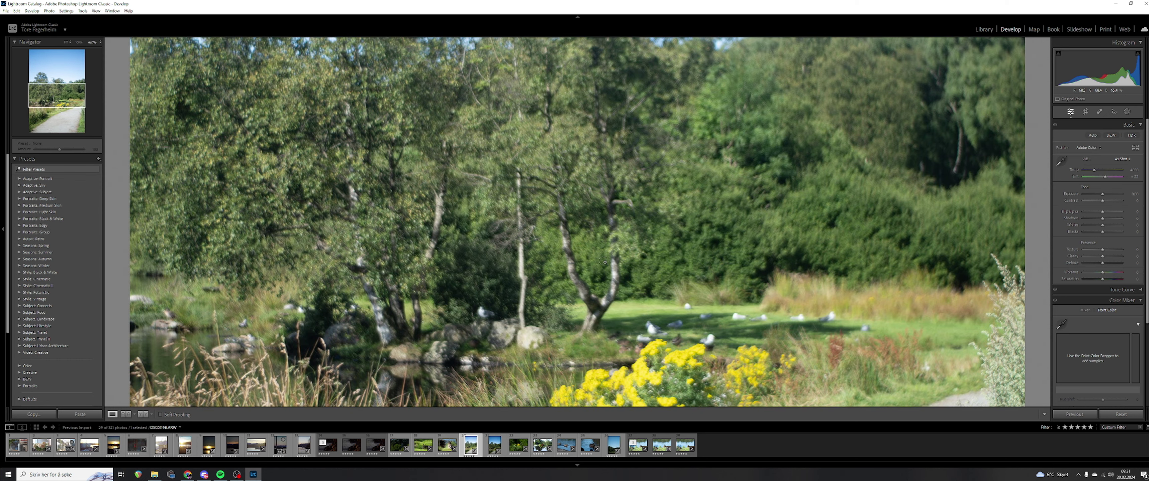
pyautogui.hotkey('ctrl', '+')
pyautogui.moveTo(587, 272); pyautogui.dragTo(636, 151)
pyautogui.hotkey('ctrl', '-')
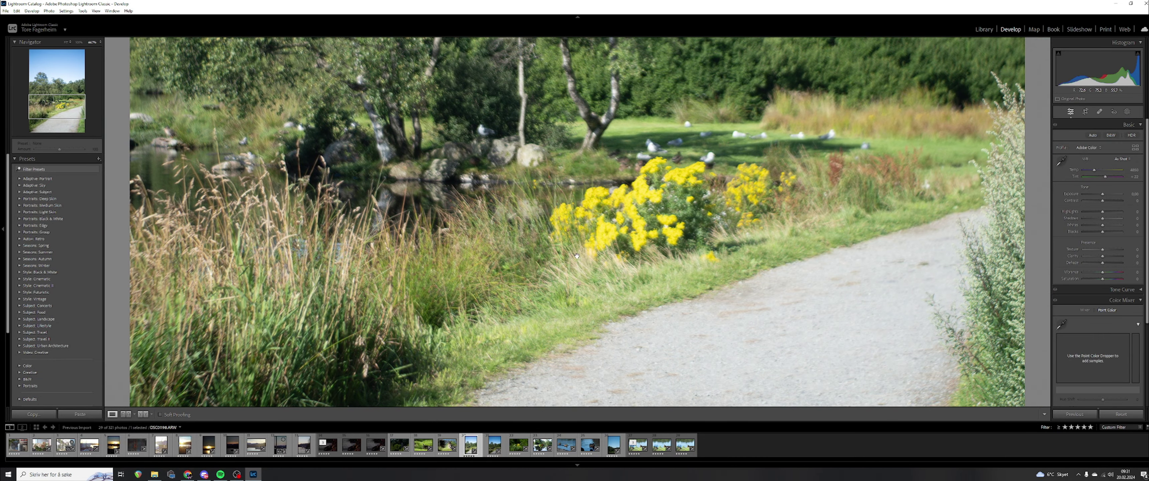
pyautogui.scroll(3, 577, 256)
pyautogui.scroll(3, 586, 184)
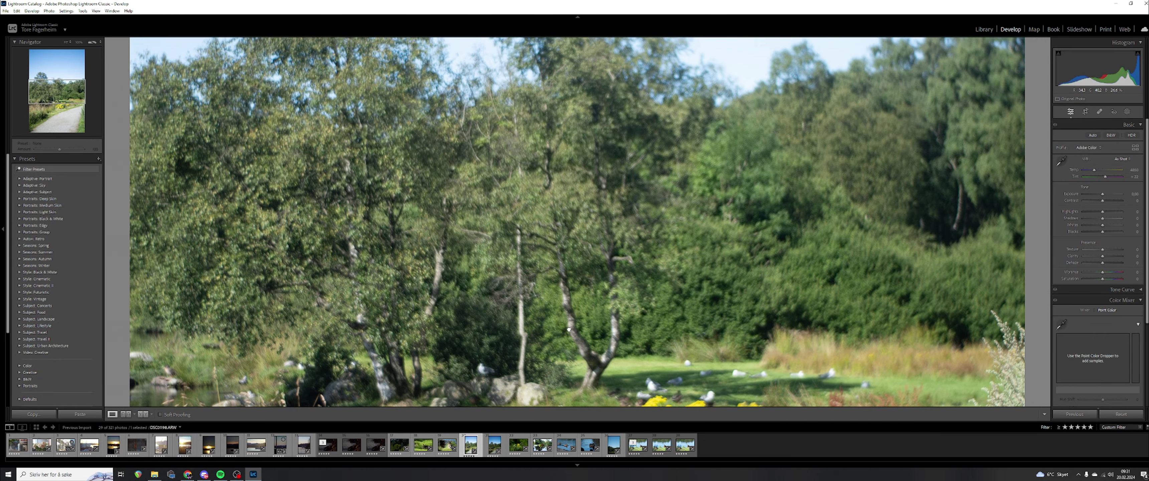
pyautogui.scroll(-6, 587, 192)
pyautogui.moveTo(588, 202); pyautogui.dragTo(602, 252)
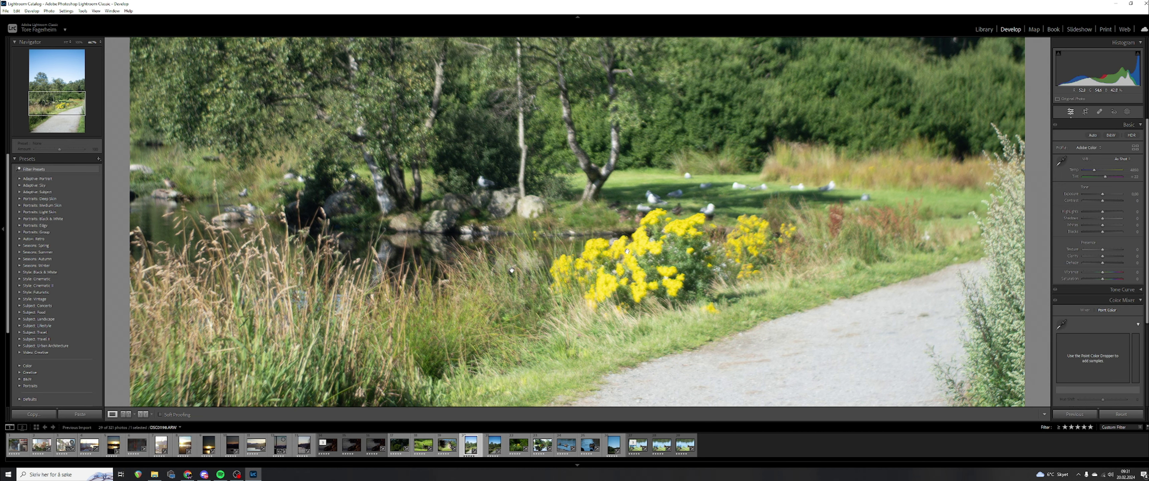
# Examine the yellow flowers and the gulls on the lawn at higher magnification, and return to the whole path photo
pyautogui.hotkey('ctrl', '=')
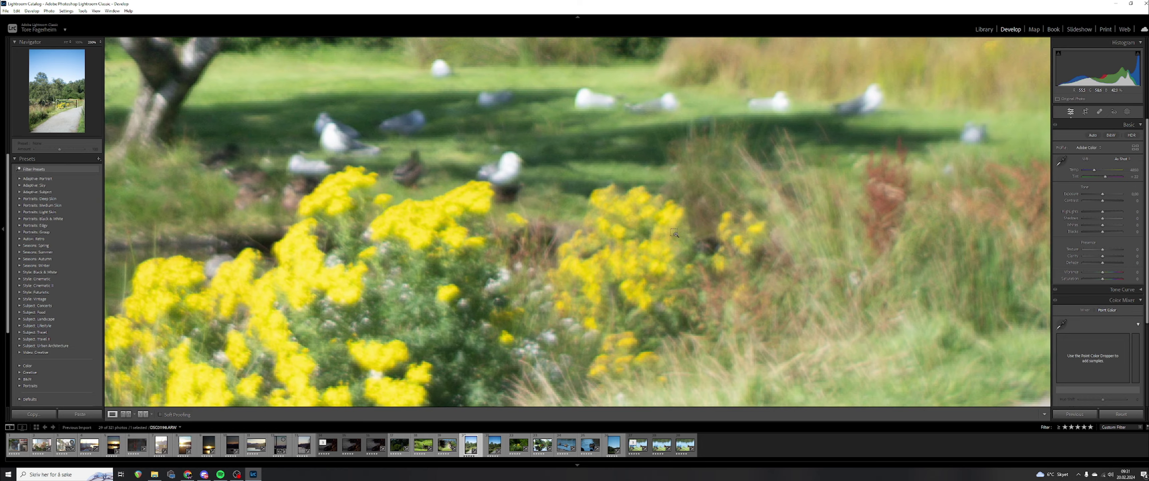
pyautogui.hotkey('ctrl', '-')
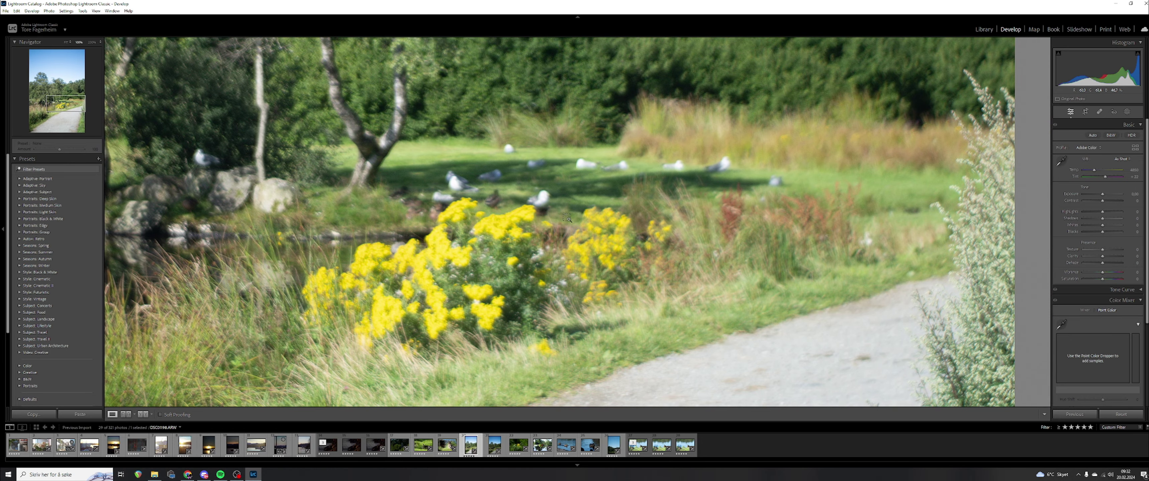
pyautogui.hotkey('ctrl', '-')
pyautogui.hotkey('ctrl', '-')
pyautogui.hotkey('ctrl', '-')
pyautogui.hotkey('ctrl', '-')
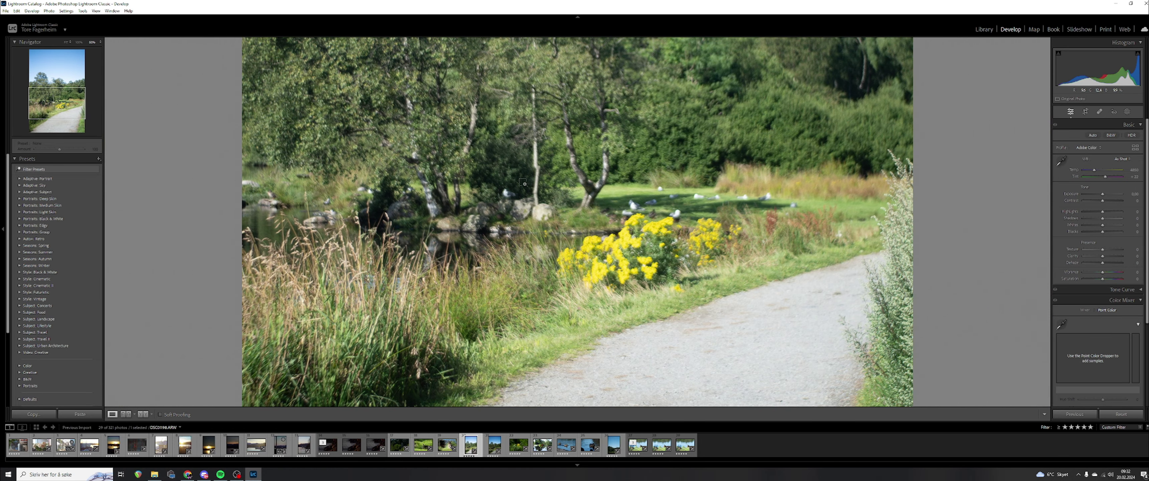
pyautogui.hotkey('ctrl', '-')
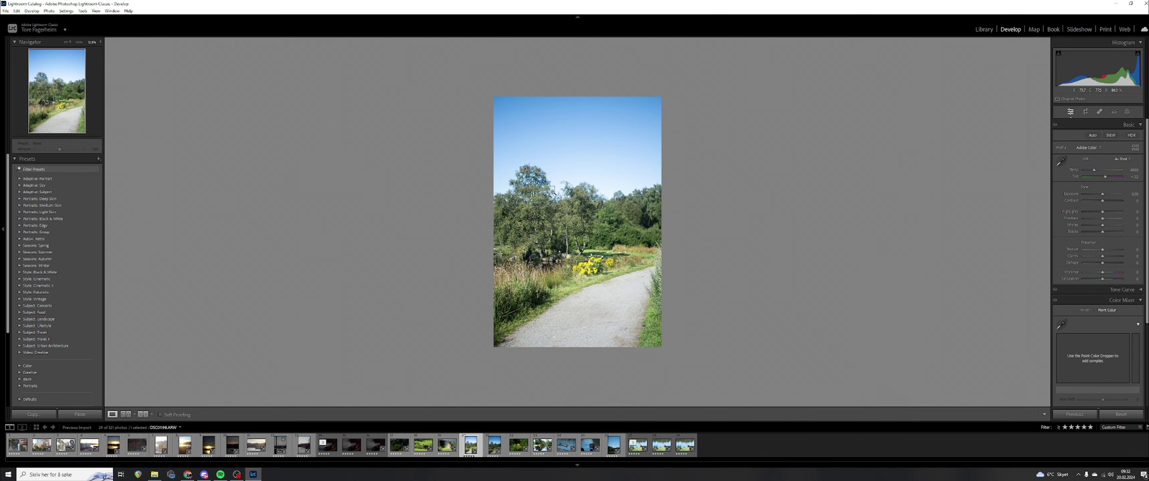
# Browse past the second path photo to the close-up of yellow wildflowers in dark grass
pyautogui.hotkey('ctrl', '+')
pyautogui.press('Right')
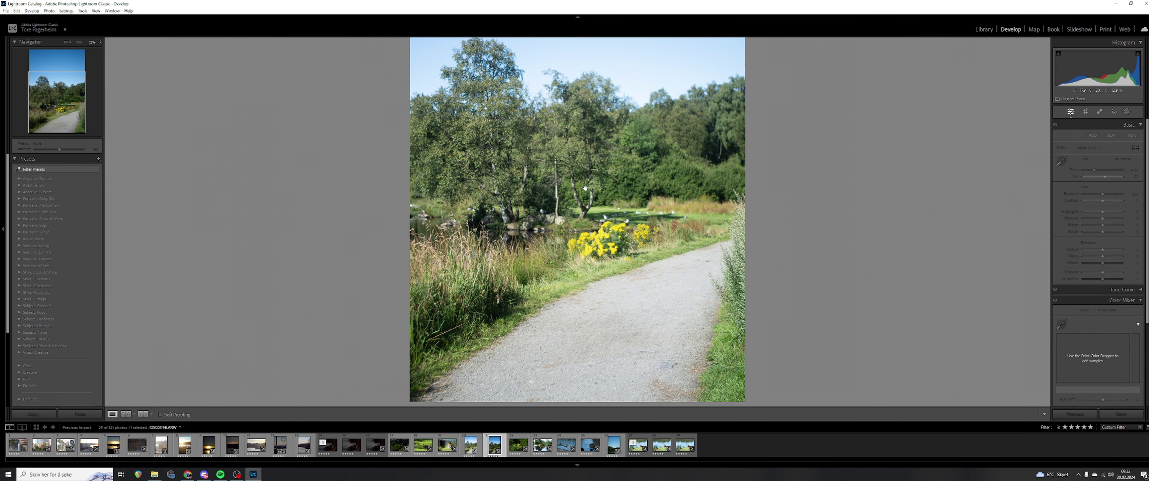
pyautogui.press('Right')
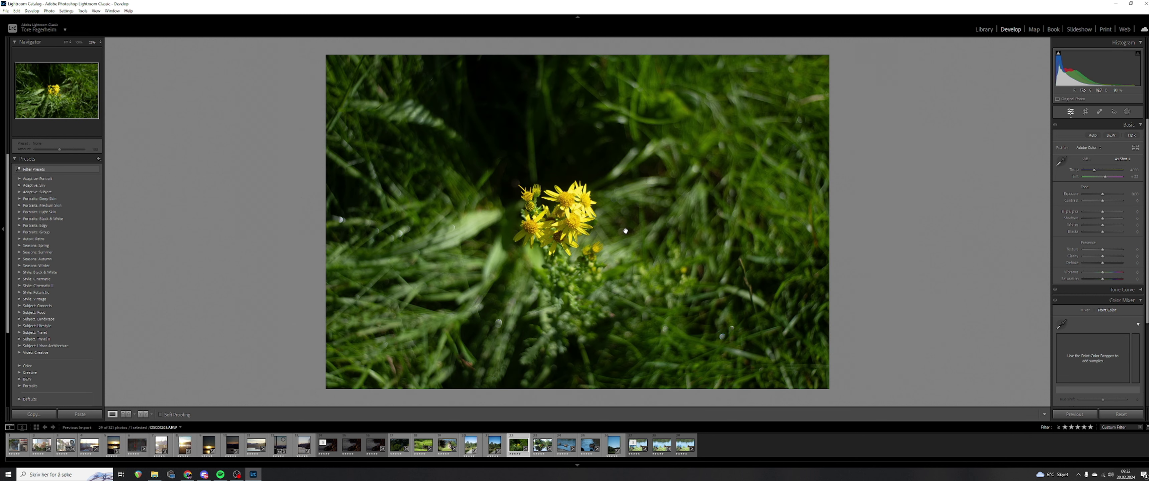
# Open the photo of the red rowan berries over the water and examine the berry cluster up close
pyautogui.press('Right')
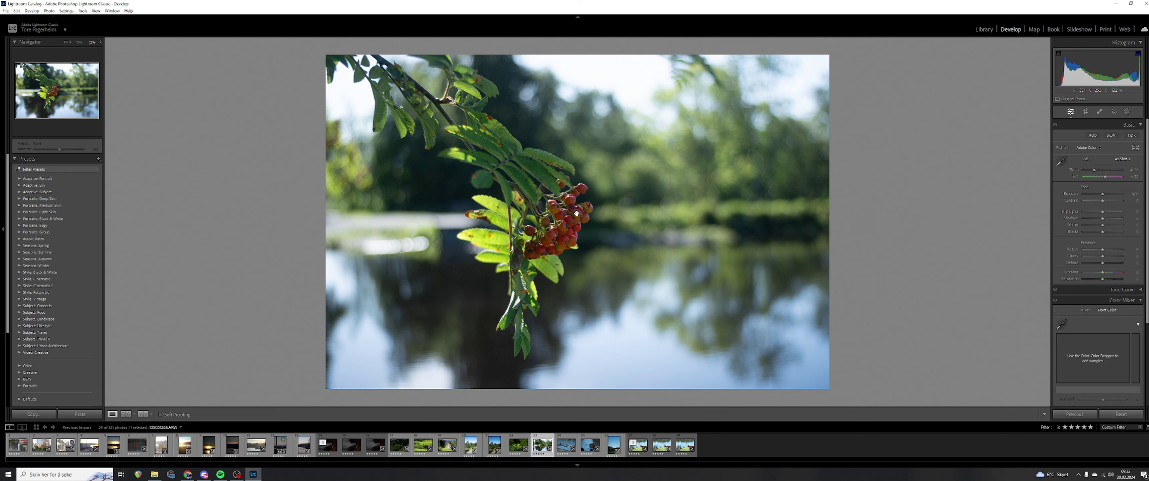
pyautogui.moveTo(583, 229); pyautogui.dragTo(623, 216)
pyautogui.moveTo(575, 147); pyautogui.dragTo(504, 249)
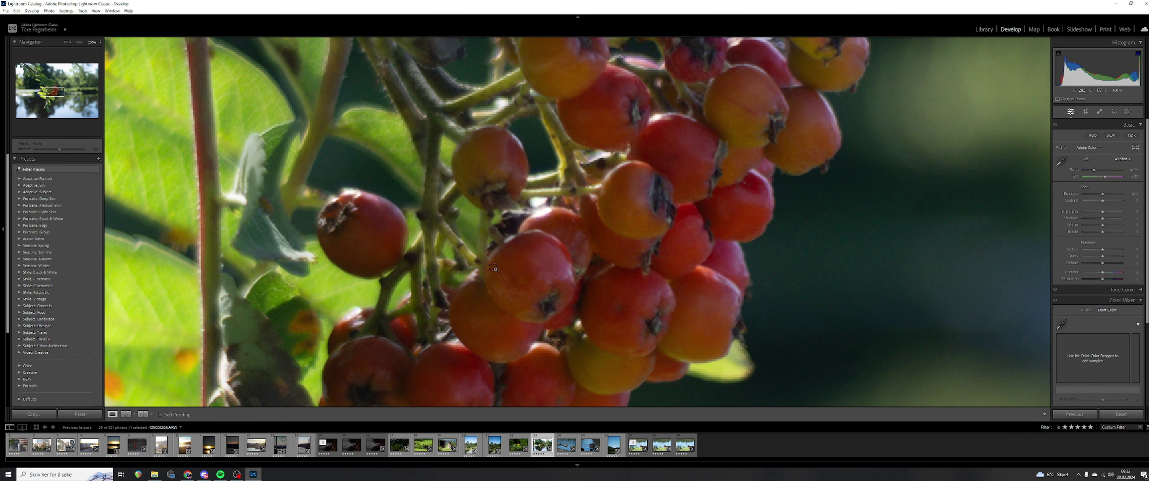
pyautogui.click(584, 232)
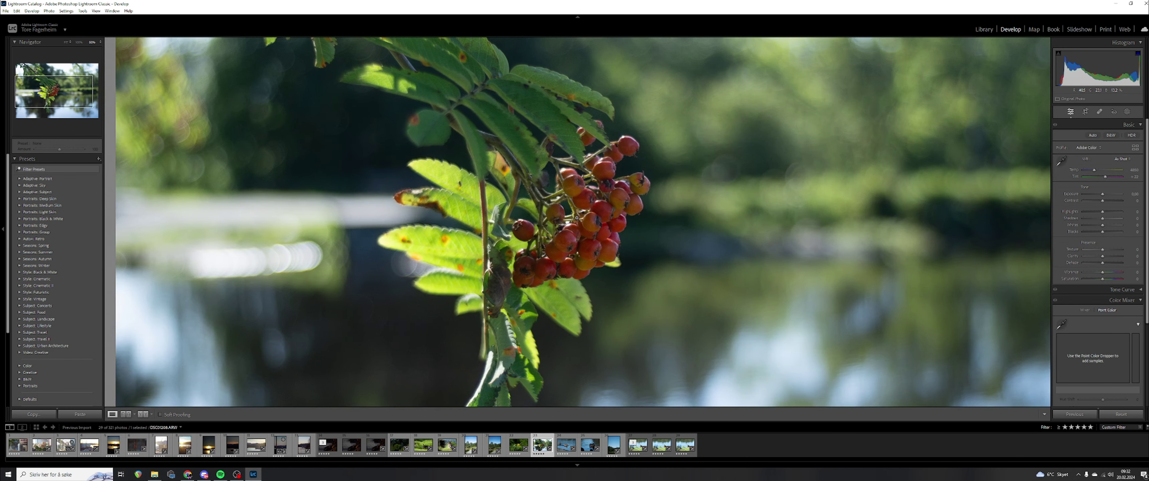
# Browse through the photos of the two swimming ducks, the single duck and the tower above the forest
pyautogui.click(564, 448)
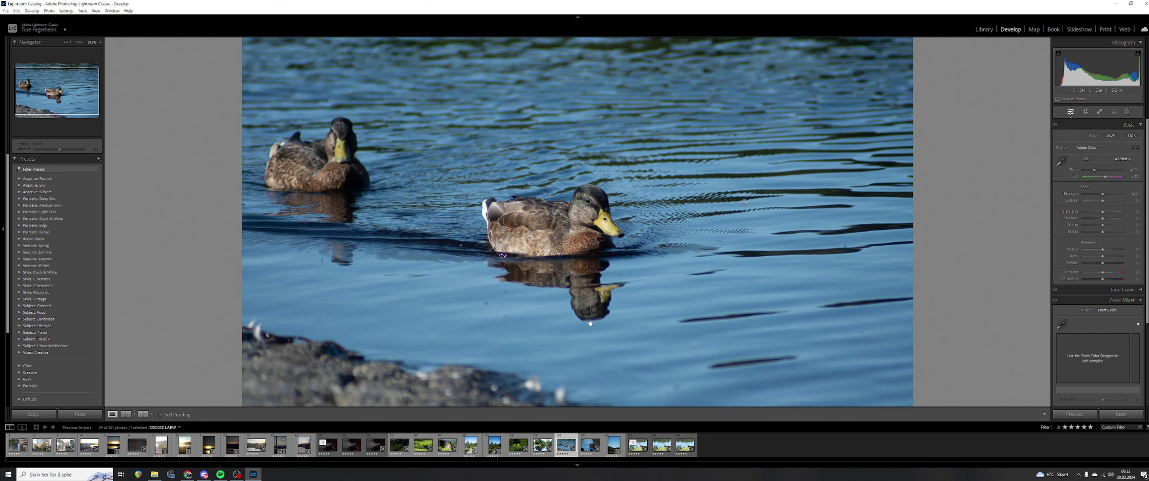
pyautogui.click(584, 449)
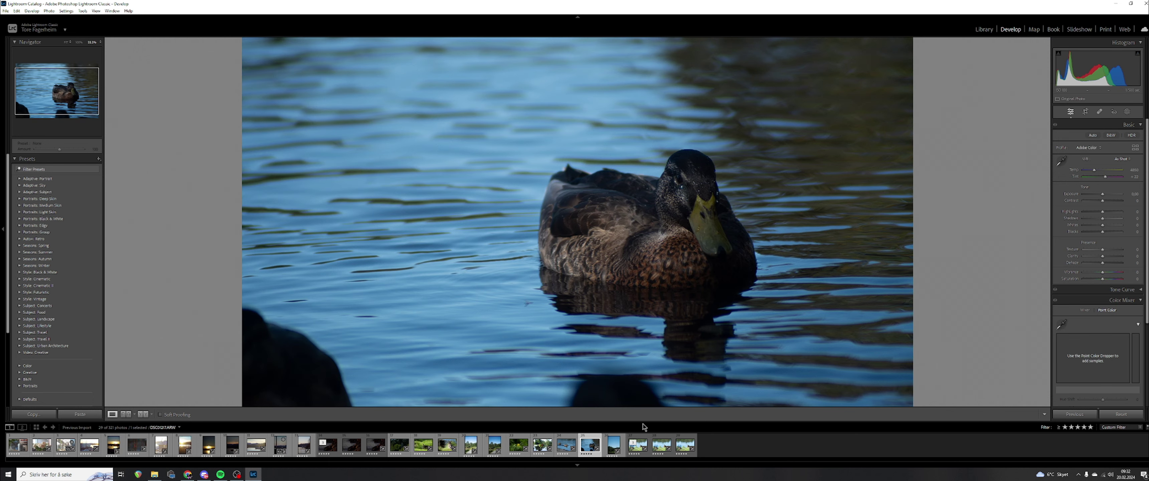
pyautogui.click(614, 446)
pyautogui.scroll(-5, 684, 248)
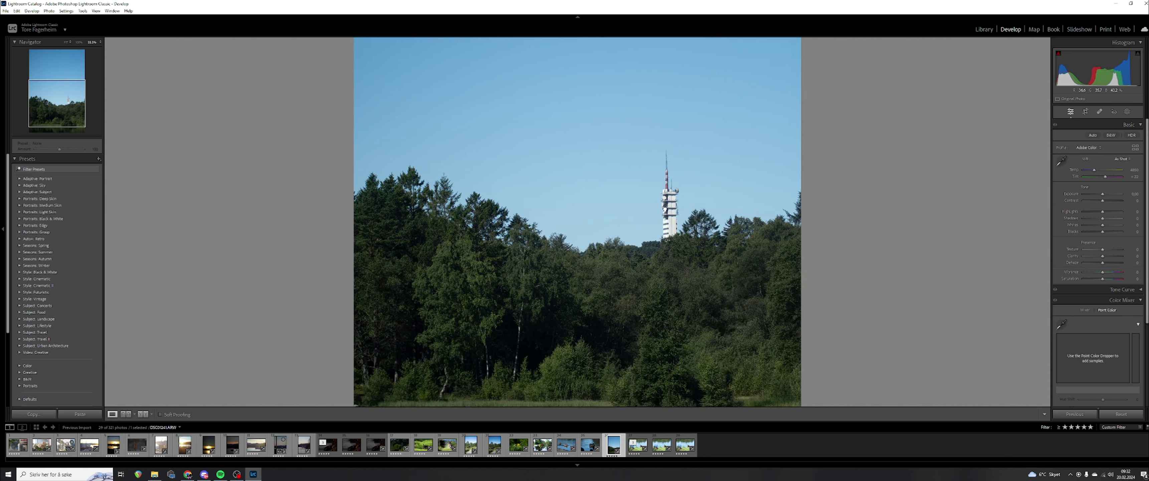
pyautogui.scroll(5, 669, 237)
pyautogui.scroll(-2, 636, 217)
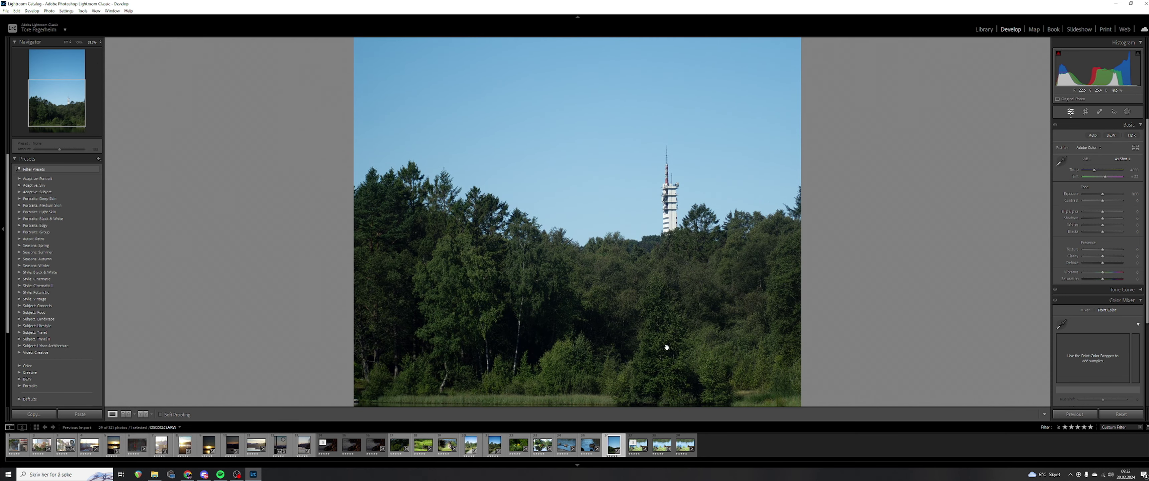
# Examine the photo of the ducks on the grassy bank and compare it with its two neighbouring versions
pyautogui.click(638, 446)
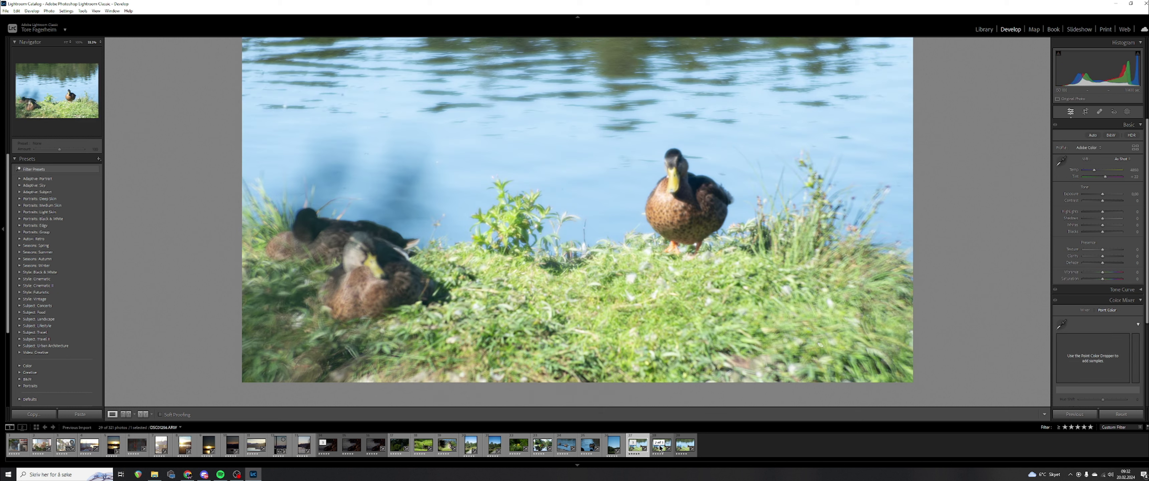
pyautogui.click(650, 331)
pyautogui.moveTo(650, 331); pyautogui.dragTo(654, 172)
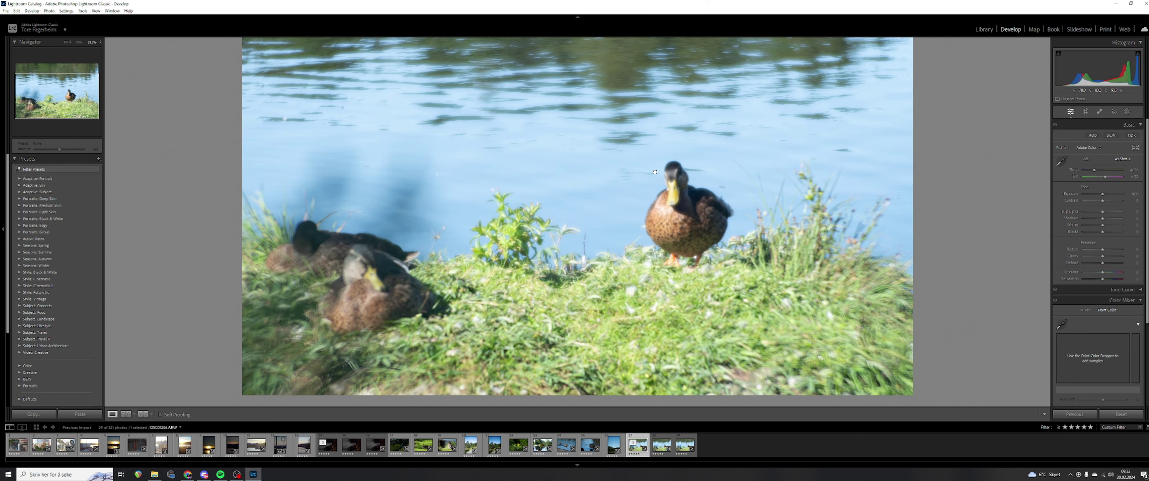
pyautogui.moveTo(430, 211); pyautogui.dragTo(429, 274)
pyautogui.click(656, 447)
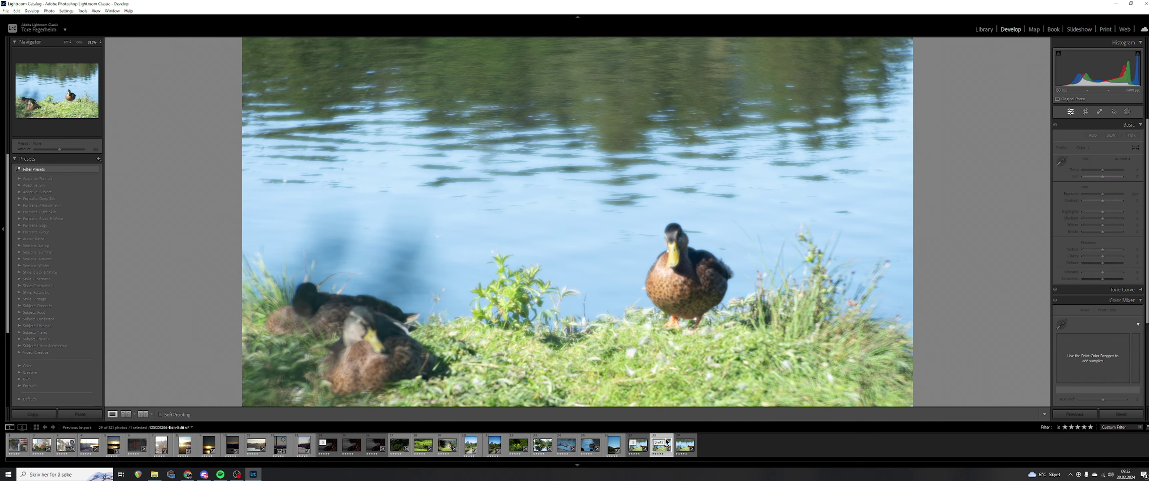
pyautogui.click(685, 445)
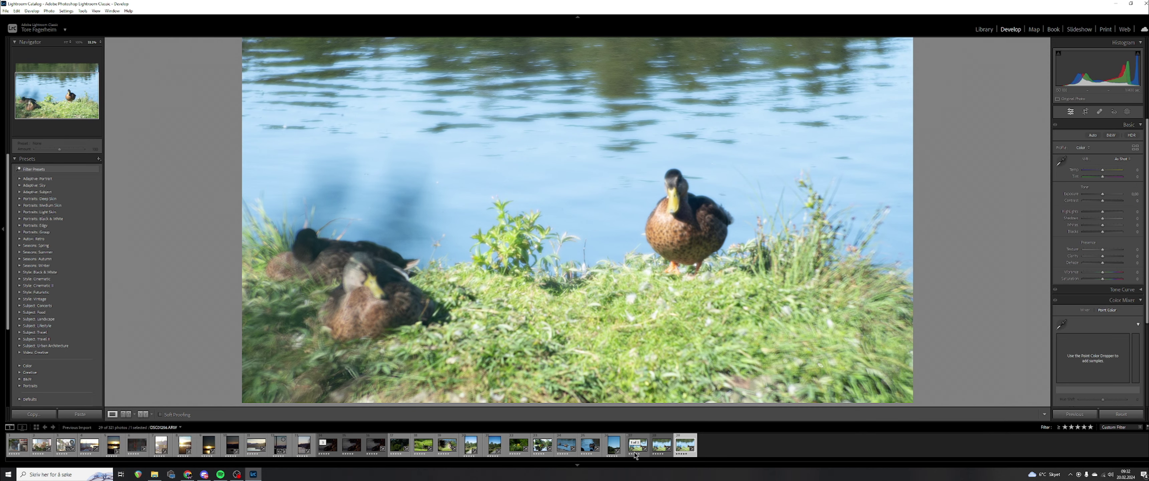
# Send a copy of the original grassy-bank duck photo with Lightroom adjustments to Dehancer and fit the whole image in the preview
pyautogui.click(638, 445)
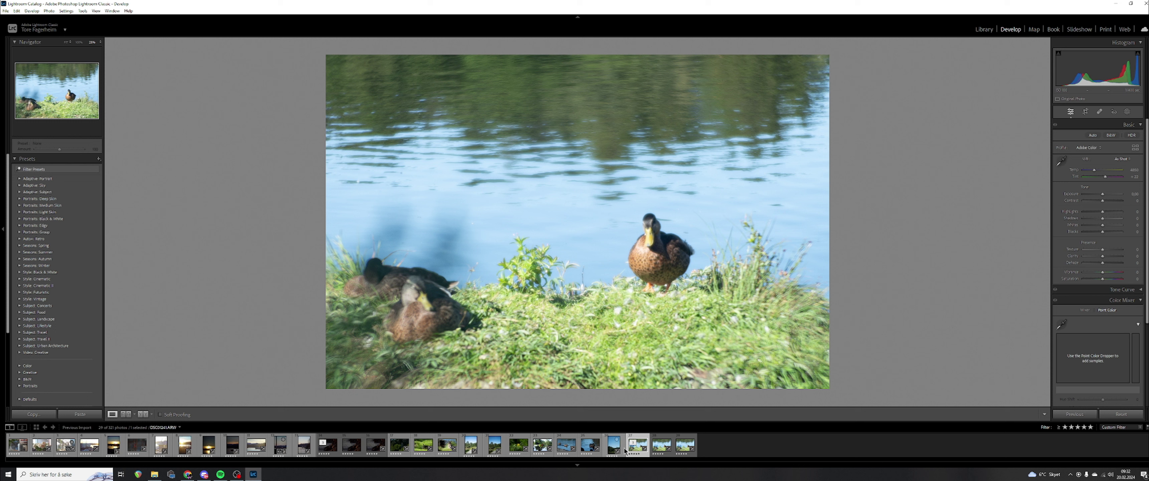
pyautogui.rightClick(637, 453)
pyautogui.moveTo(680, 292)
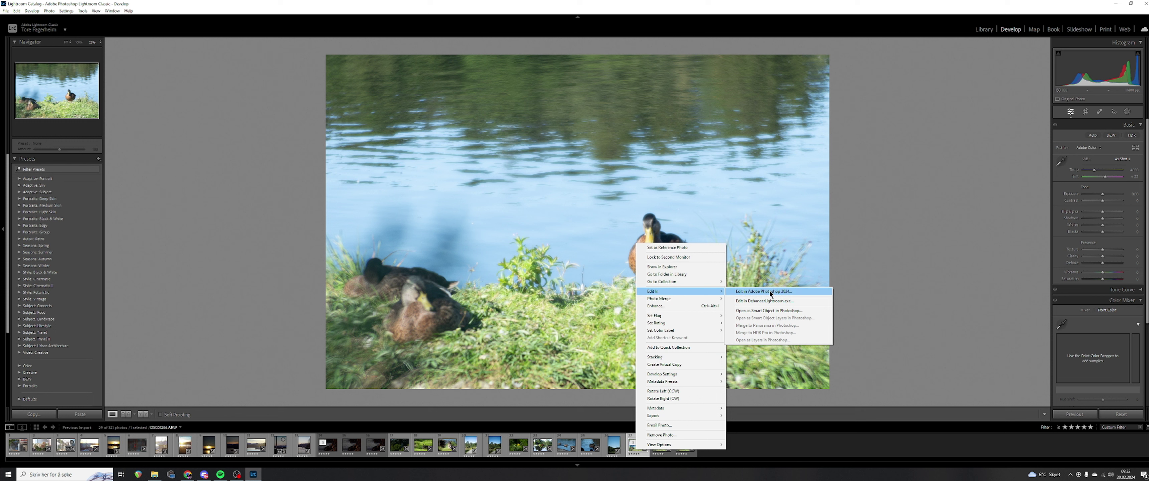
pyautogui.click(775, 305)
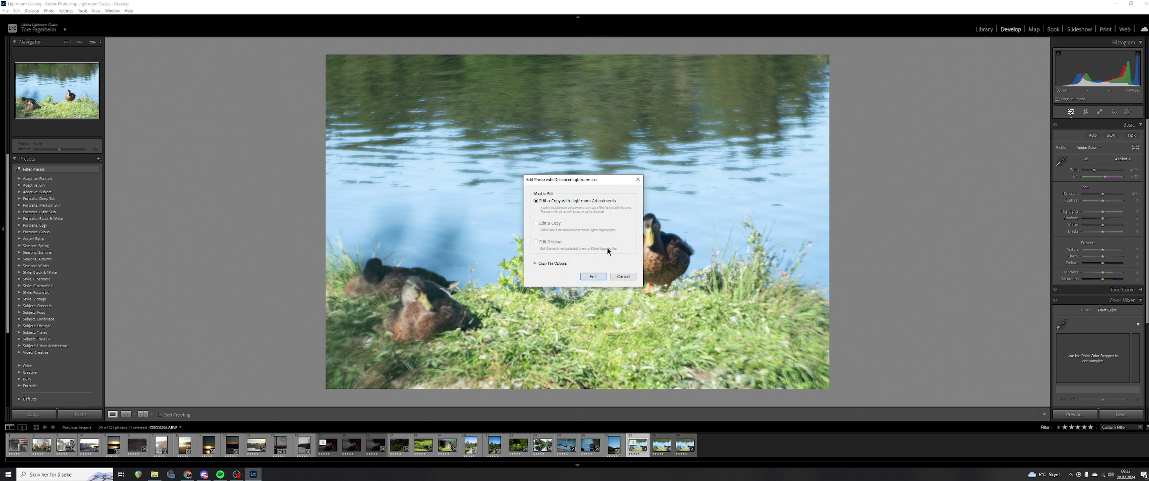
pyautogui.click(592, 276)
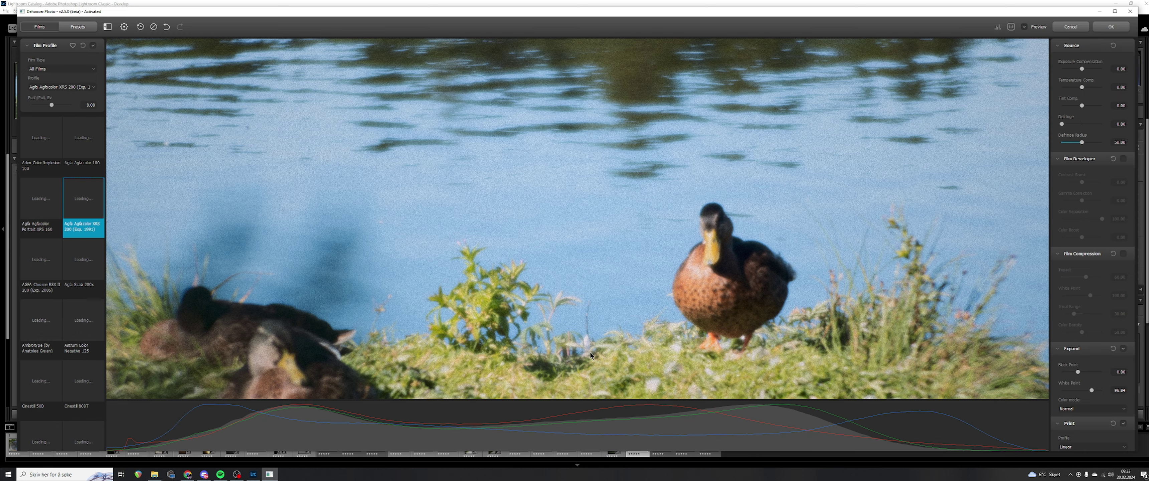
pyautogui.click(547, 206)
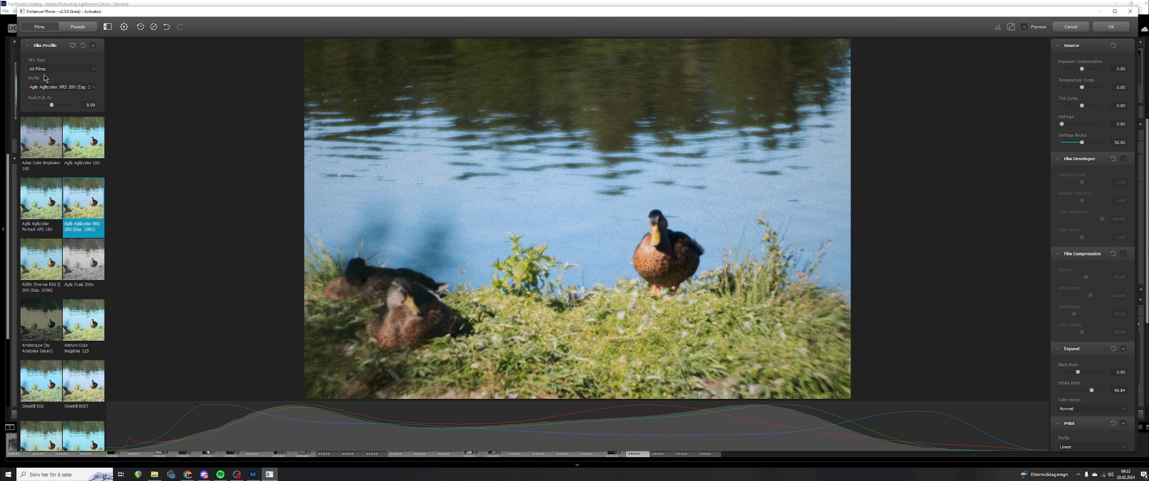
# Look through the available film types and film profiles, keeping All Films and the current Agfacolor XRS 200 profile
pyautogui.click(76, 69)
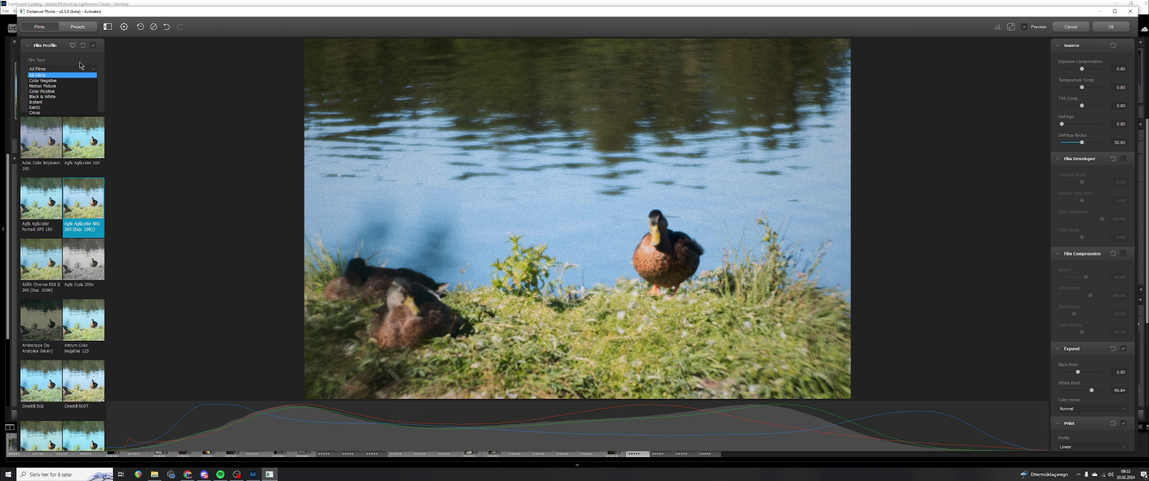
pyautogui.click(60, 61)
pyautogui.click(74, 69)
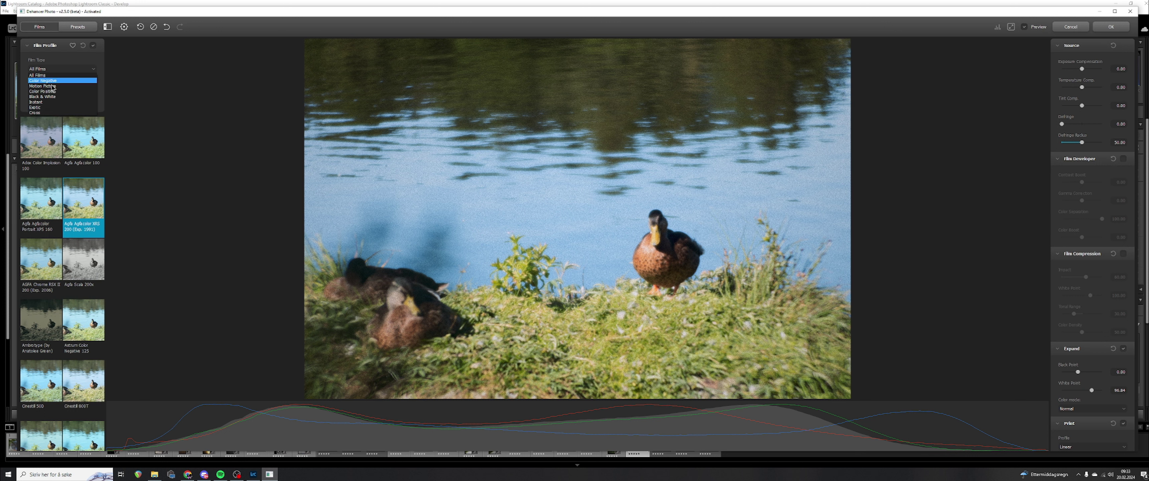
pyautogui.click(66, 60)
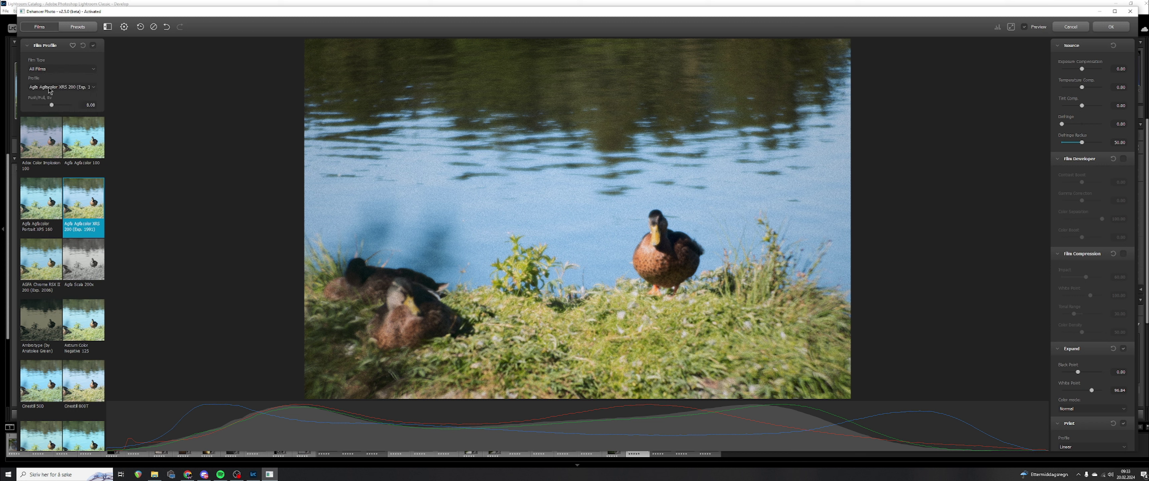
pyautogui.click(70, 88)
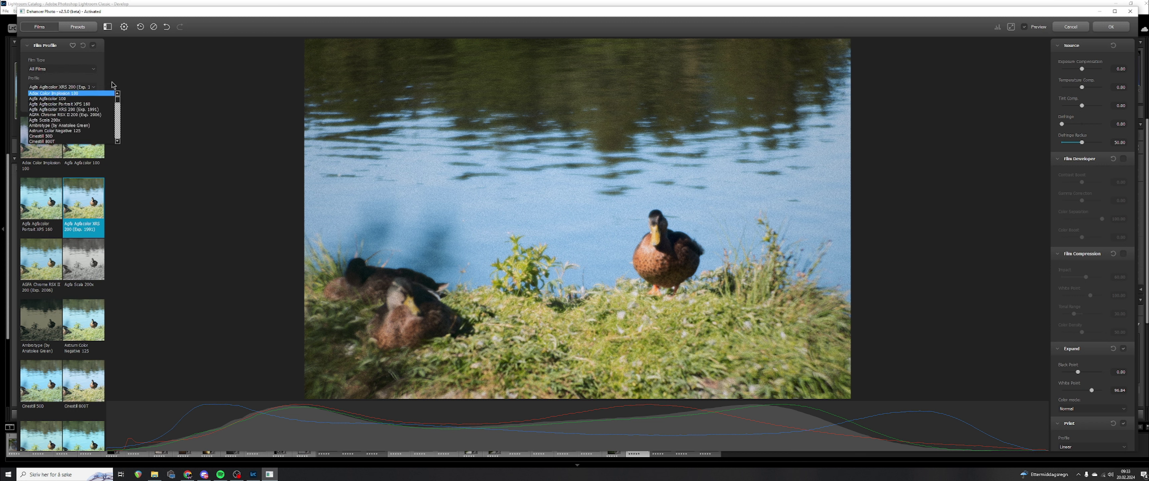
pyautogui.scroll(-6, 98, 116)
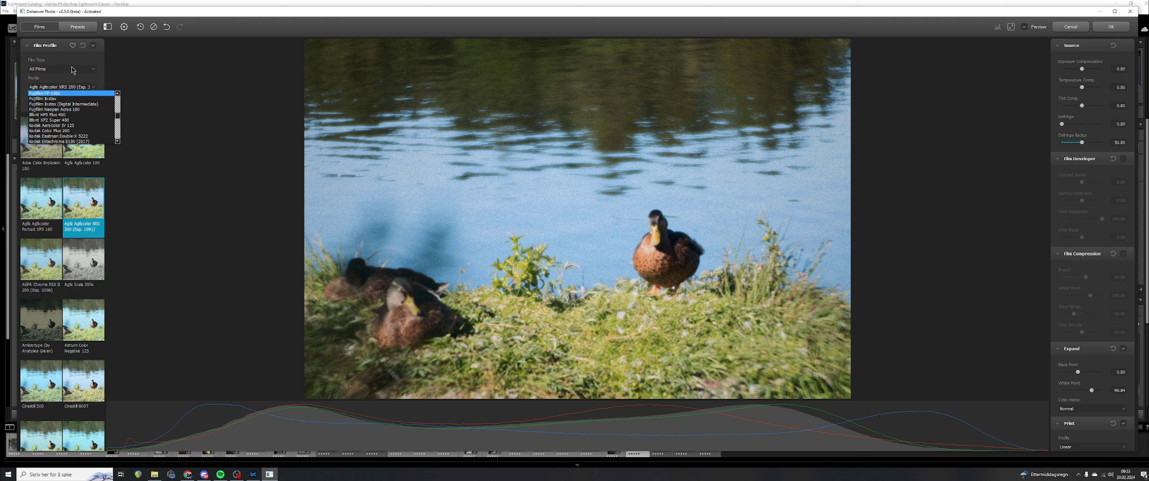
pyautogui.scroll(6, 71, 112)
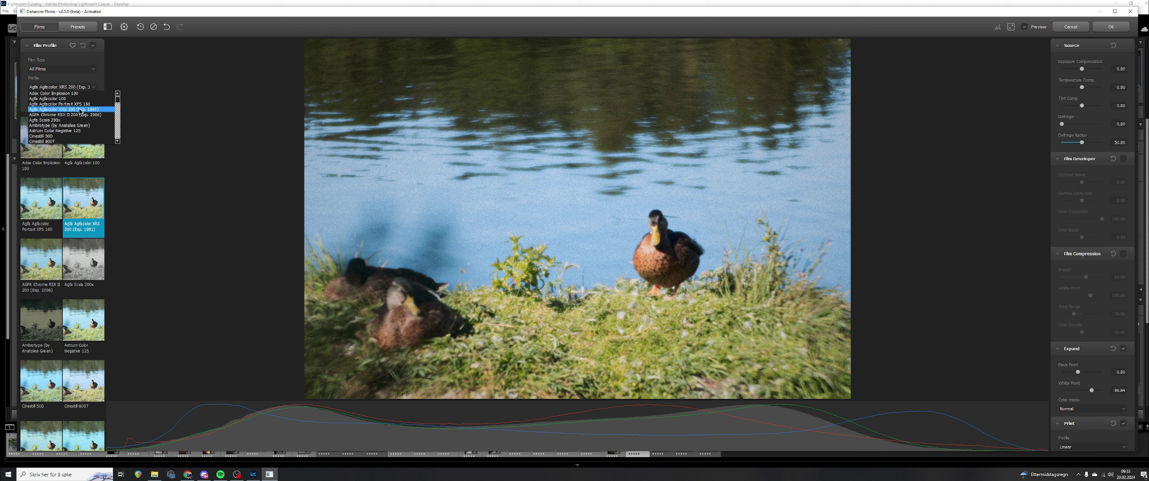
pyautogui.click(65, 85)
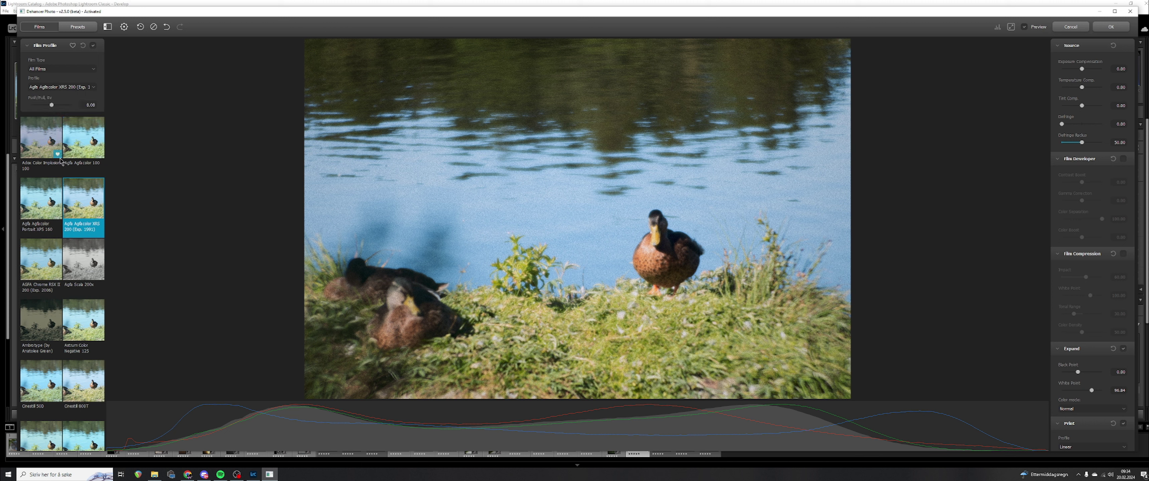
# Look over the film profile thumbnails from Adox through the Fuji and Ilford films to Kodak, and return to the first ones
pyautogui.scroll(-1, 66, 239)
pyautogui.scroll(-6, 66, 239)
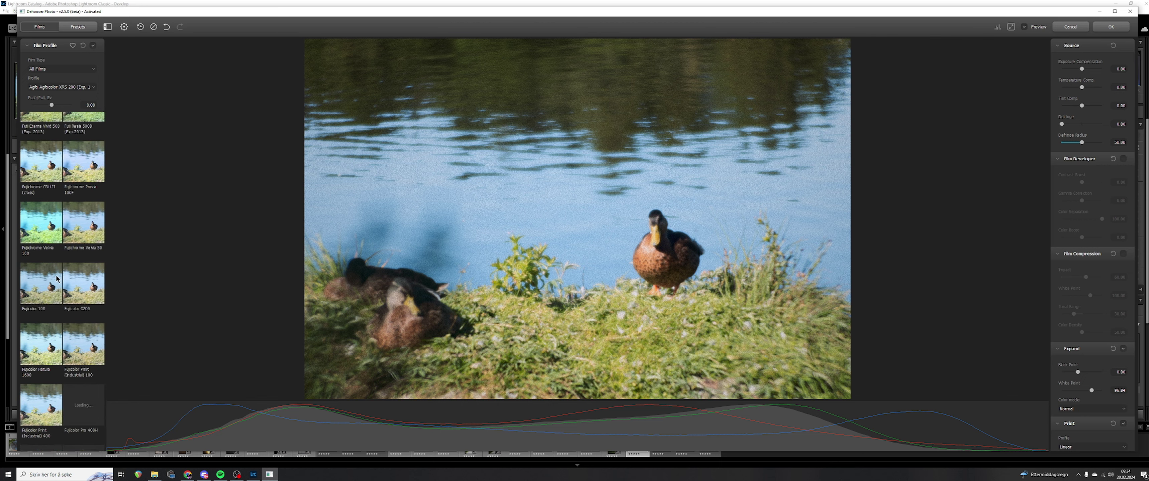
pyautogui.scroll(-6, 57, 278)
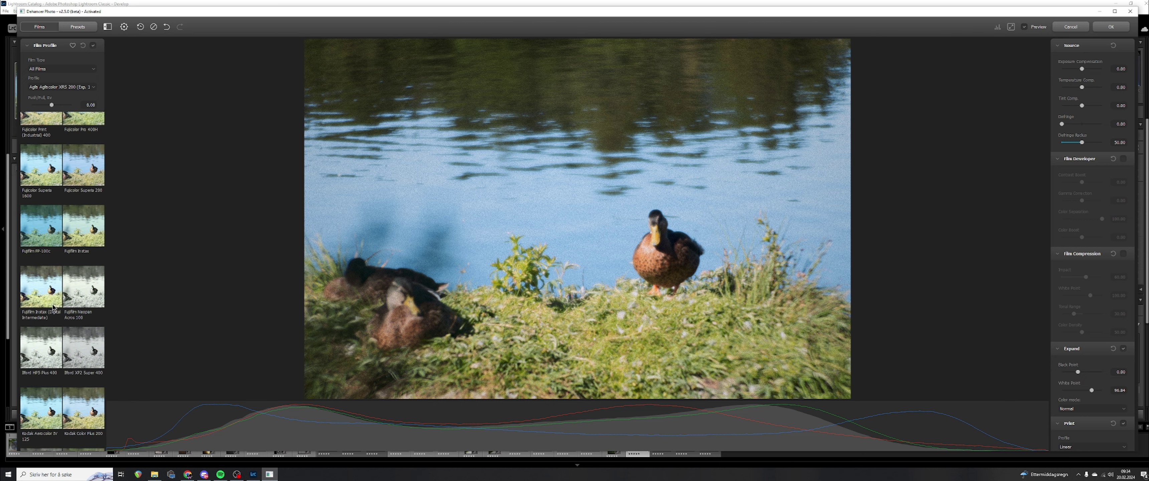
pyautogui.scroll(6, 52, 308)
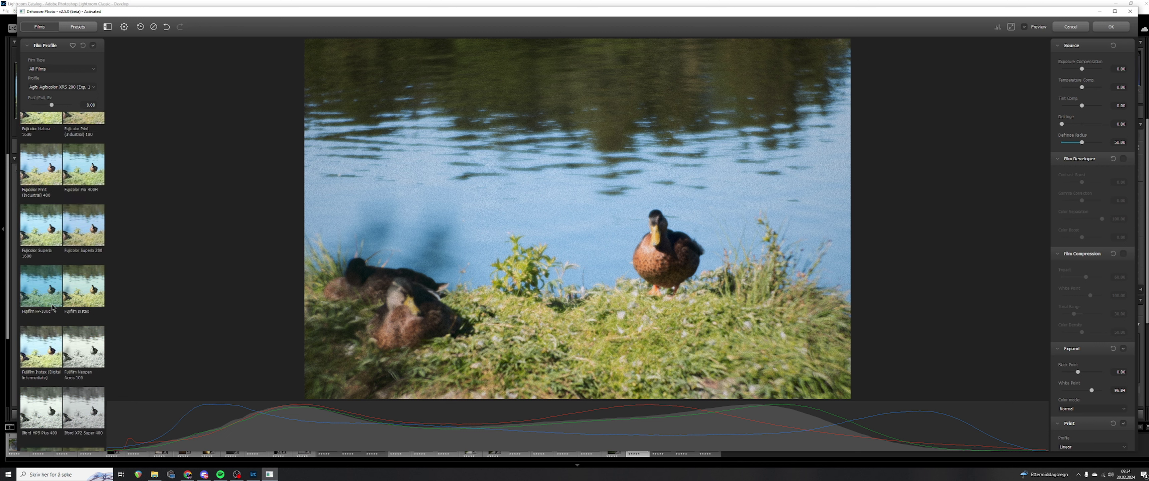
pyautogui.scroll(6, 52, 307)
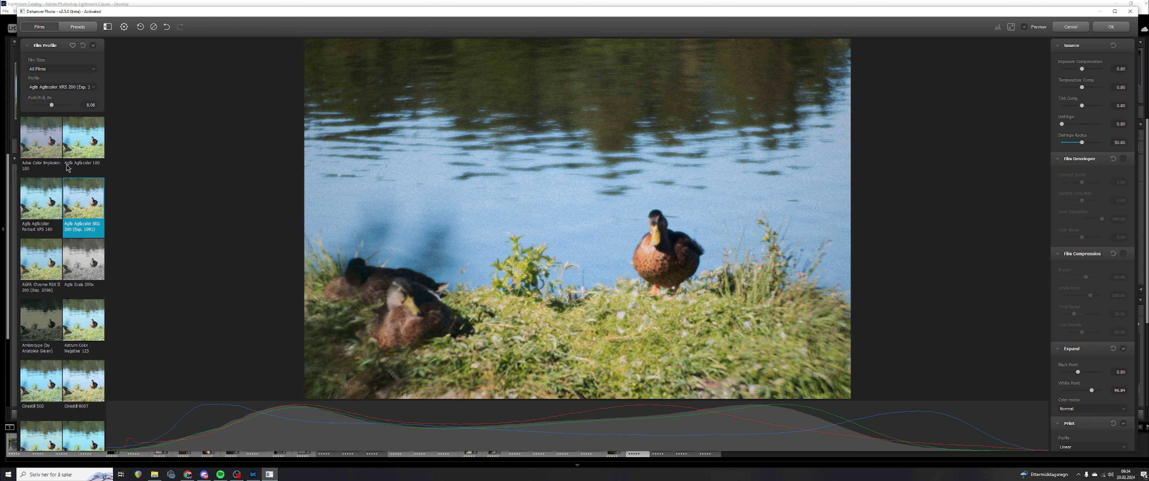
# Try the Adox Color Implosion 100, Agfacolor 100, Agfacolor Portrait XPS 160 and Agfacolor XRS 200 film profiles on the duck photo
pyautogui.click(57, 147)
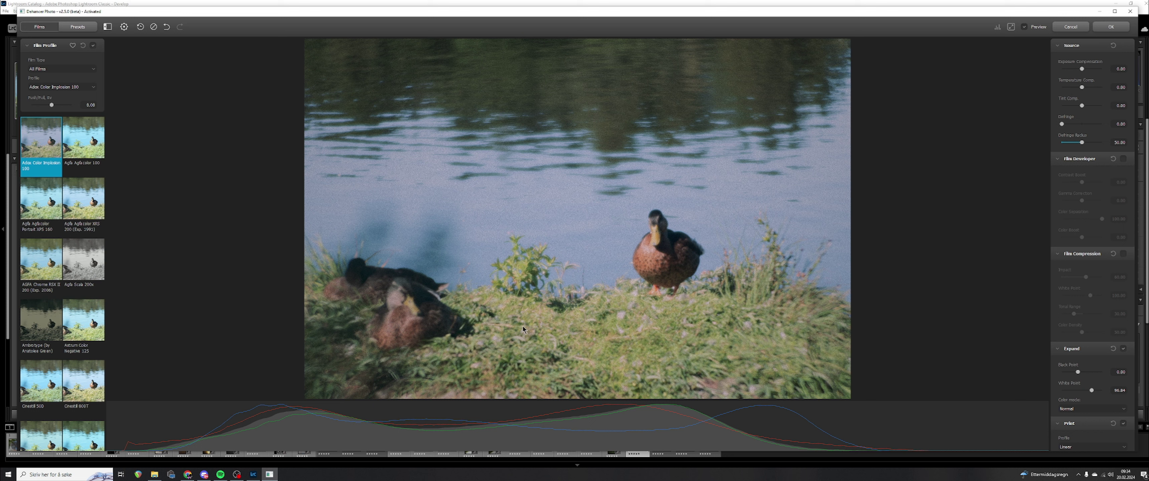
pyautogui.click(85, 145)
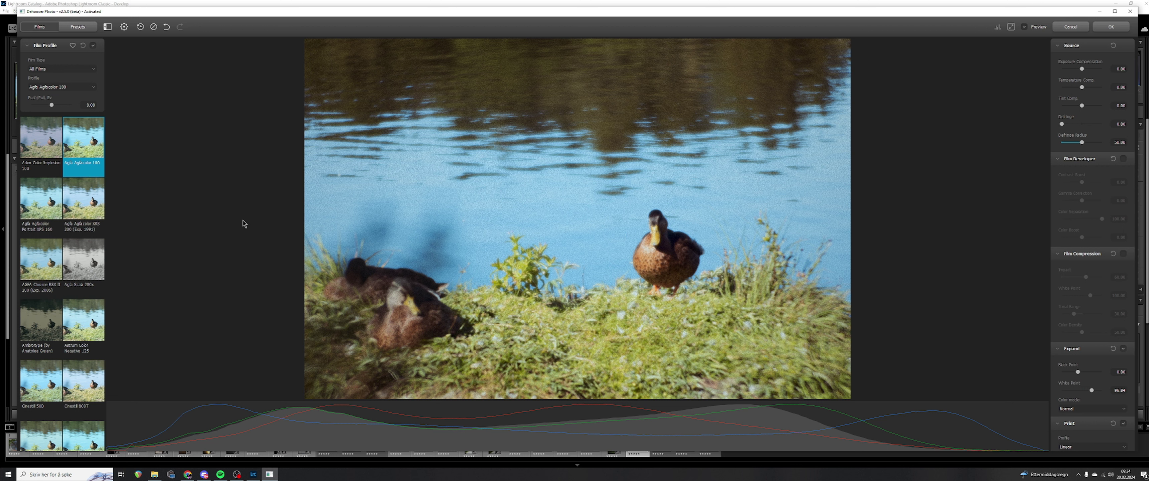
pyautogui.click(40, 194)
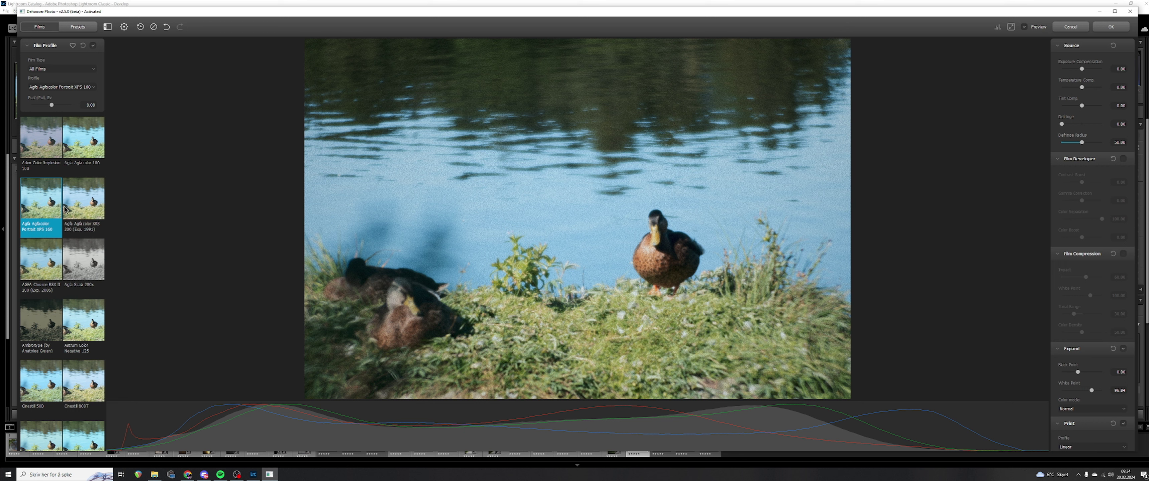
pyautogui.click(85, 215)
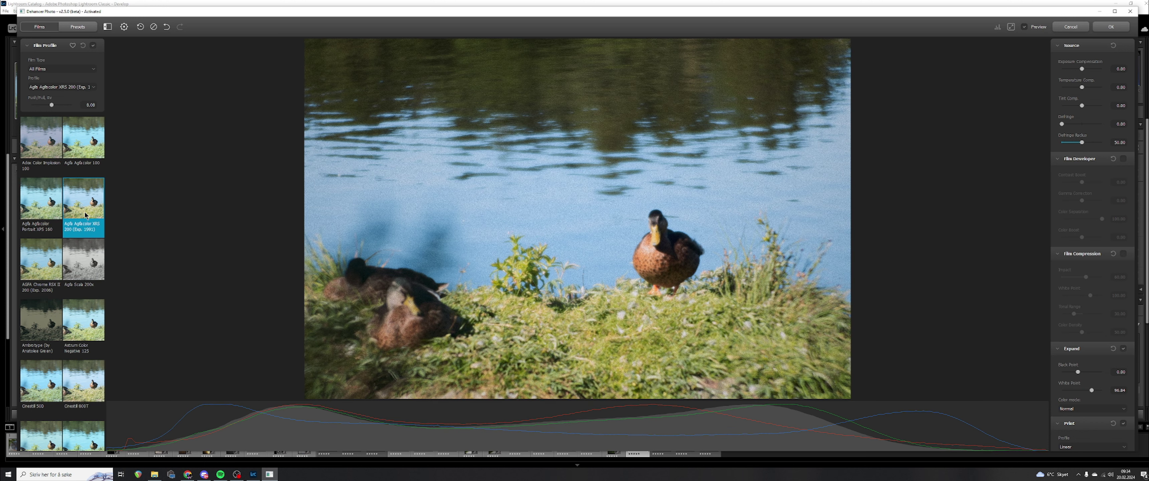
# Try the Agfa Scala 200x, AGFA Chrome RSX II 200 and Ambrotype profiles, and apply Astrum Color Negative 125
pyautogui.click(81, 267)
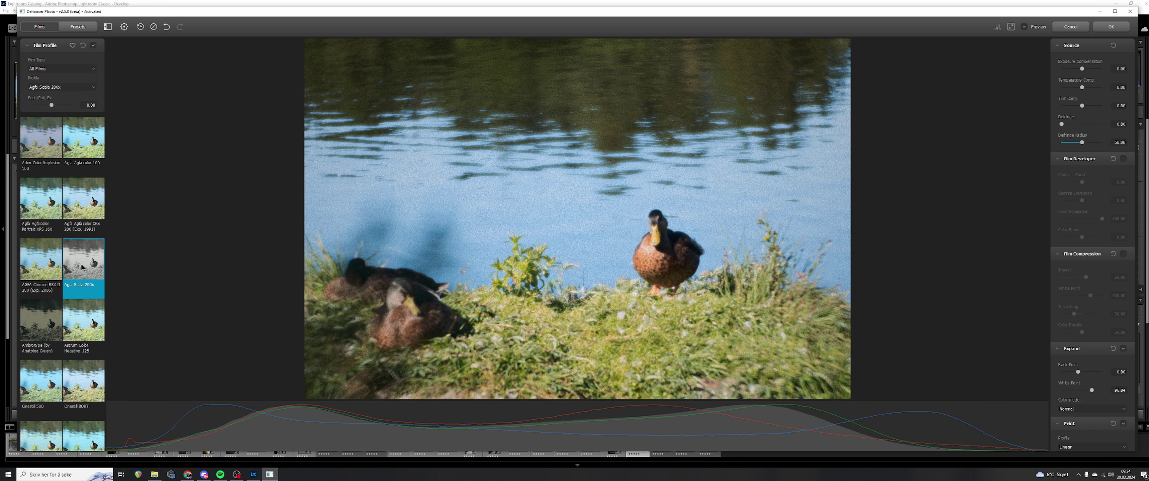
pyautogui.click(38, 263)
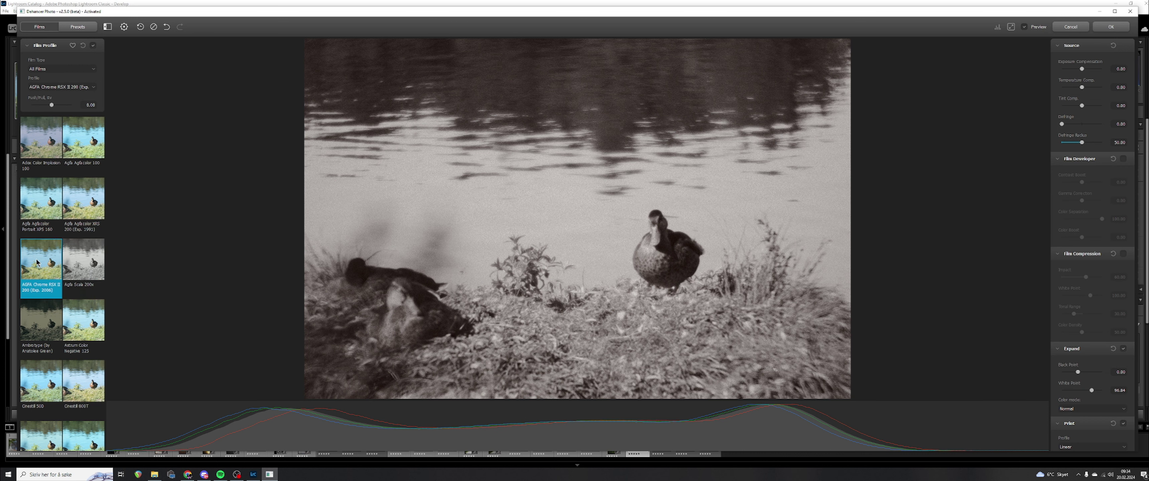
pyautogui.click(44, 323)
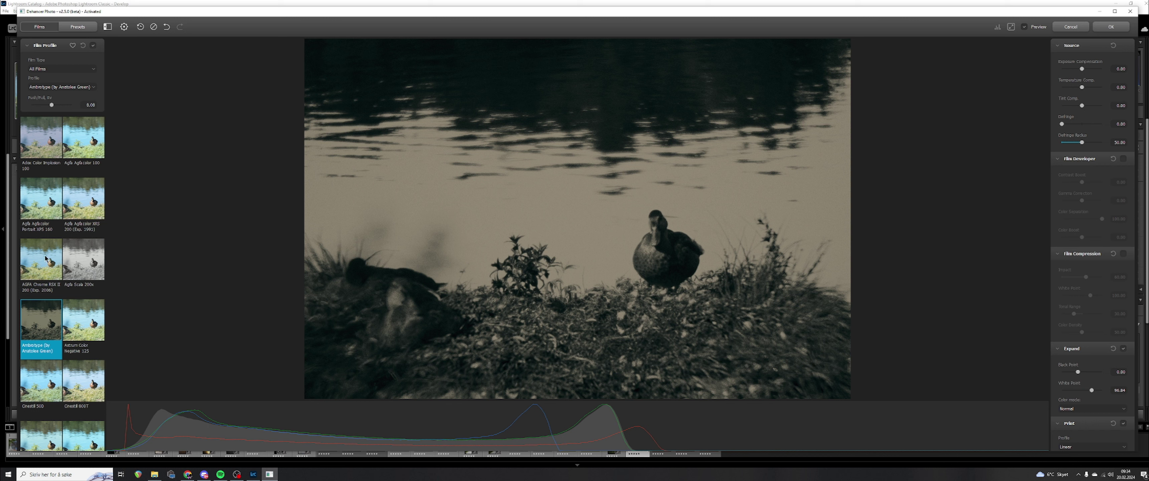
pyautogui.click(93, 322)
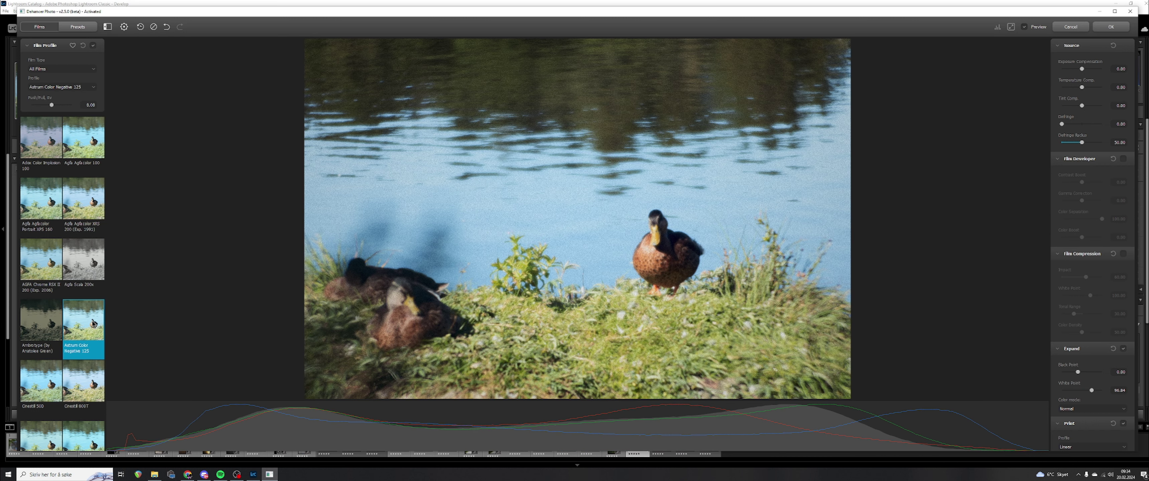
# Try the CineStill 800T, CineStill 50D, Fuji Reala 500D and Fuji Eterna Vivid 500 film profiles on the duck photo
pyautogui.scroll(-3, 93, 322)
pyautogui.click(88, 324)
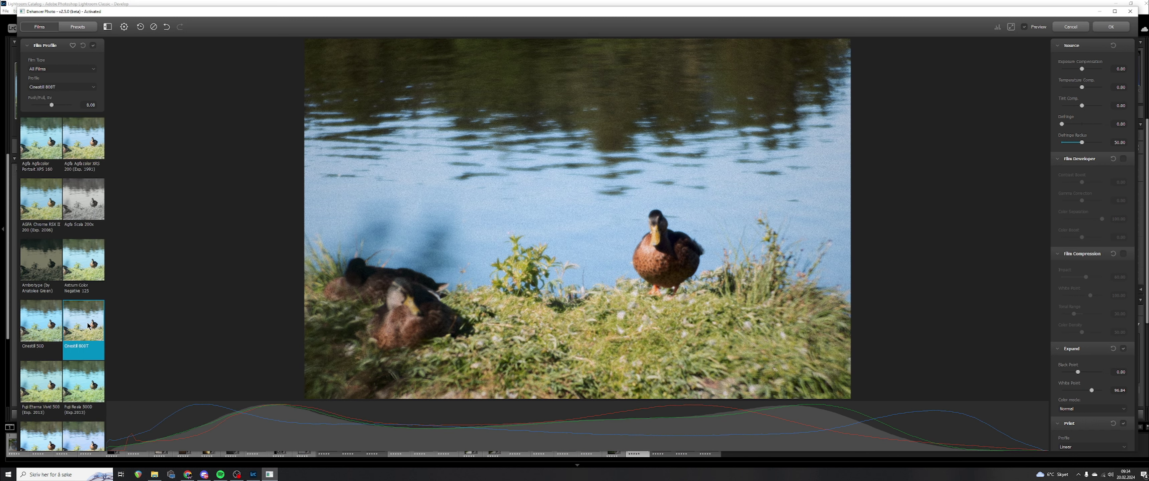
pyautogui.click(32, 328)
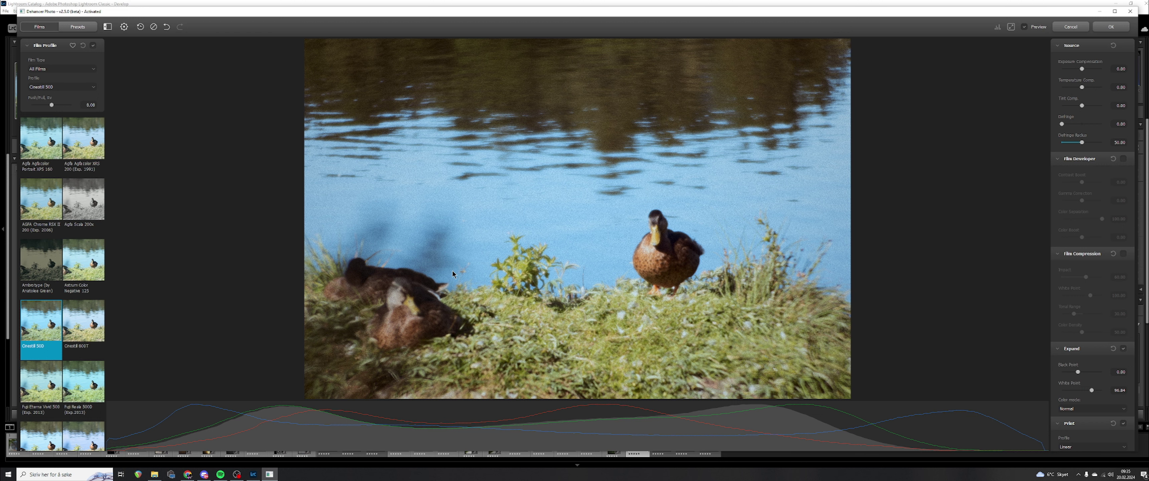
pyautogui.click(86, 327)
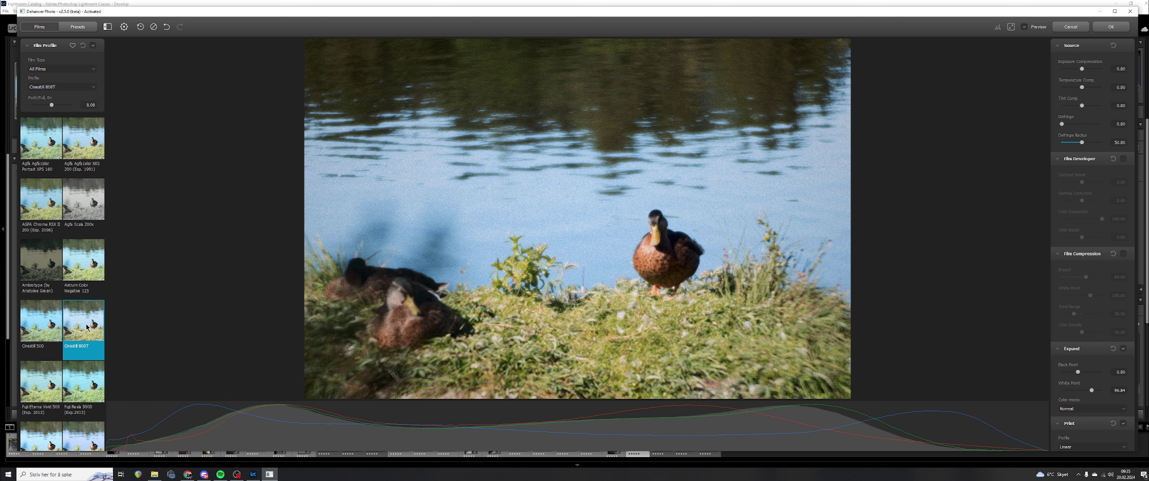
pyautogui.click(83, 387)
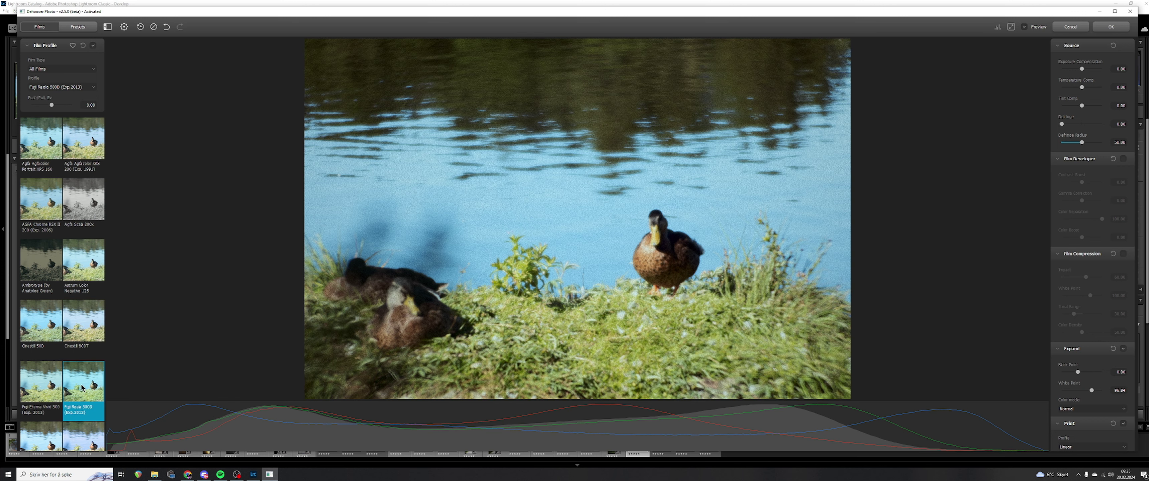
pyautogui.click(39, 382)
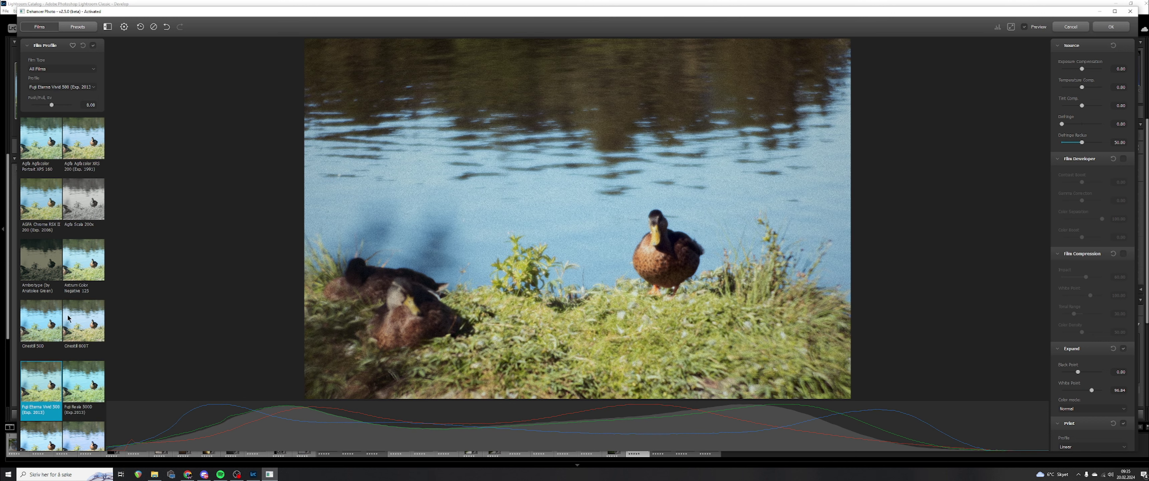
# Try the Fujichrome Provia 100F, CDU II, Velvia 50 and Velvia 100 profiles and the Fujicolor C200 and 100 profiles on the photo
pyautogui.scroll(-3, 81, 301)
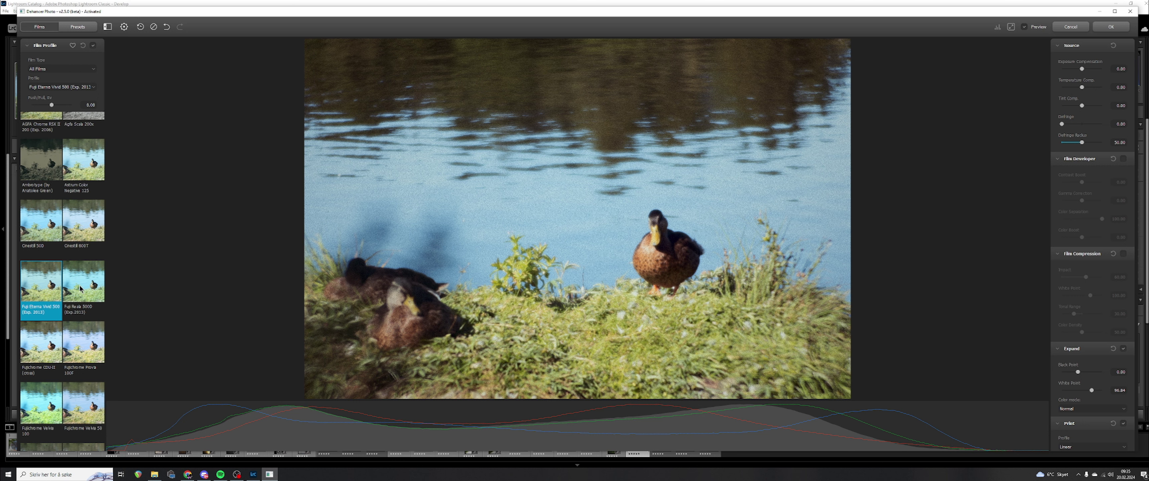
pyautogui.click(83, 343)
pyautogui.click(37, 352)
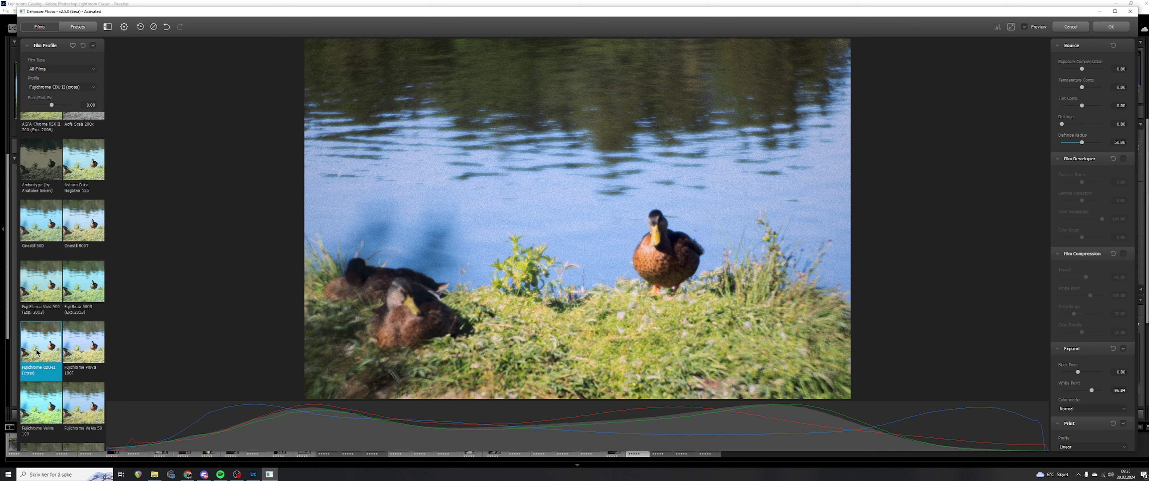
pyautogui.scroll(-2, 109, 358)
pyautogui.click(79, 349)
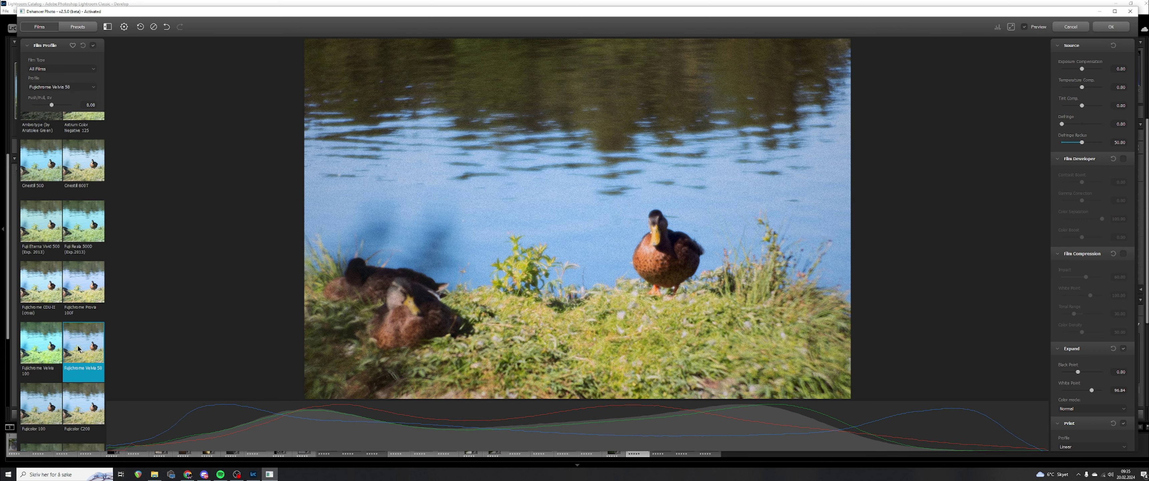
pyautogui.click(48, 353)
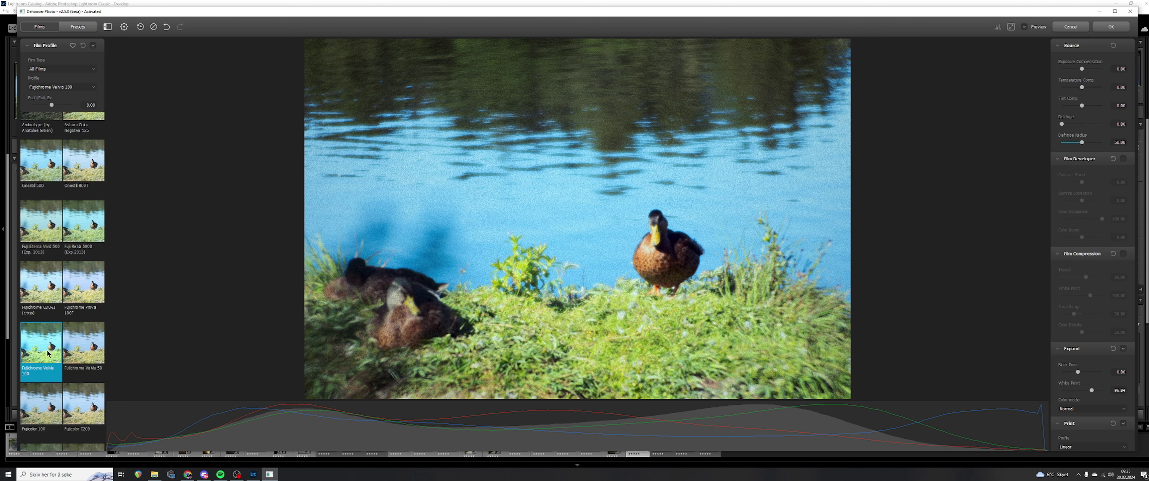
pyautogui.click(39, 418)
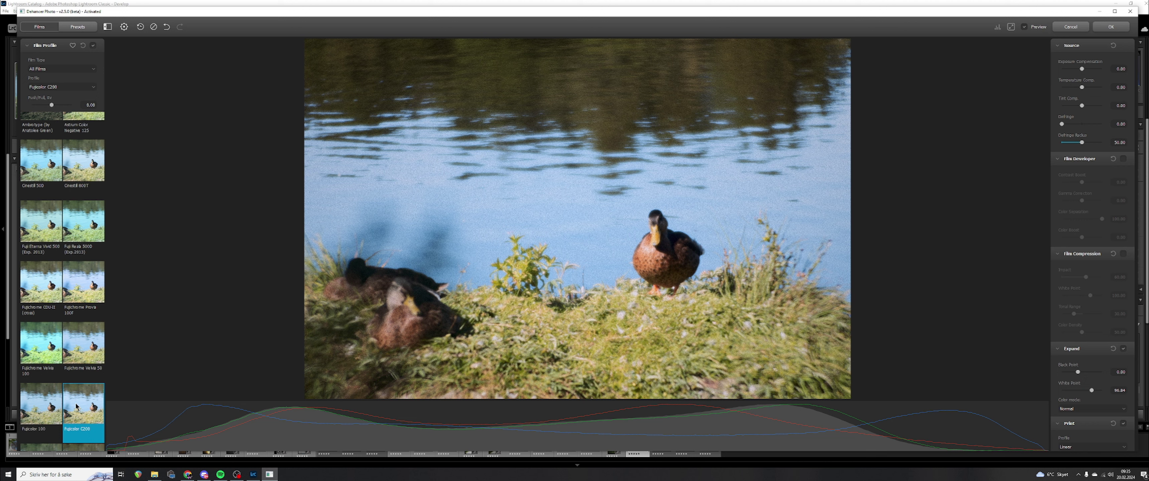
pyautogui.scroll(-2, 51, 331)
pyautogui.scroll(5, 60, 339)
pyautogui.scroll(2, 70, 364)
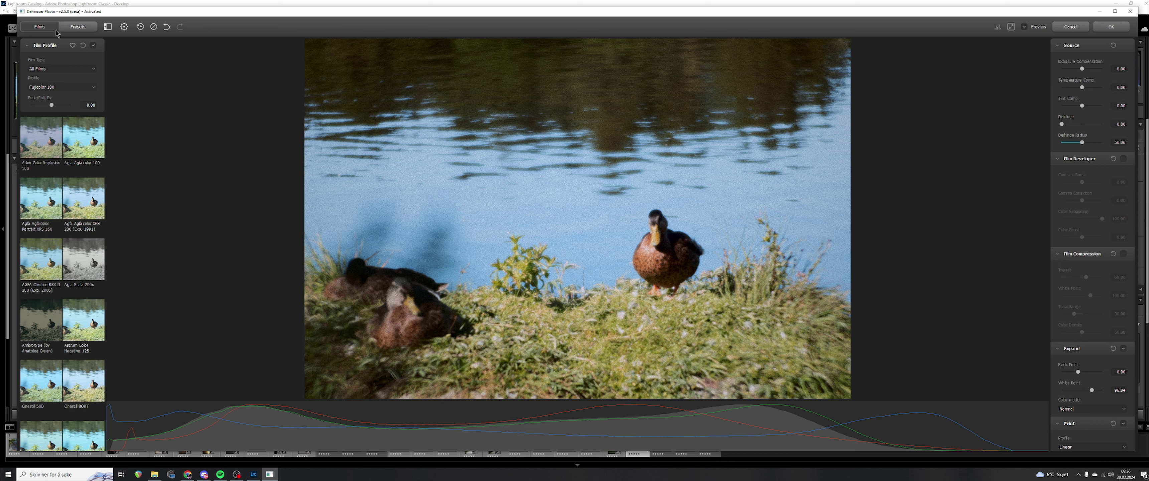
# Show only the Dehancer Team presets, look through them, and sort them newer first
pyautogui.click(72, 27)
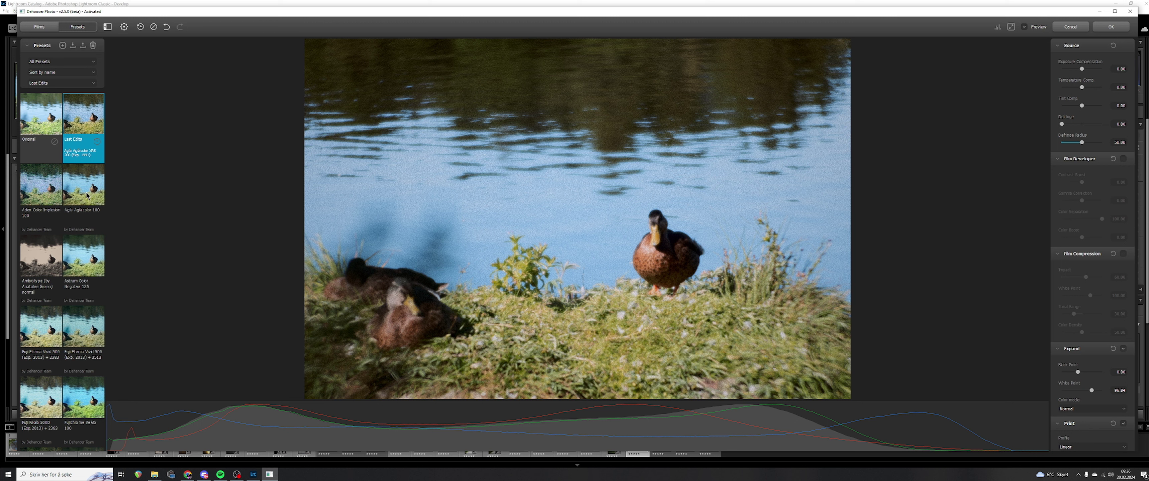
pyautogui.click(73, 62)
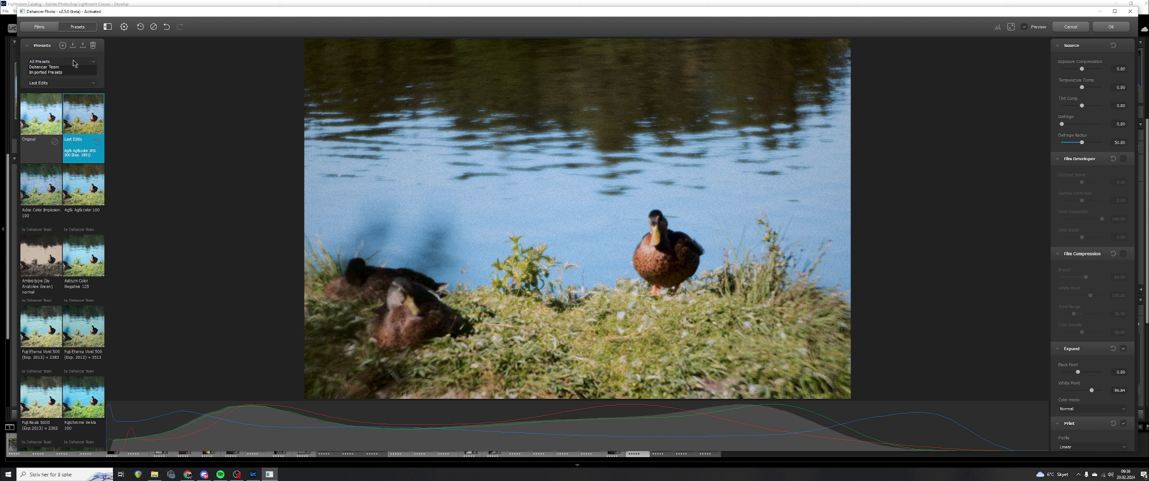
pyautogui.click(66, 84)
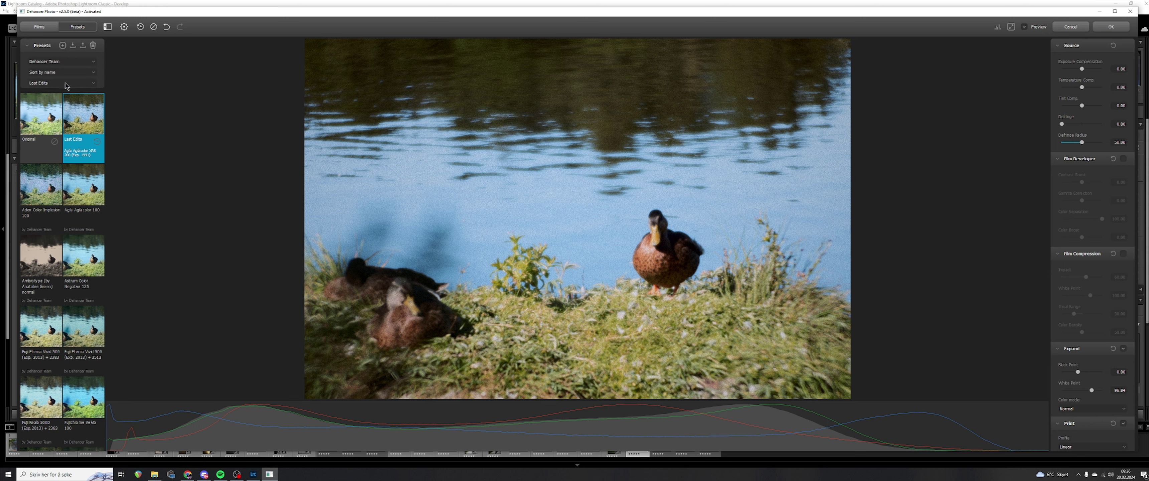
pyautogui.scroll(-5, 85, 219)
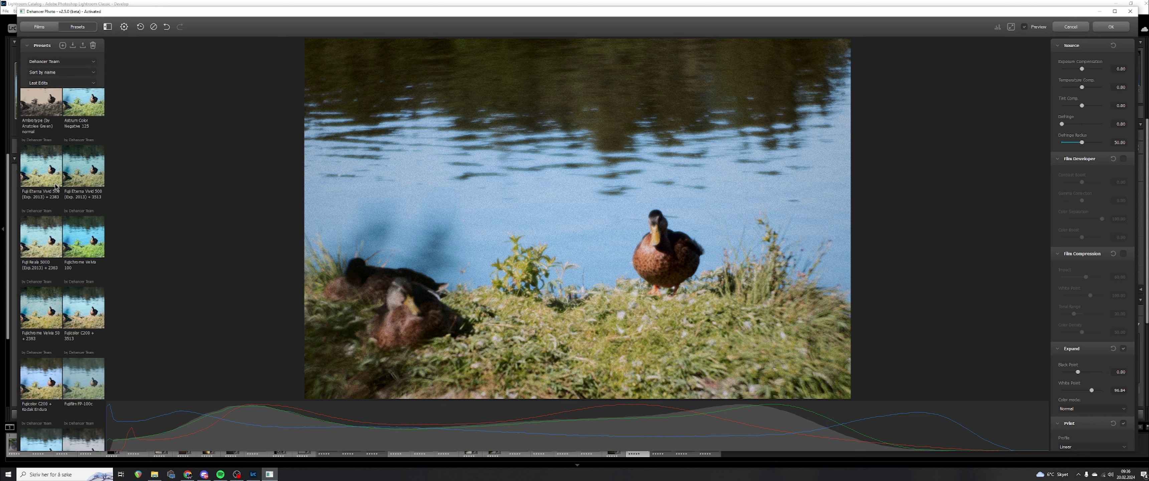
pyautogui.scroll(-5, 56, 190)
pyautogui.click(69, 74)
pyautogui.click(65, 84)
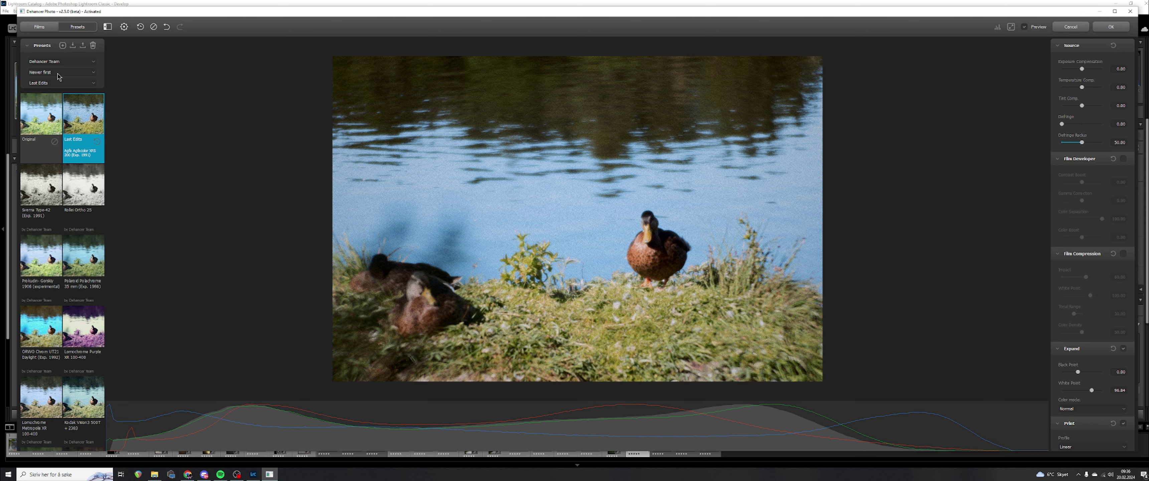
# Try the Lomochrome Purple XR 100-400, ORWO Chrom UT21 Daylight, Polaroid Polachrome 35 mm, Prokudin-Gorsky 1906 and Svema Type-42 presets
pyautogui.click(85, 345)
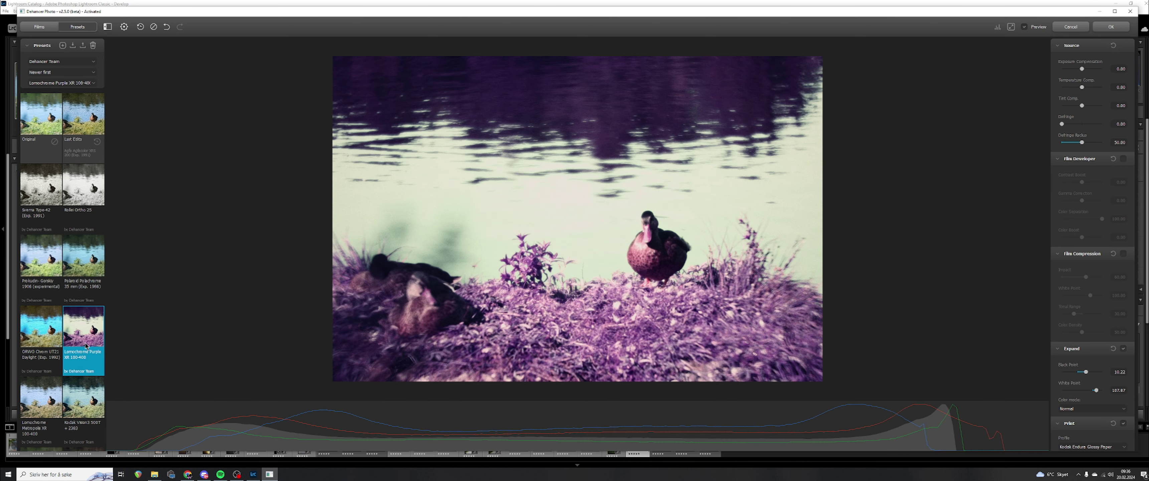
pyautogui.click(35, 324)
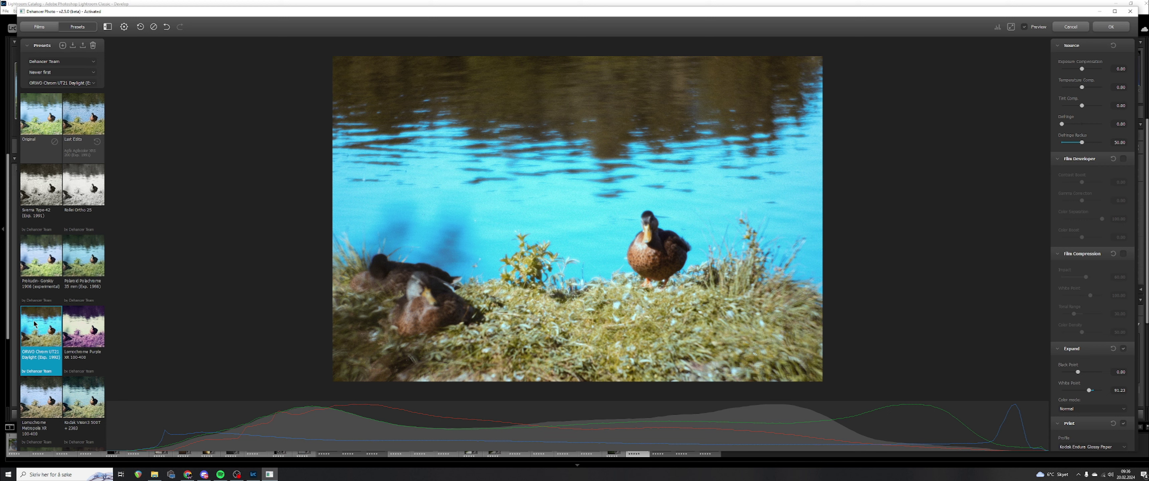
pyautogui.click(89, 266)
pyautogui.click(35, 262)
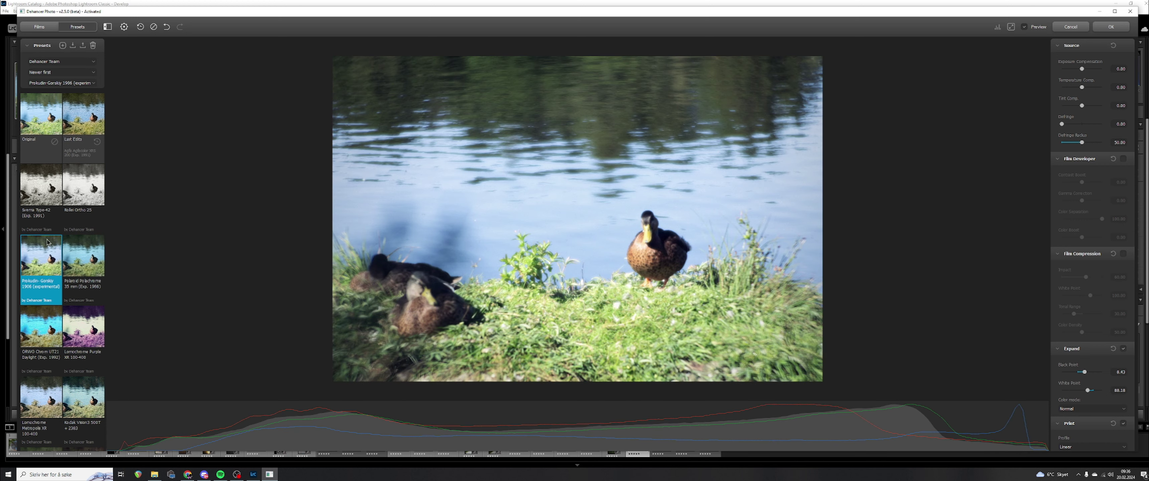
pyautogui.click(40, 186)
# Apply the Kodak Vision3 500T + 2383 preset and reset its film profile to the default Adox Color Implosion 100
pyautogui.scroll(-3, 95, 324)
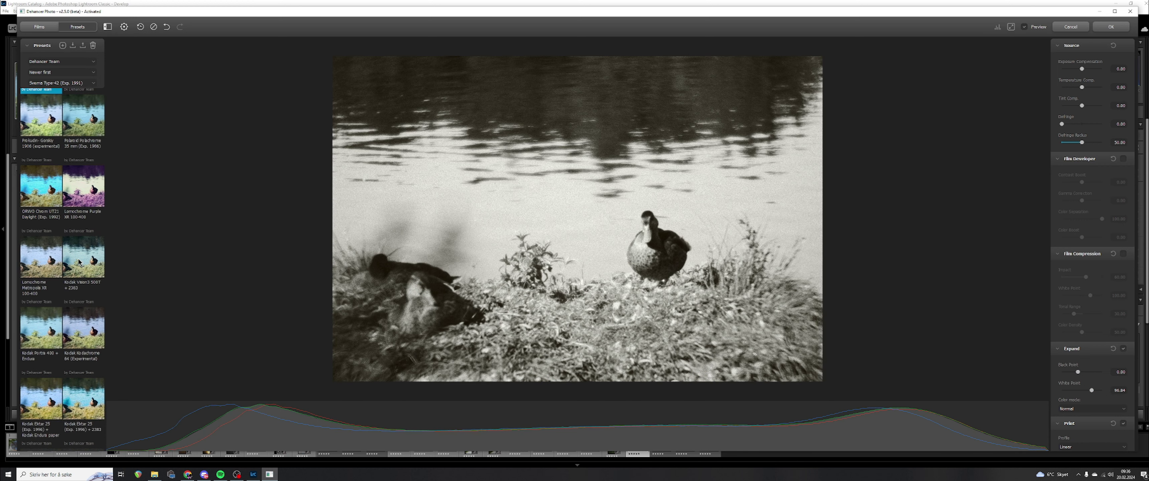
pyautogui.click(82, 273)
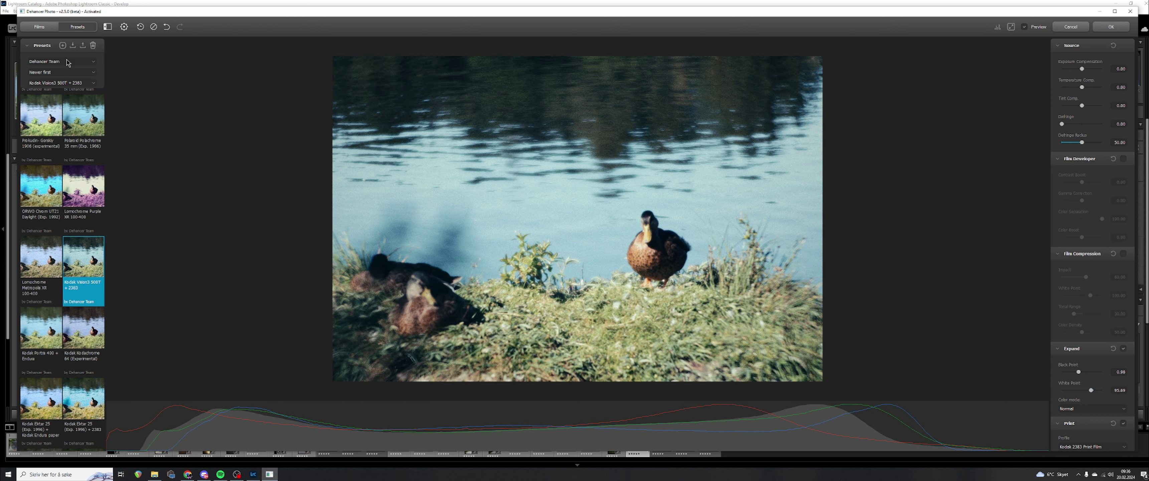
pyautogui.click(39, 27)
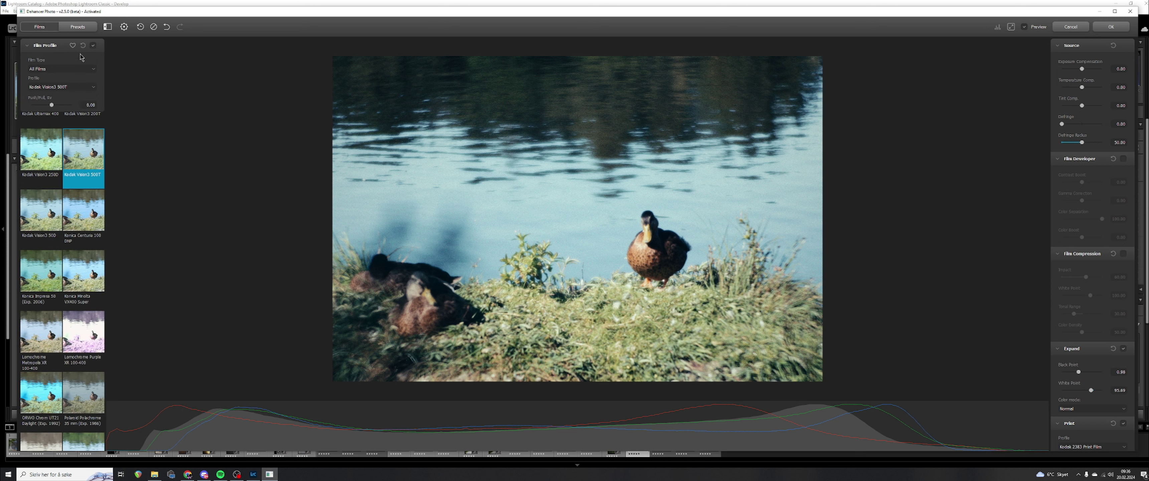
pyautogui.click(83, 46)
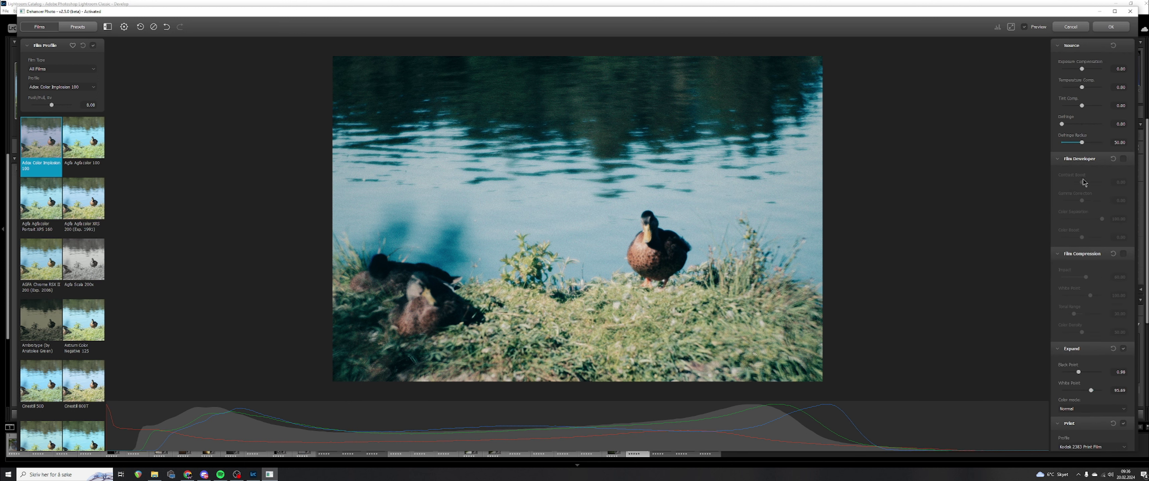
# Examine the Print, Color Head, Film Grain, Halation and Bloom settings down to Film Damage
pyautogui.scroll(-3, 1092, 267)
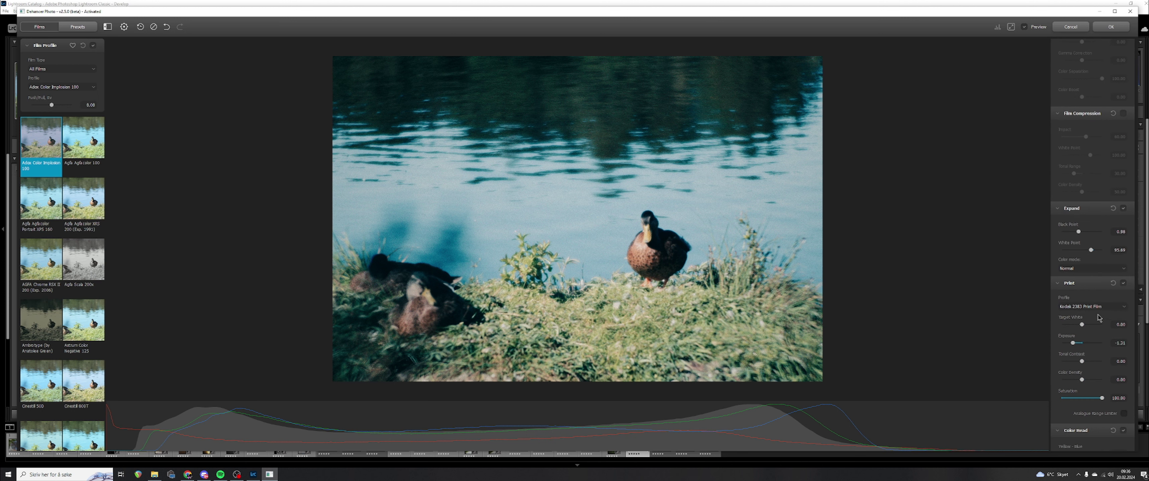
pyautogui.scroll(-1, 1090, 275)
pyautogui.scroll(-5, 1090, 275)
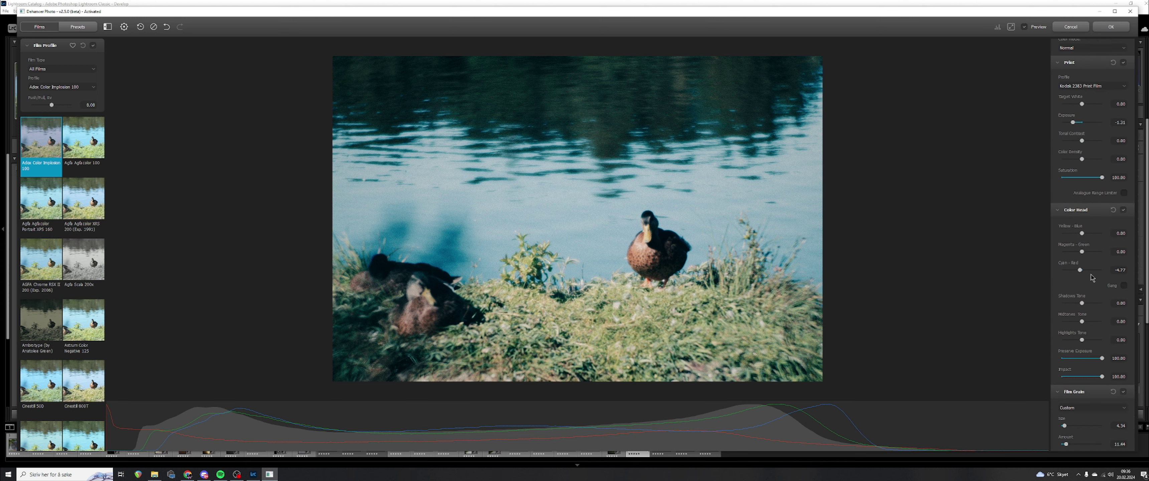
pyautogui.scroll(-4, 1085, 252)
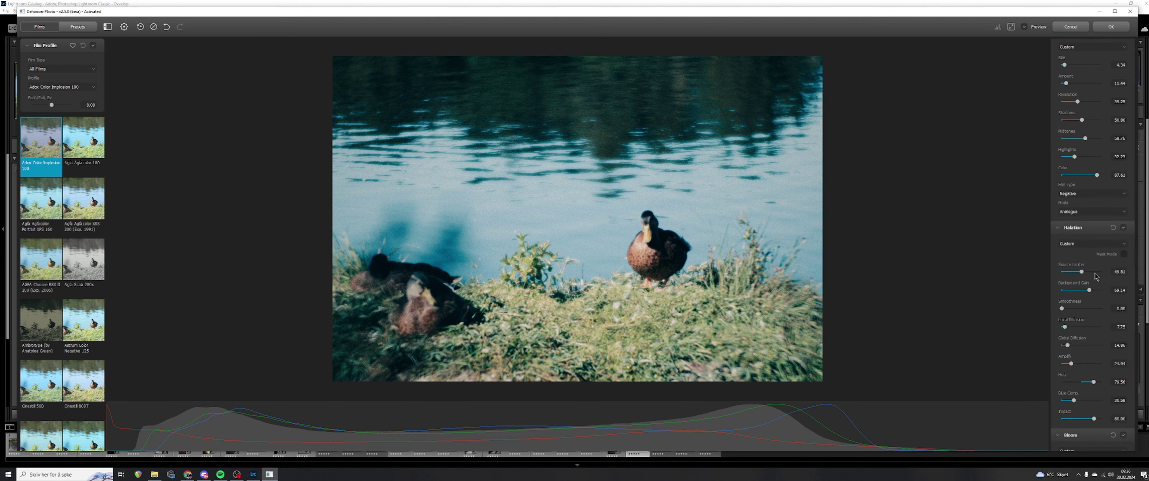
pyautogui.scroll(5, 1084, 241)
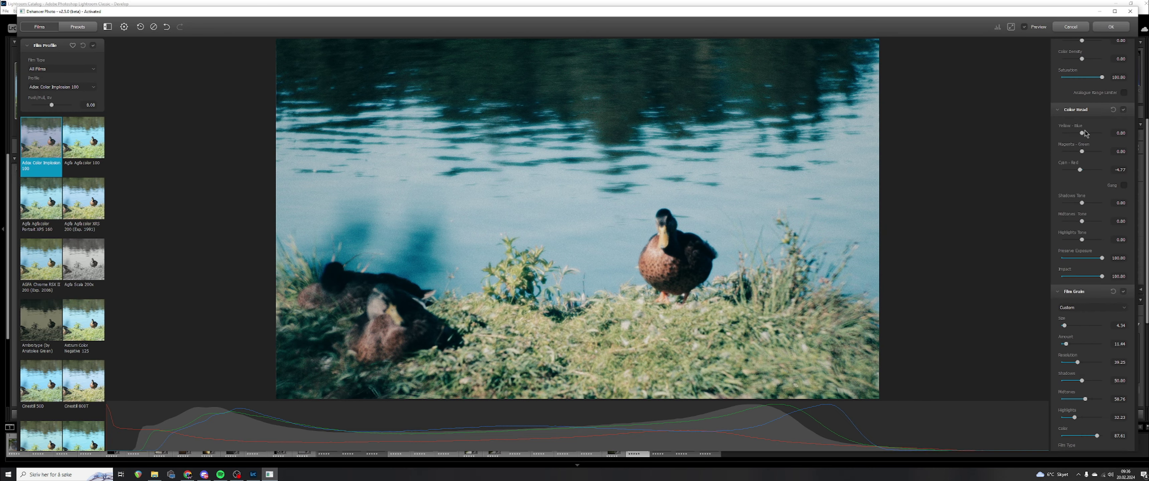
pyautogui.scroll(-2, 1099, 268)
pyautogui.scroll(-4, 1100, 267)
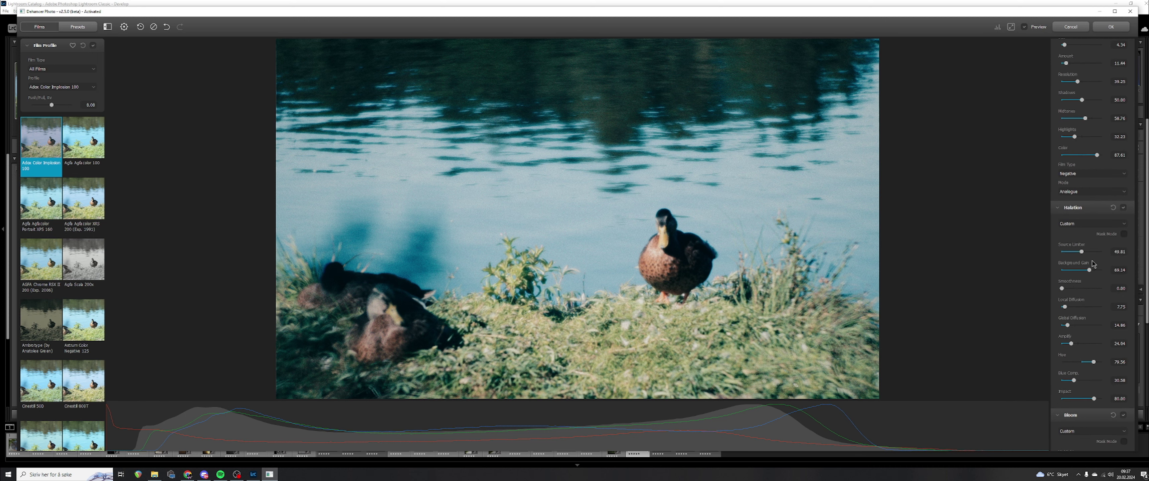
pyautogui.scroll(-2, 1097, 227)
pyautogui.scroll(-5, 1098, 226)
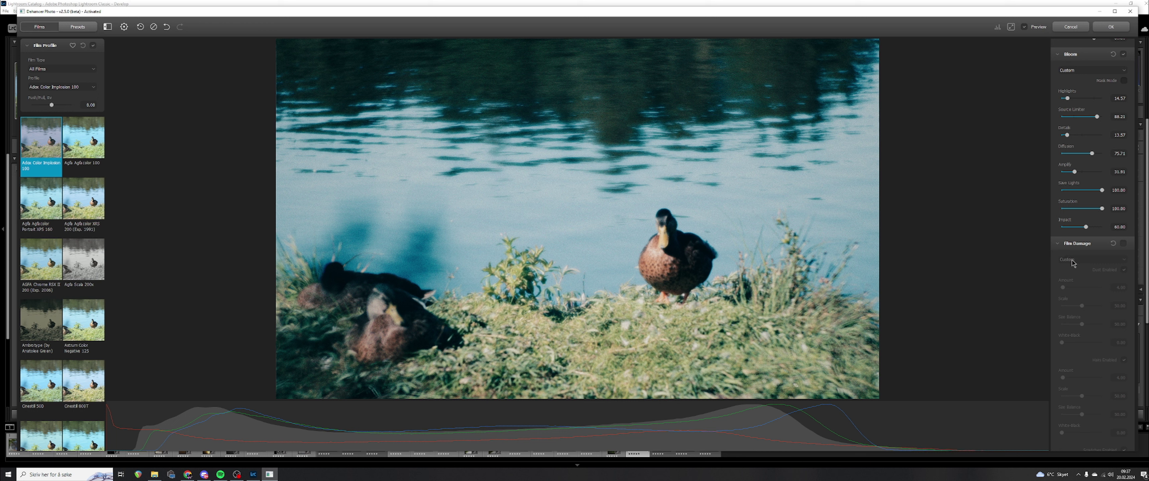
# Enable Film Damage and raise the dust, hairs and scratches amounts to their maximum of 128
pyautogui.click(1124, 243)
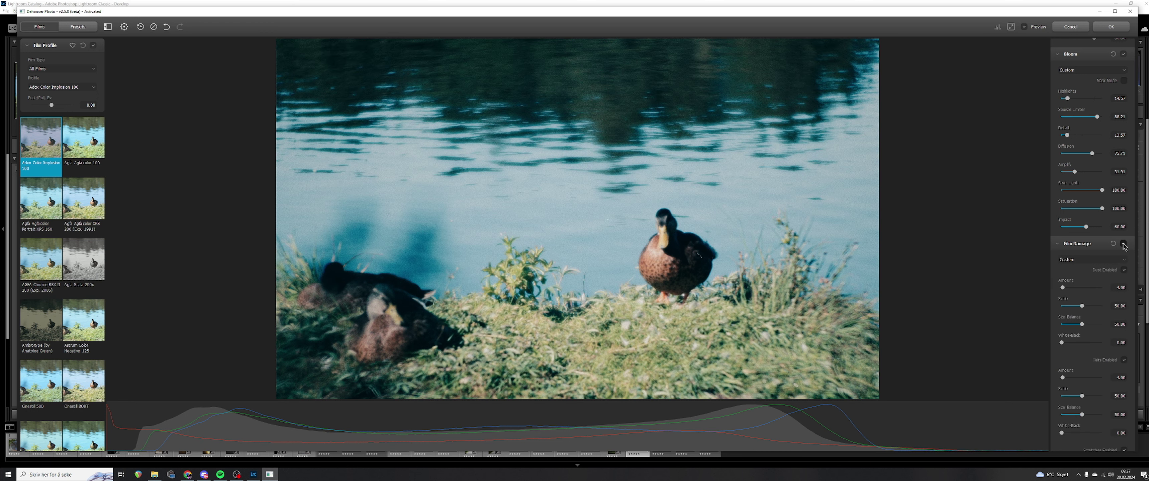
pyautogui.scroll(-3, 1107, 293)
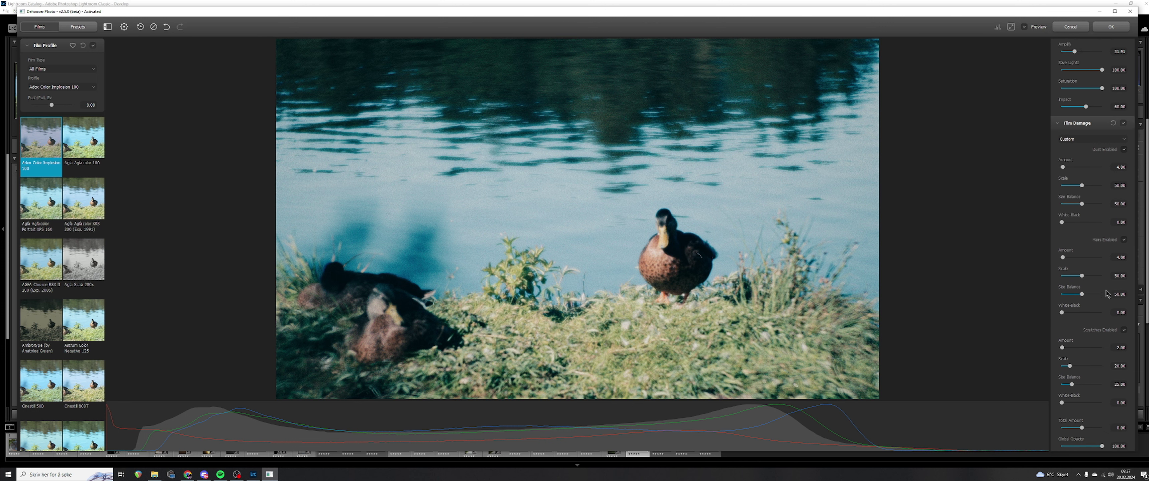
pyautogui.scroll(-1, 1107, 293)
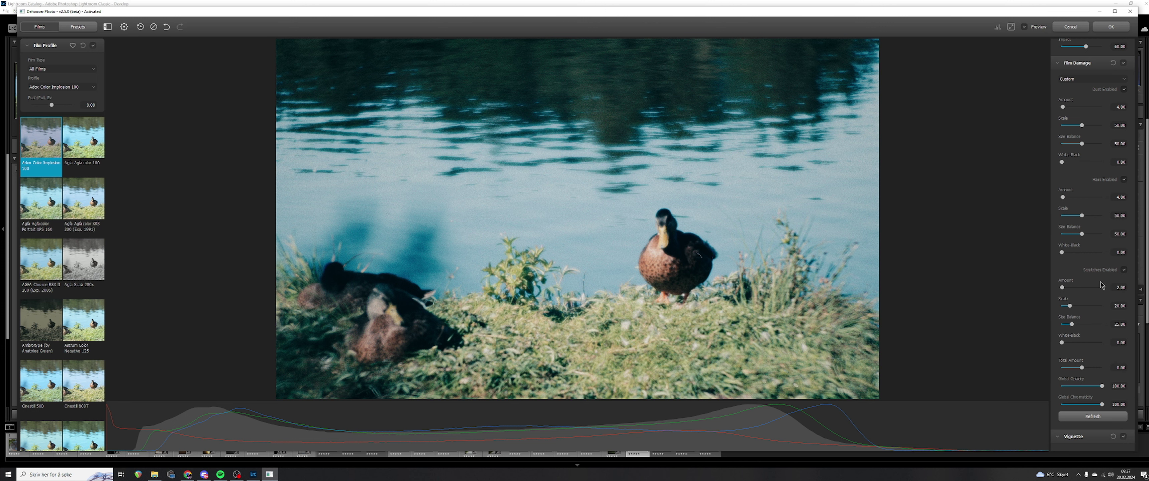
pyautogui.moveTo(1064, 108); pyautogui.dragTo(1117, 116)
pyautogui.moveTo(1063, 198); pyautogui.dragTo(1103, 200)
pyautogui.moveTo(1063, 288); pyautogui.dragTo(1132, 290)
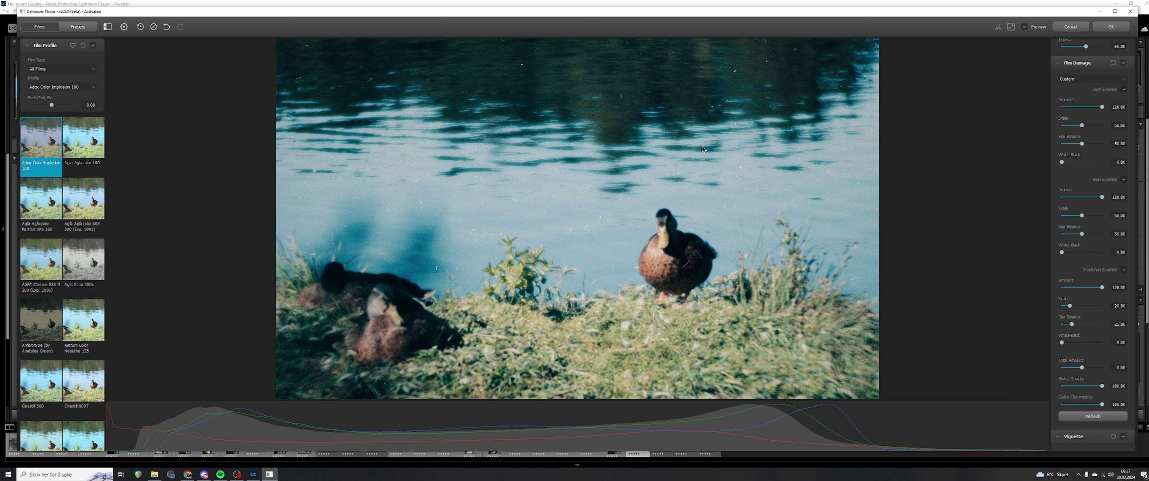
# Raise the total film damage amount to its maximum, and set the hairs to white-black 100, scale 89.17 and size balance 91.67
pyautogui.moveTo(1103, 287); pyautogui.dragTo(1140, 292)
pyautogui.moveTo(1082, 367); pyautogui.dragTo(1129, 377)
pyautogui.moveTo(1064, 253); pyautogui.dragTo(1109, 254)
pyautogui.moveTo(1083, 216); pyautogui.dragTo(1100, 238)
# Lower the film damage amounts to 21.33 for dust, 7.47 for hairs and 14.93 for scratches, with hairs scale 39.17 and size balance 46.67
pyautogui.moveTo(1103, 202); pyautogui.dragTo(1067, 201)
pyautogui.moveTo(1102, 108); pyautogui.dragTo(1069, 112)
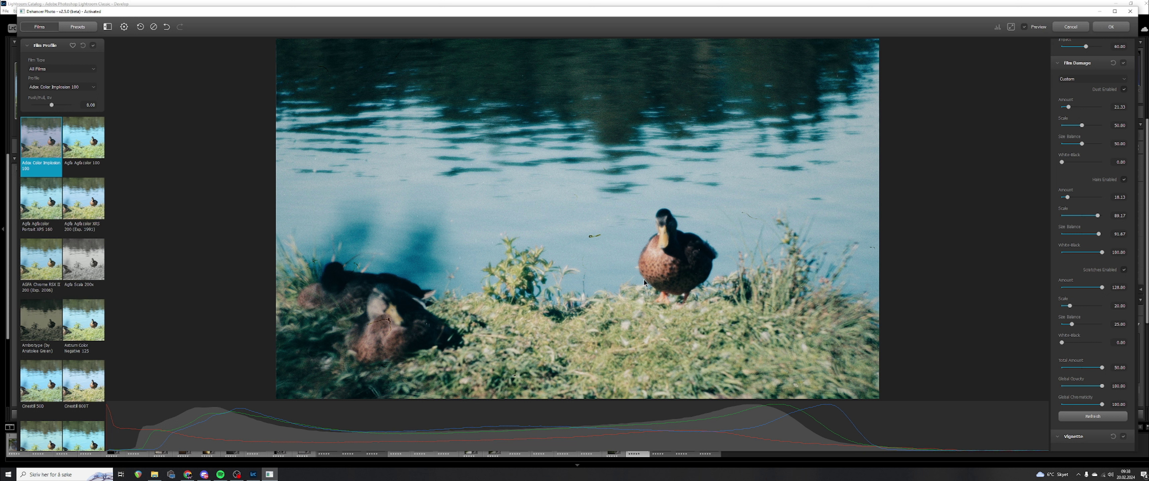
pyautogui.moveTo(1101, 287); pyautogui.dragTo(1070, 291)
pyautogui.moveTo(1069, 291); pyautogui.dragTo(1067, 289)
pyautogui.moveTo(1067, 197); pyautogui.dragTo(1064, 197)
pyautogui.moveTo(1099, 234); pyautogui.dragTo(1078, 219)
pyautogui.scroll(3, 617, 239)
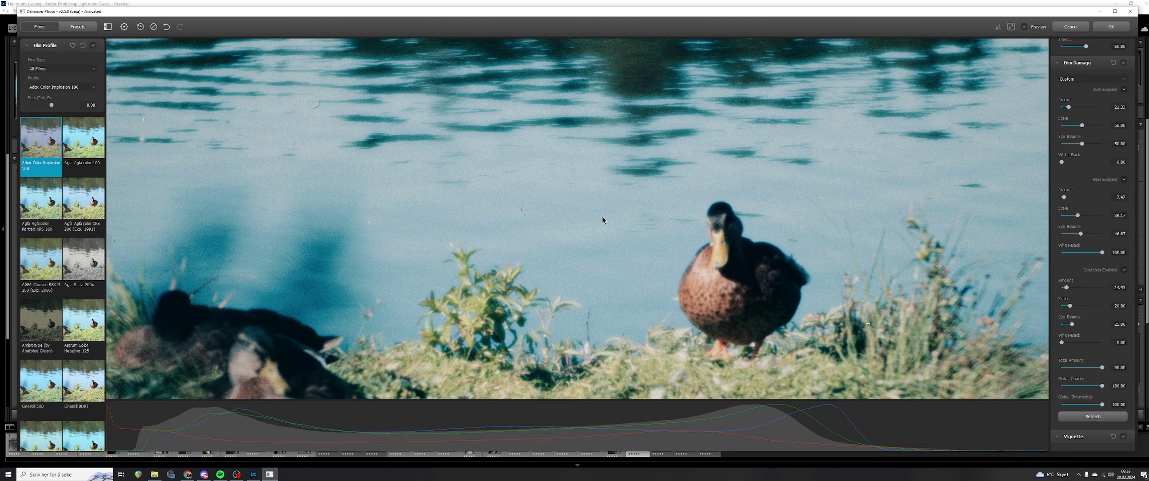
# Discard the Dehancer edit of the duck photo and return to Lightroom Classic
pyautogui.scroll(-3, 592, 225)
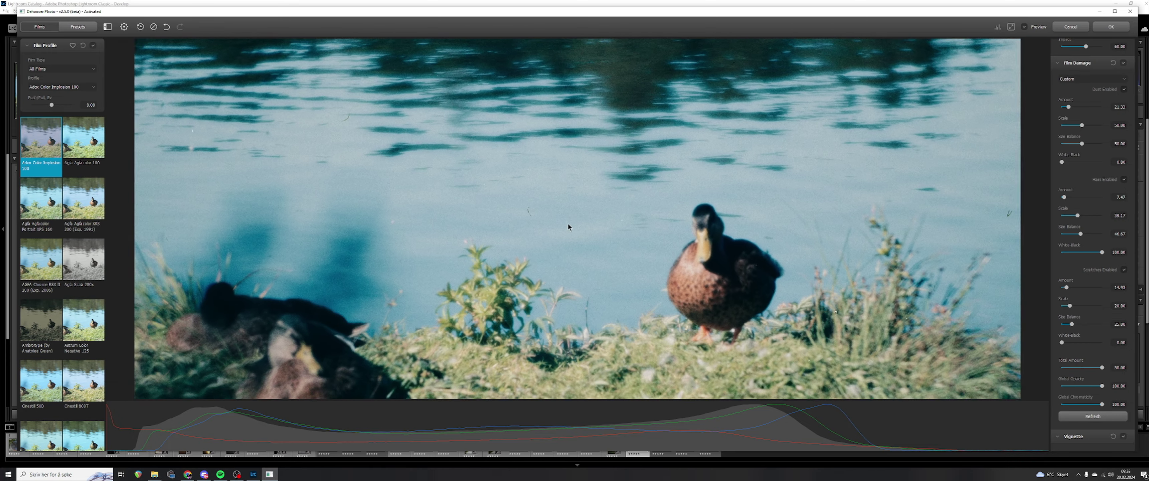
pyautogui.scroll(-1, 560, 221)
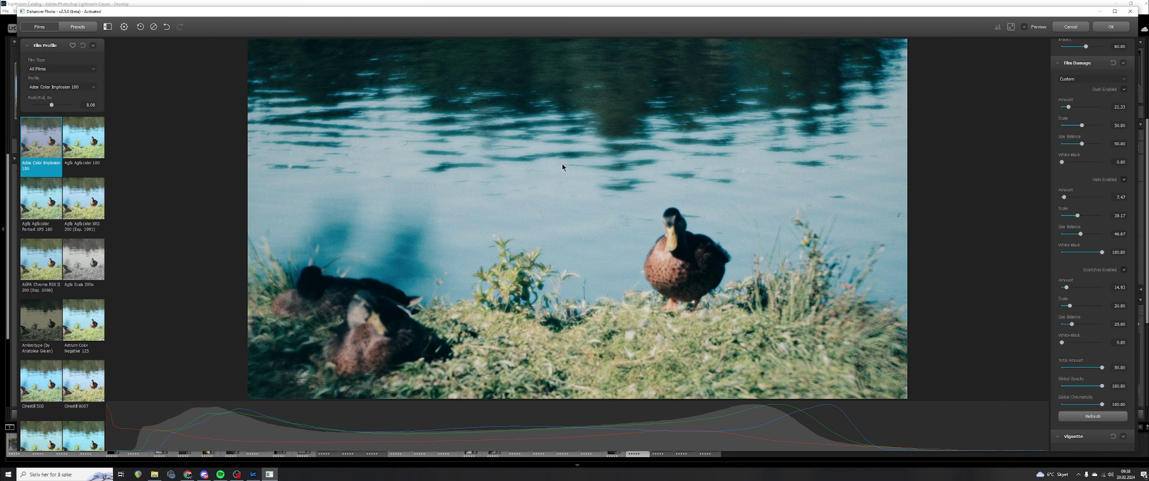
pyautogui.click(1071, 26)
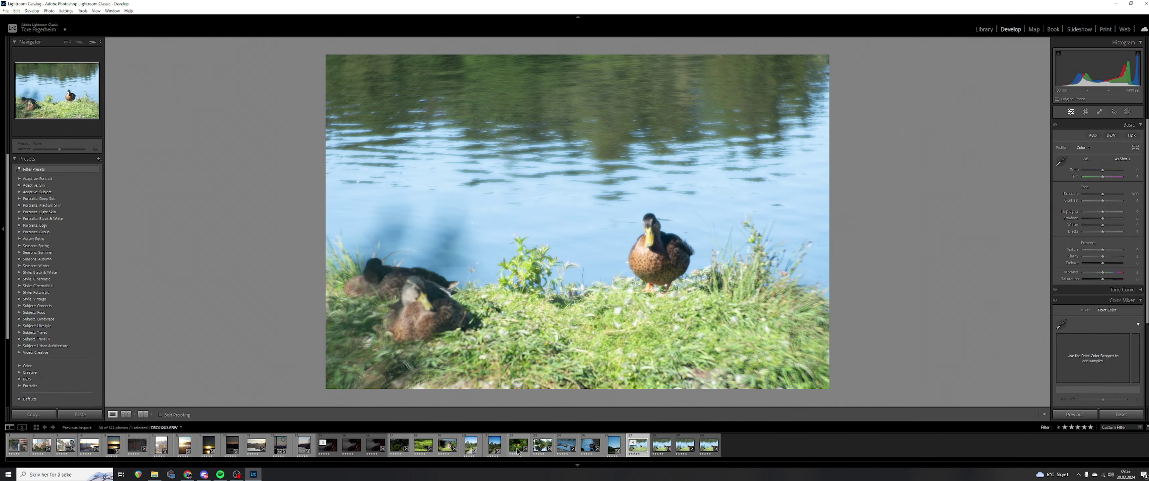
# Open the white roses photo from the filmstrip in Dehancer for editing
pyautogui.click(9, 452)
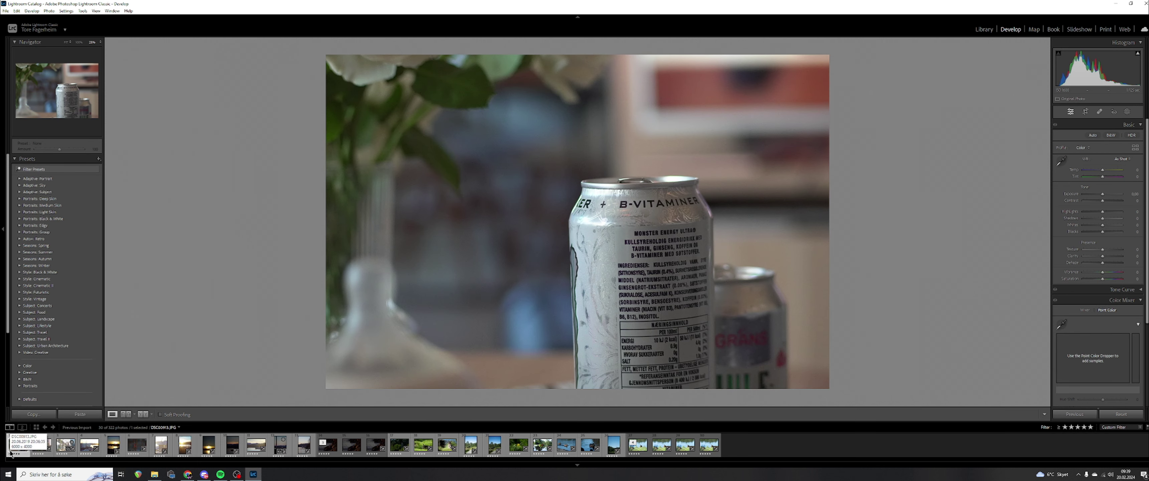
pyautogui.click(40, 450)
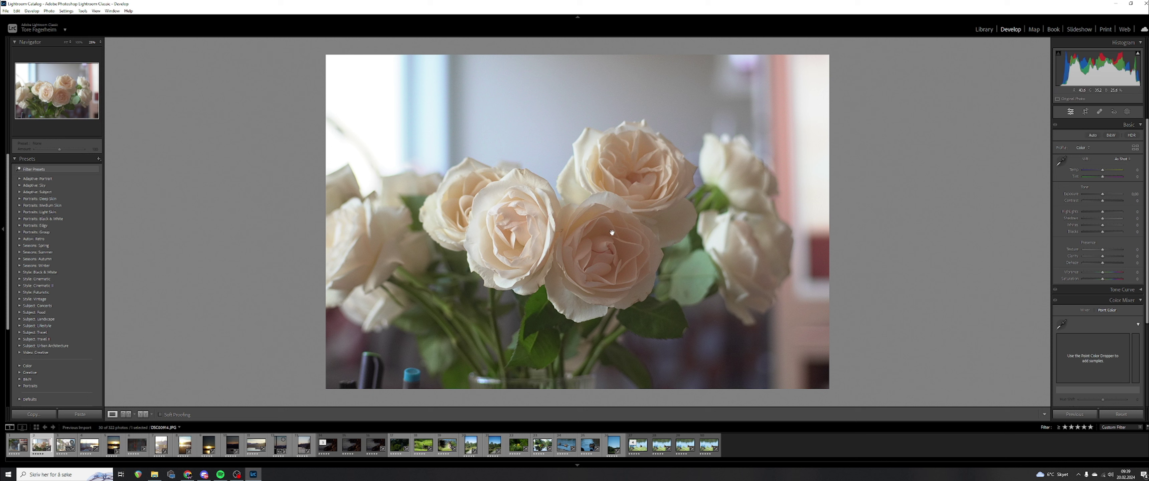
pyautogui.rightClick(44, 448)
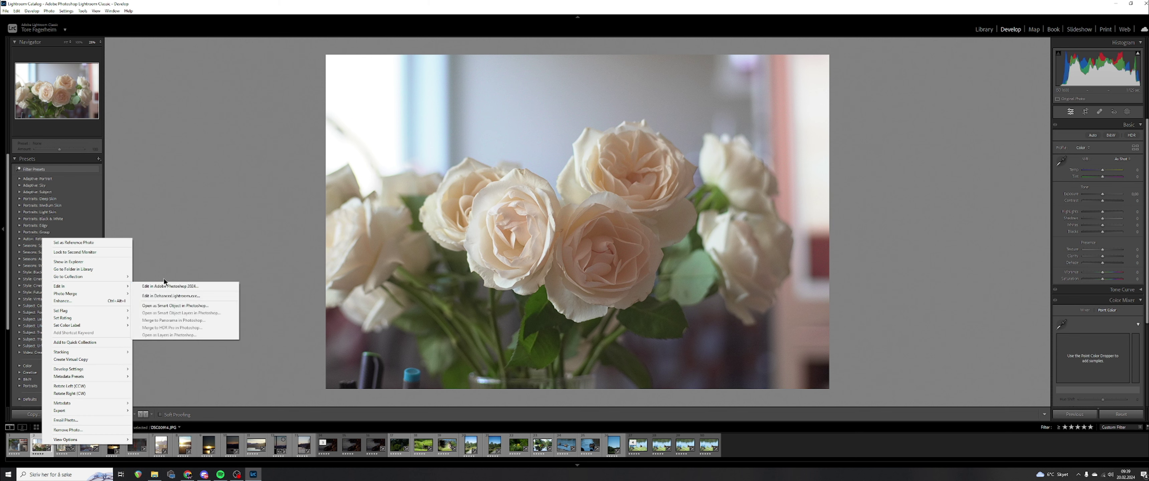
pyautogui.moveTo(119, 289)
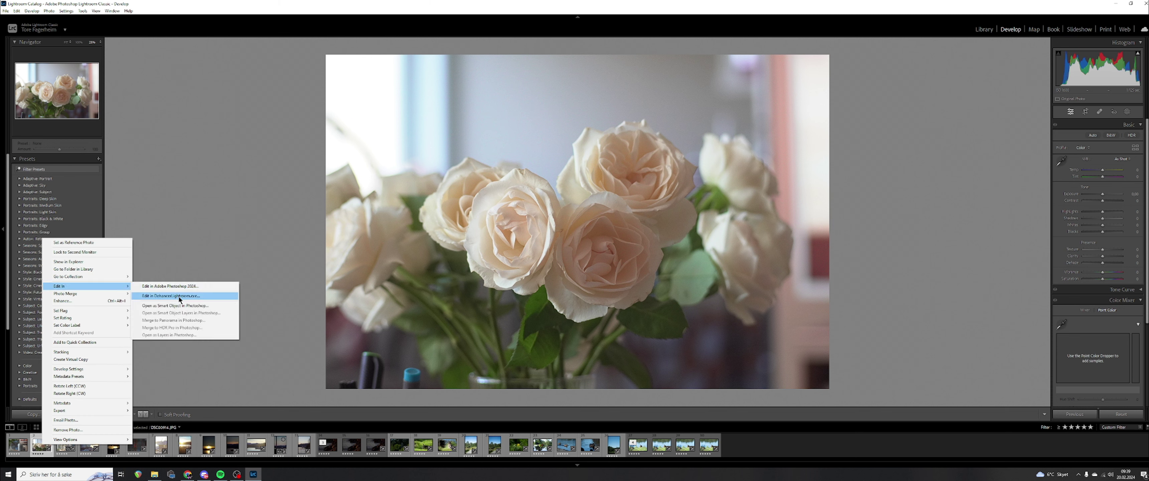
pyautogui.click(179, 296)
pyautogui.click(598, 281)
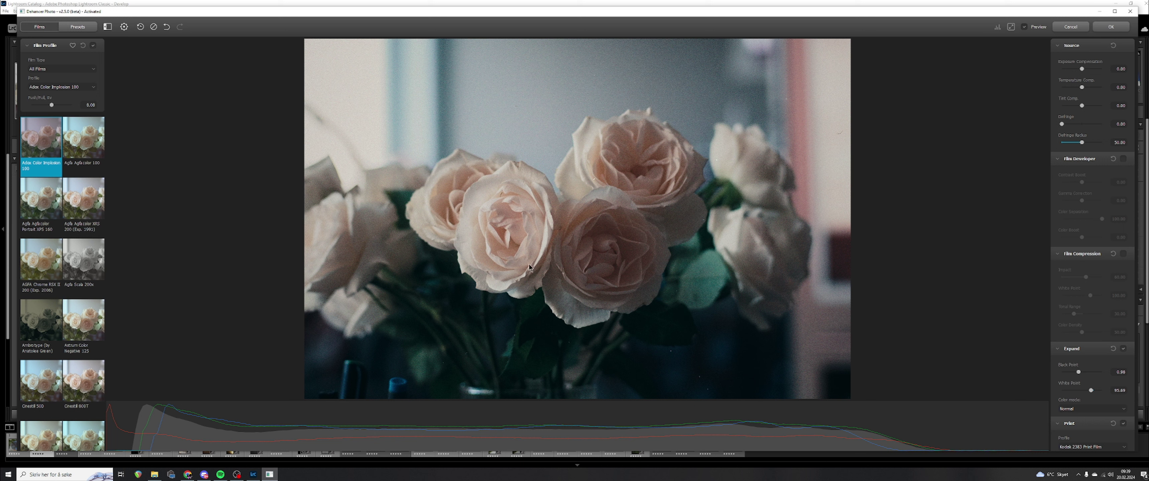
# Filter the film profiles to the Instant type and apply the Fujifilm Instax profile to the roses photo
pyautogui.click(59, 68)
pyautogui.click(60, 68)
pyautogui.click(63, 70)
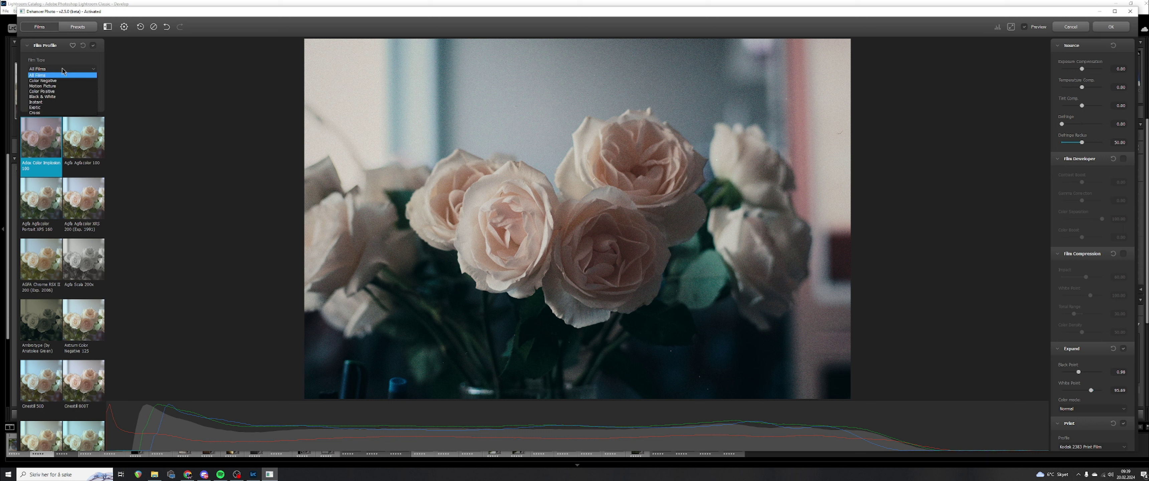
pyautogui.click(58, 108)
pyautogui.click(59, 69)
pyautogui.click(38, 102)
pyautogui.click(72, 86)
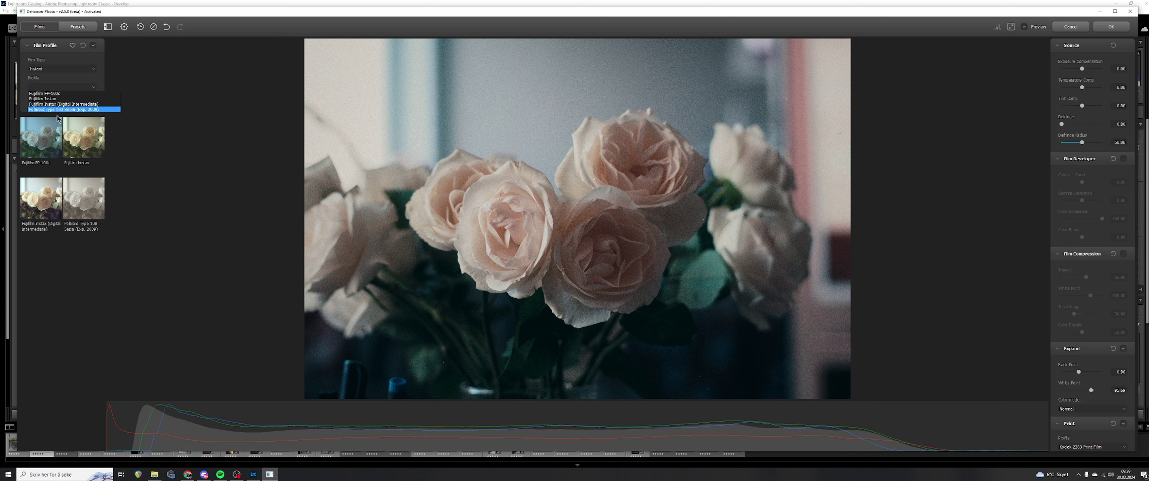
pyautogui.click(50, 99)
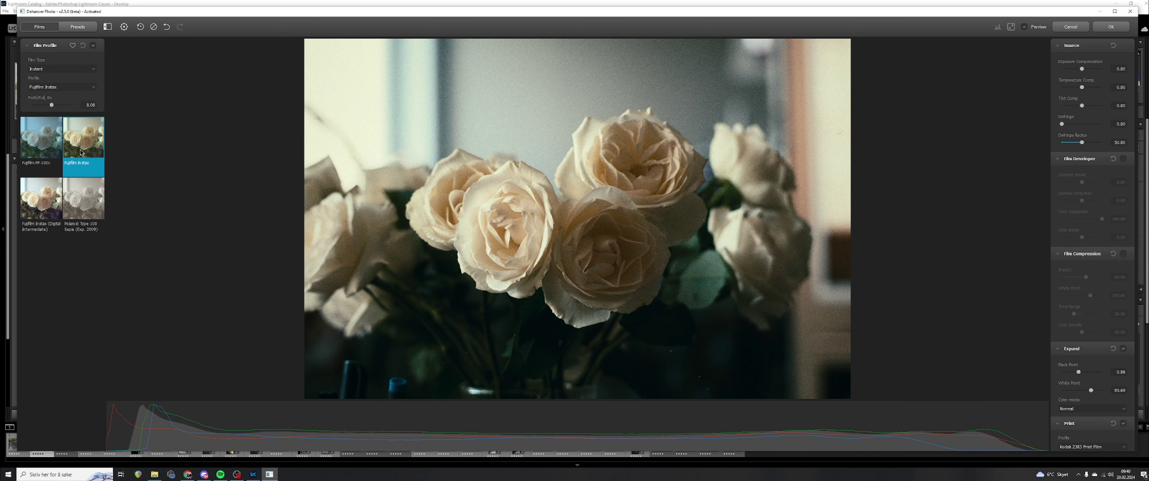
# Compare the four instant film profiles on the roses photo and settle on Fujifilm Instax (Digital Intermediate)
pyautogui.click(39, 206)
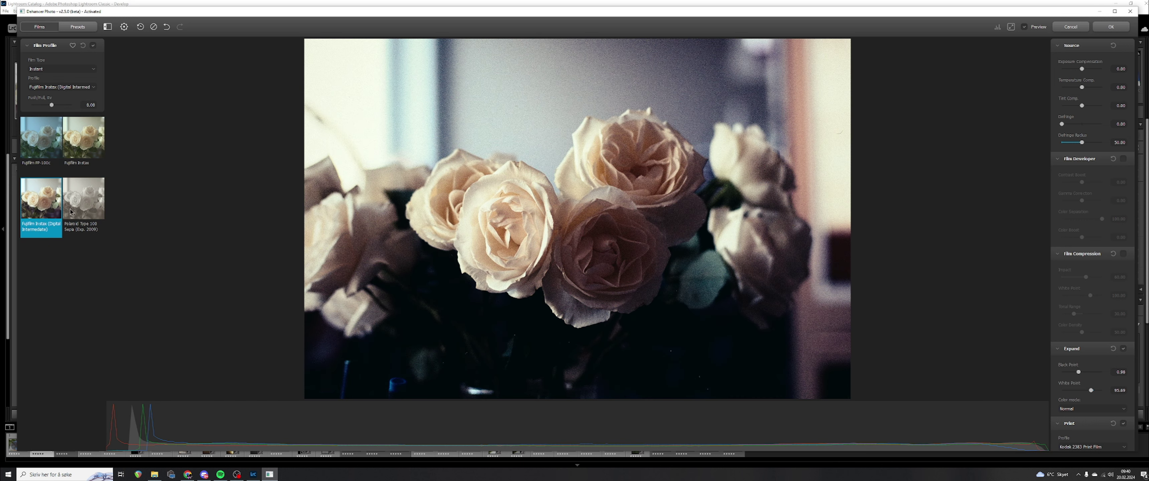
pyautogui.click(84, 212)
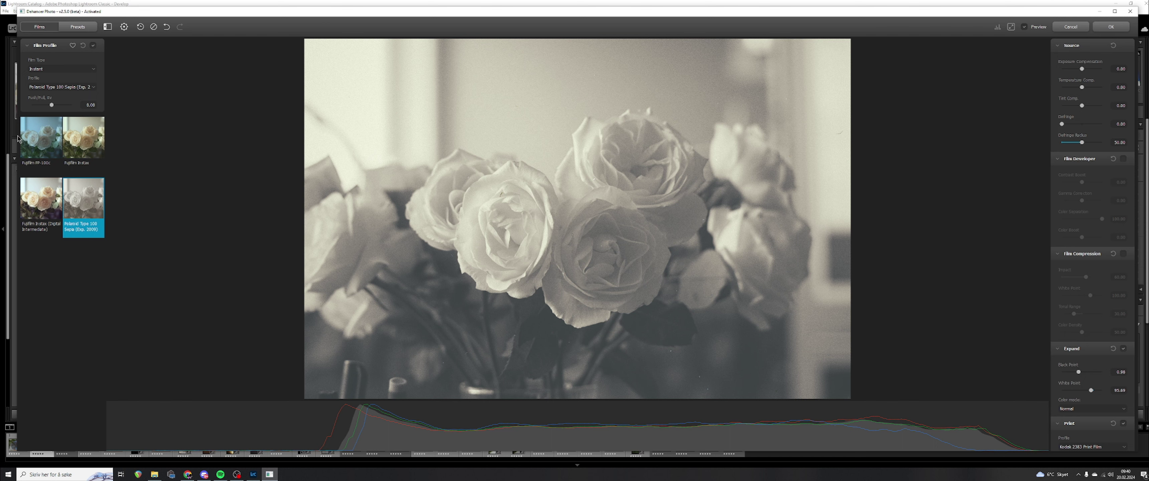
pyautogui.click(44, 143)
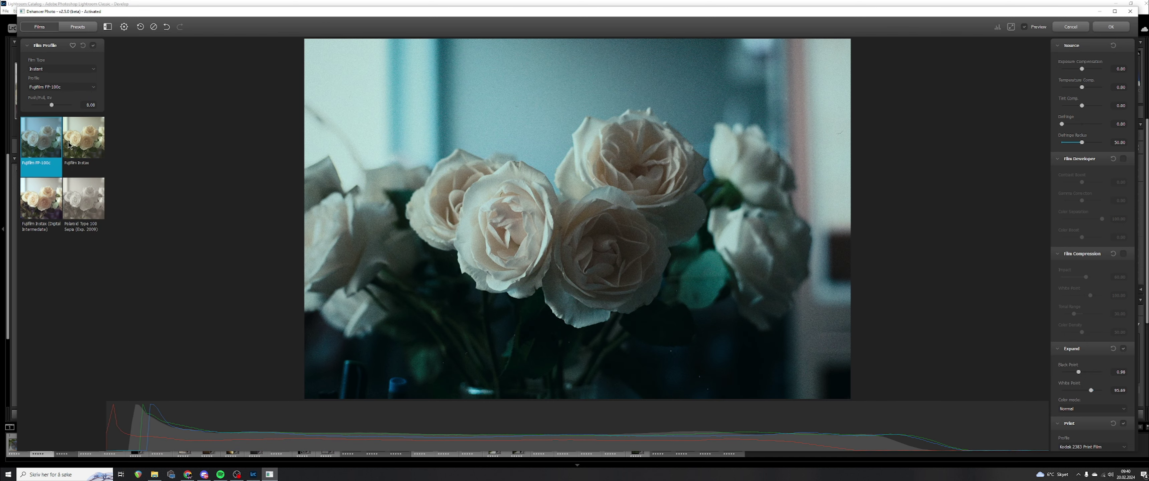
pyautogui.click(70, 145)
pyautogui.click(44, 208)
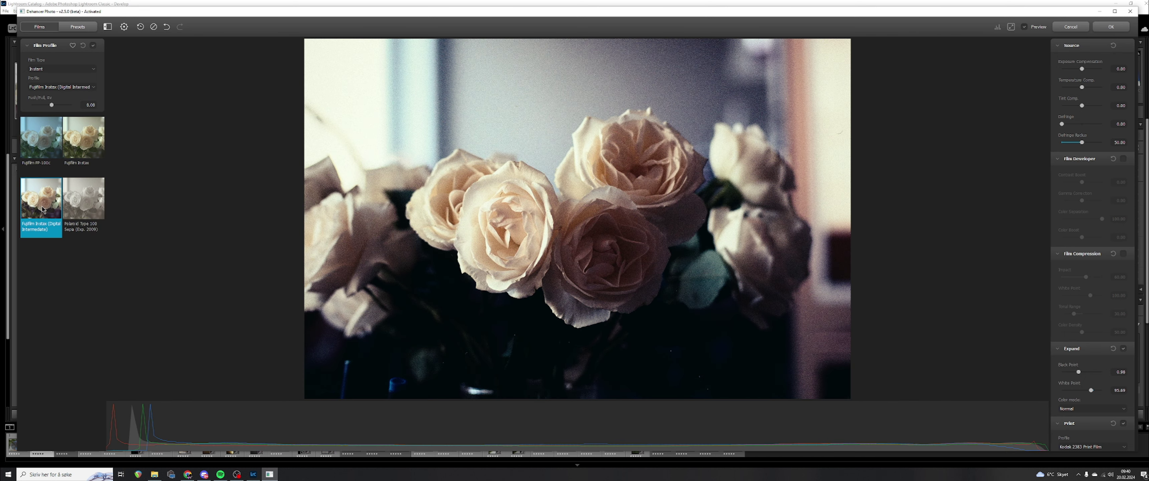
# Switch Film Grain off and on again to compare the roses photo with and without grain
pyautogui.scroll(-10, 1089, 249)
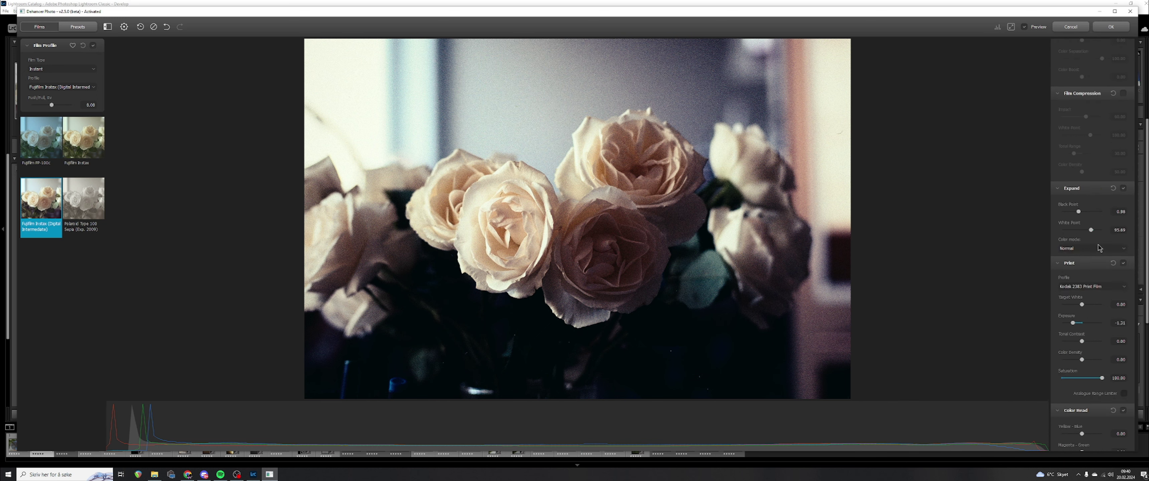
pyautogui.scroll(-3, 1099, 256)
pyautogui.click(1124, 251)
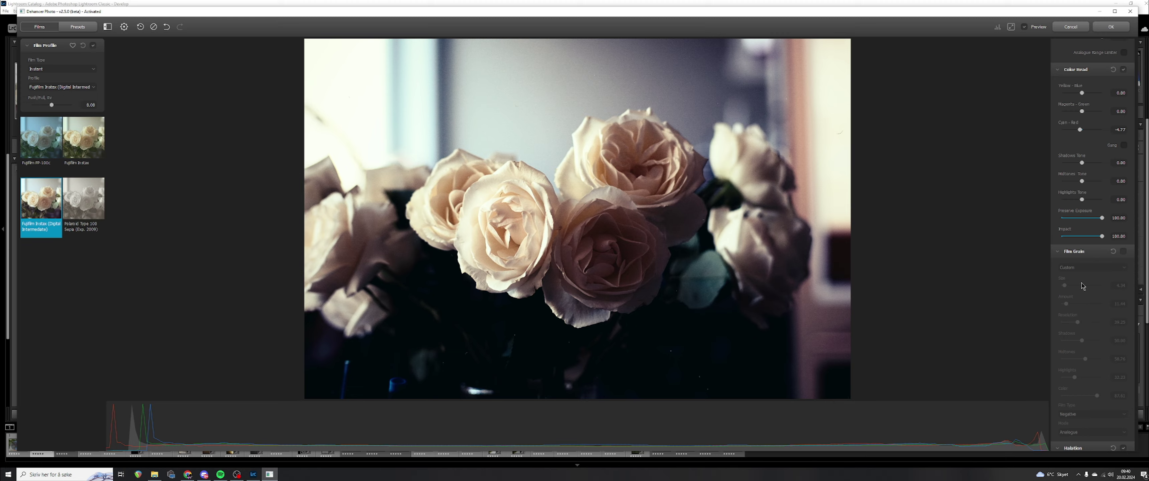
pyautogui.scroll(3, 615, 319)
pyautogui.scroll(-3, 685, 299)
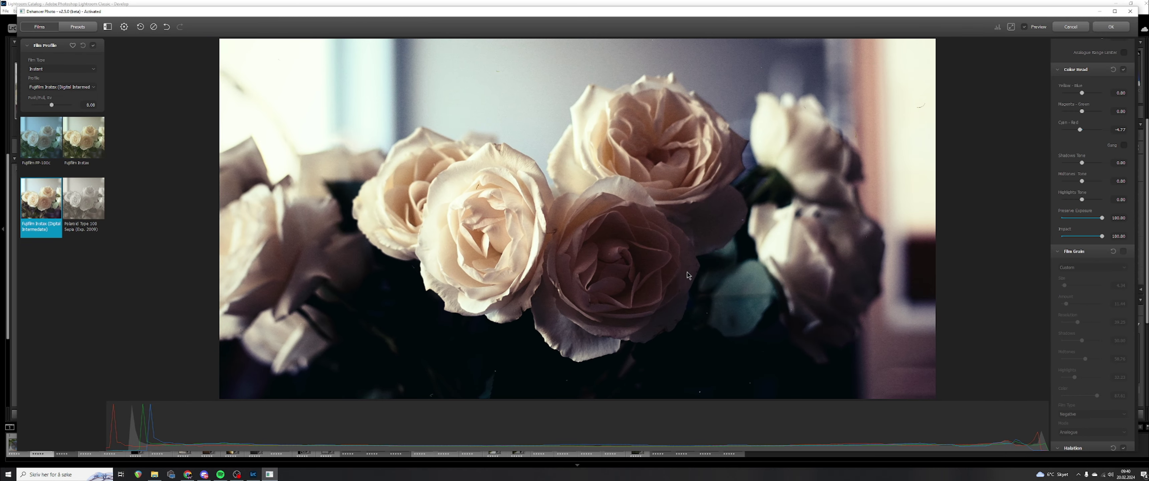
pyautogui.click(1124, 251)
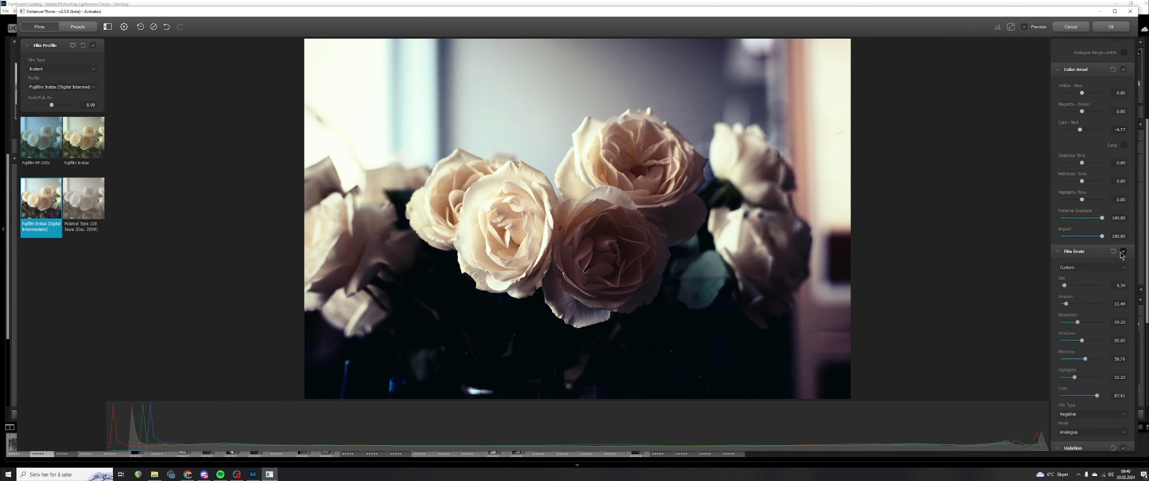
# Disable the Film Damage effect on the roses photo
pyautogui.scroll(-6, 1093, 277)
pyautogui.scroll(-9, 1085, 308)
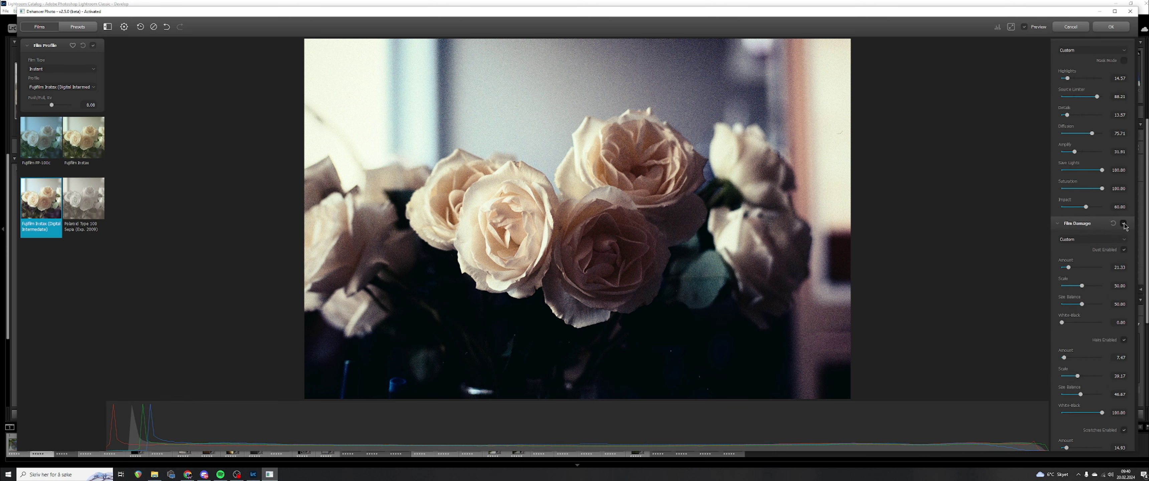
pyautogui.click(1124, 224)
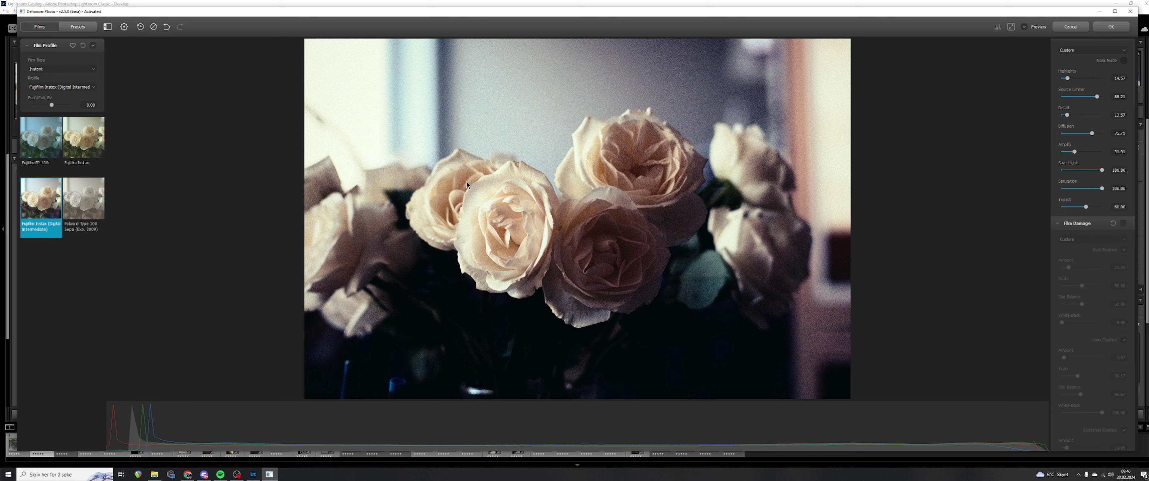
# Reduce the film grain size, lower its amount to about 5 and color to about 27, and cancel out of the roses edit
pyautogui.scroll(4, 1079, 254)
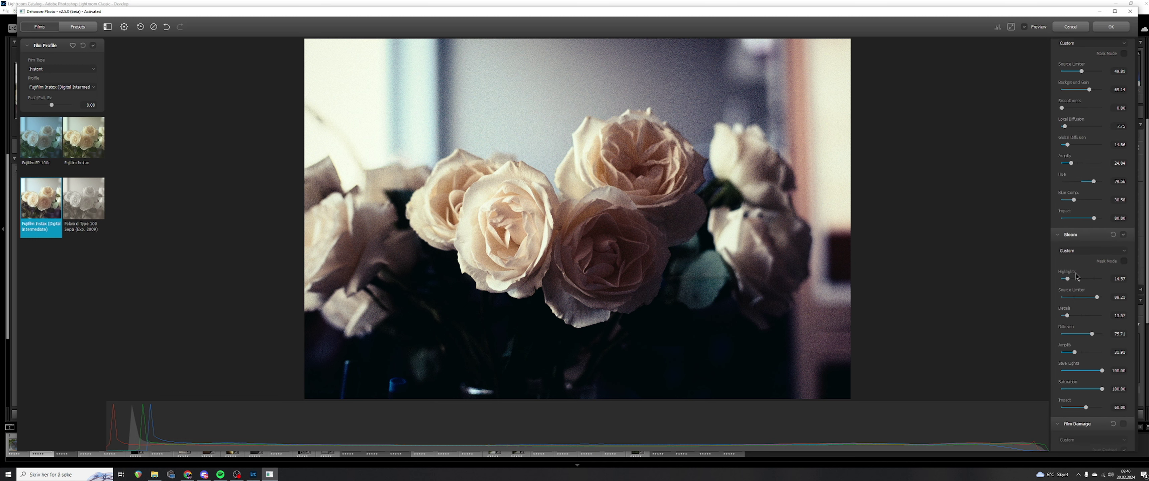
pyautogui.scroll(3, 1088, 241)
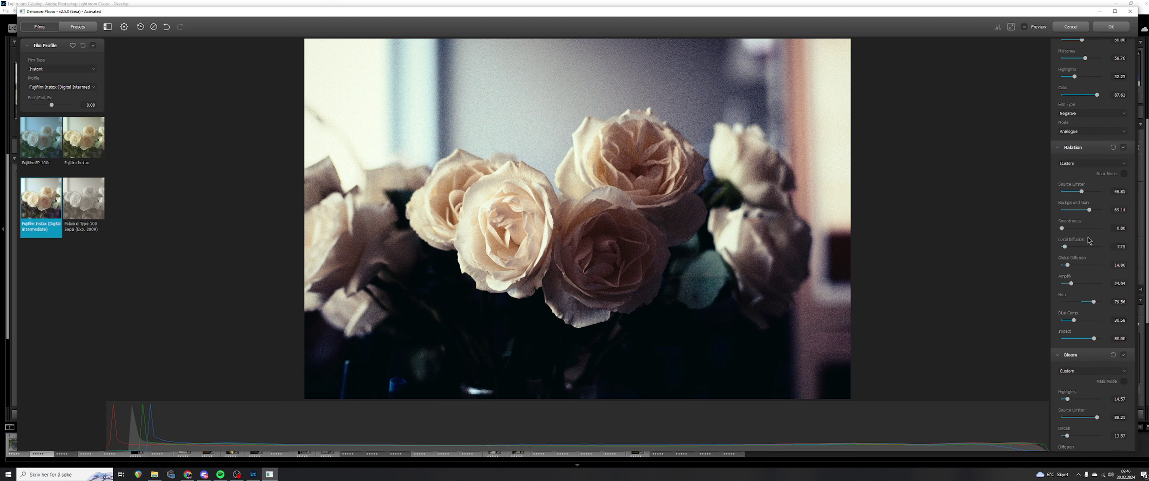
pyautogui.scroll(5, 695, 110)
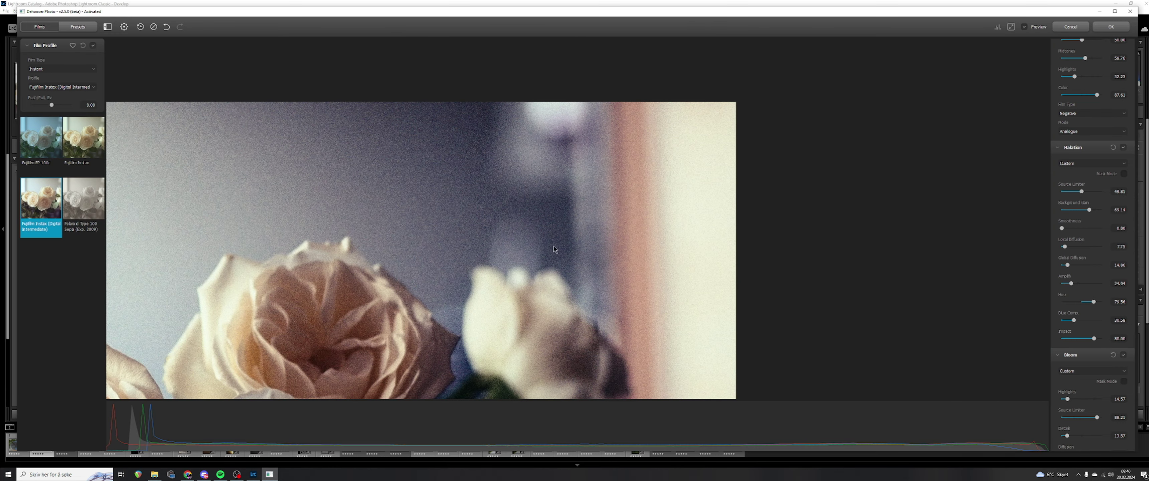
pyautogui.scroll(3, 674, 196)
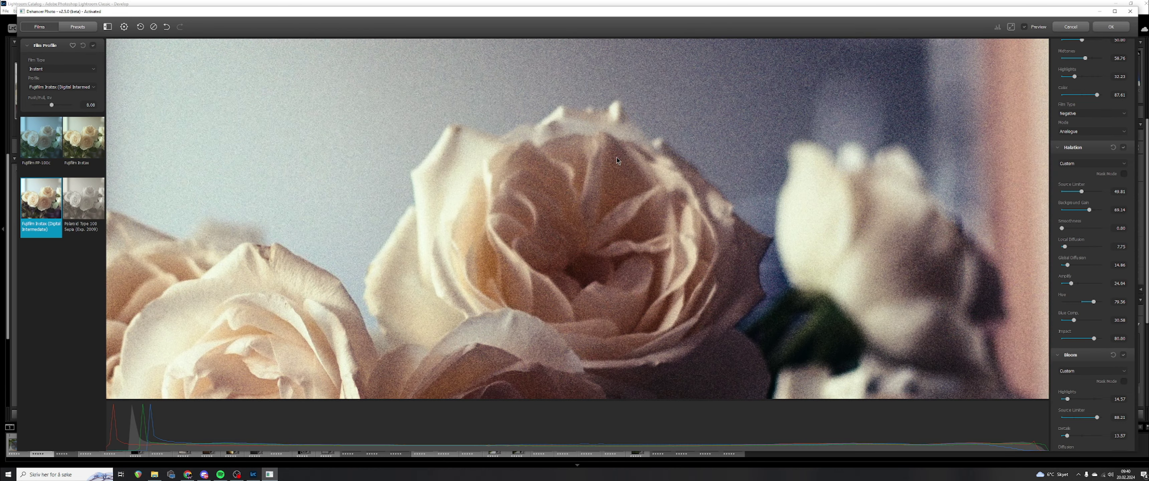
pyautogui.scroll(-6, 617, 161)
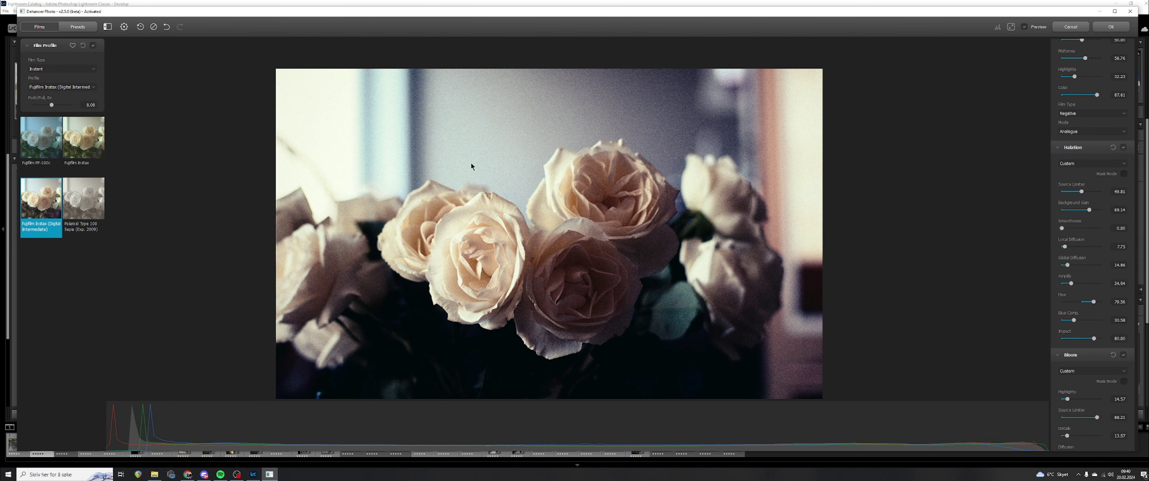
pyautogui.scroll(5, 1102, 250)
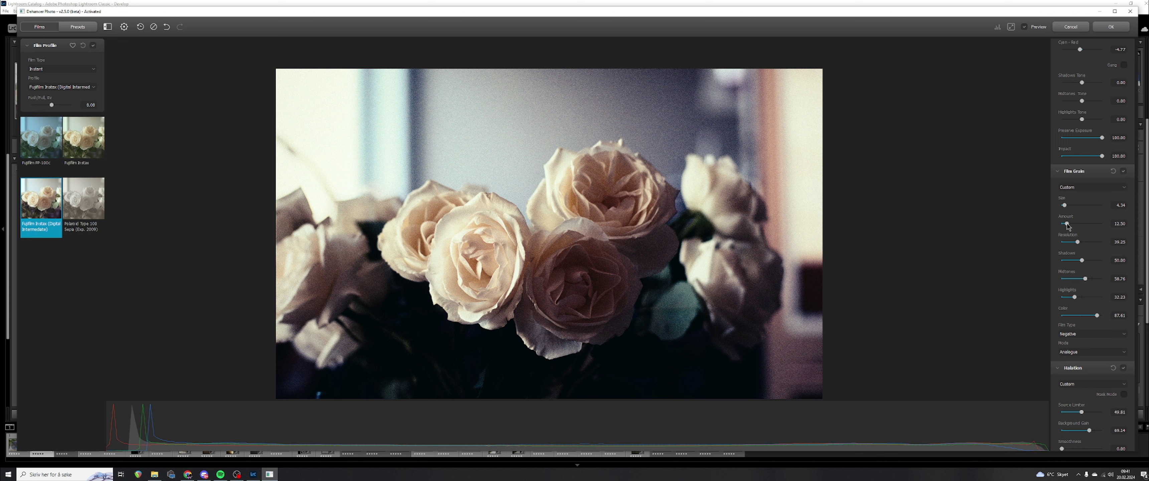
pyautogui.moveTo(1066, 223); pyautogui.dragTo(1064, 224)
pyautogui.moveTo(1065, 206); pyautogui.dragTo(1064, 206)
pyautogui.moveTo(1097, 318); pyautogui.dragTo(1073, 319)
pyautogui.scroll(-3, 583, 140)
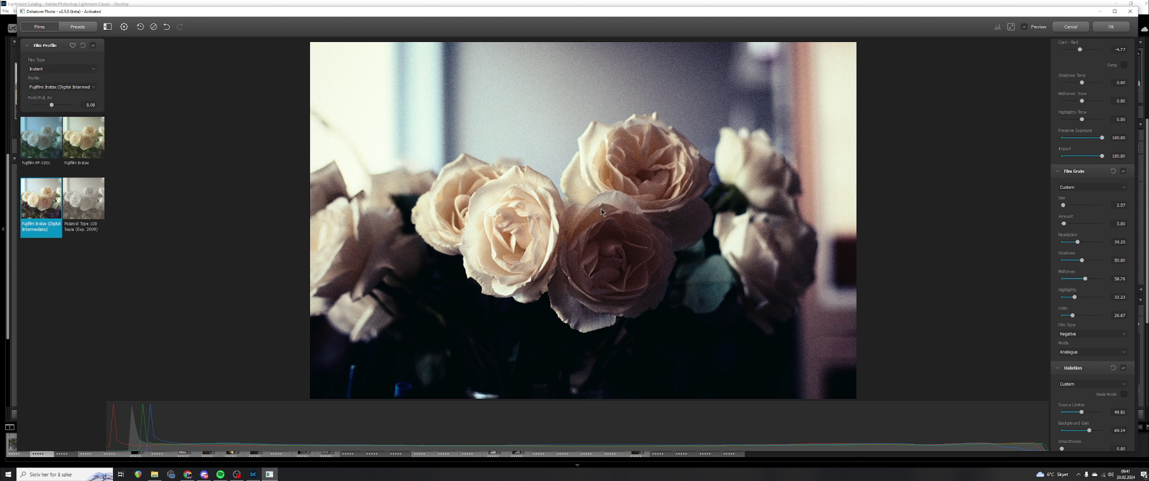
pyautogui.click(1070, 27)
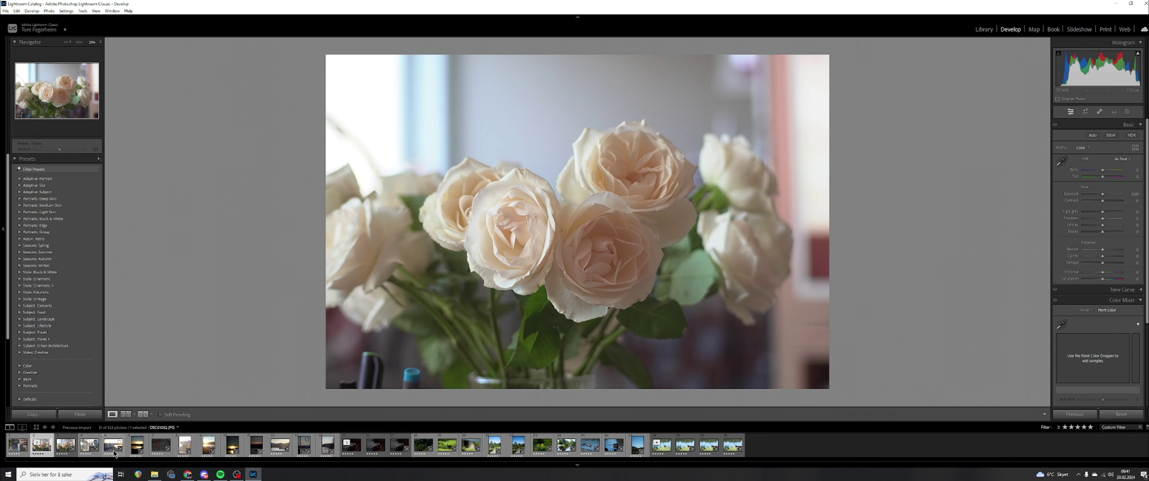
# Open the sunset marina photo in Dehancer, editing a copy with Lightroom adjustments
pyautogui.click(89, 446)
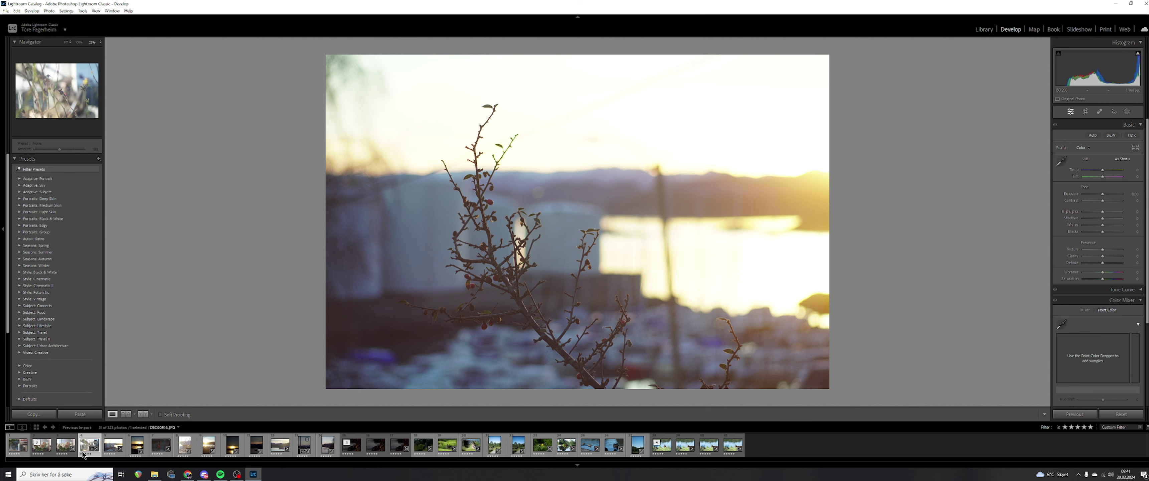
pyautogui.click(163, 448)
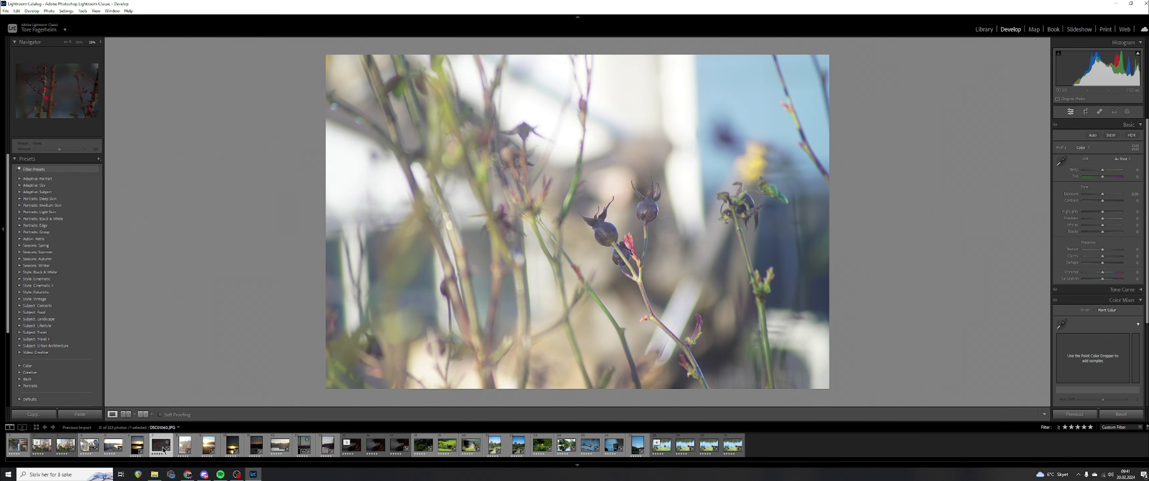
pyautogui.click(210, 448)
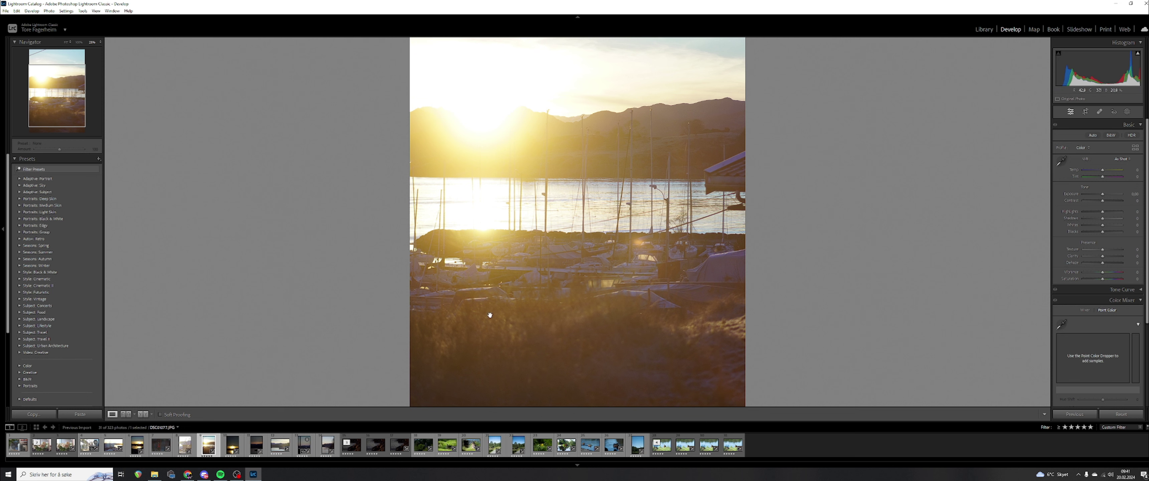
pyautogui.scroll(3, 559, 258)
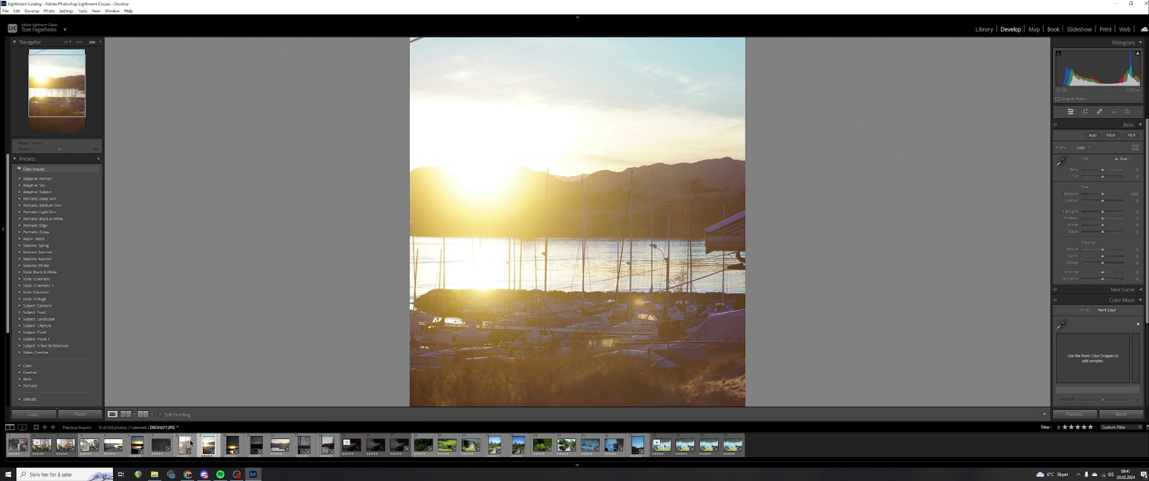
pyautogui.rightClick(202, 444)
pyautogui.moveTo(264, 285)
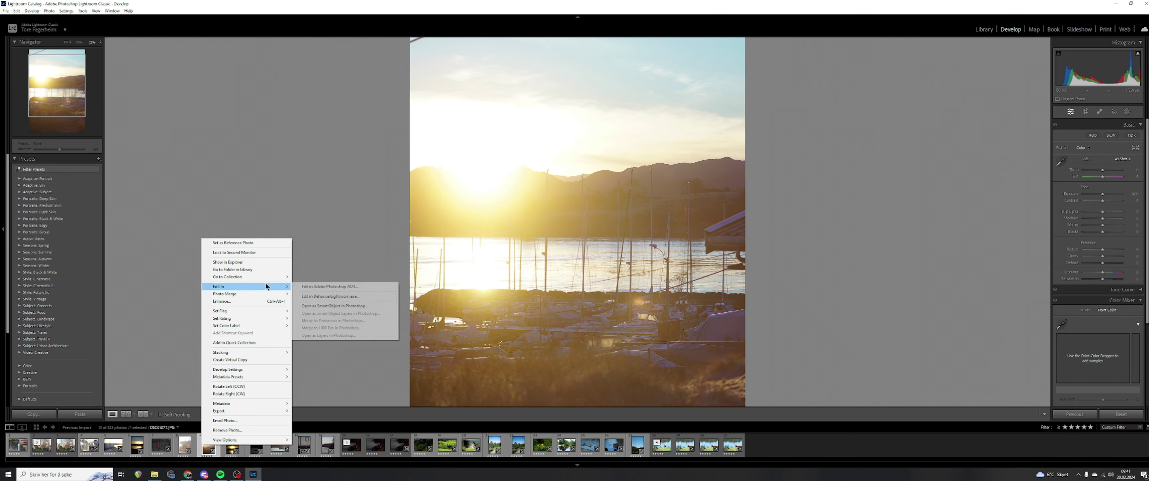
pyautogui.click(332, 296)
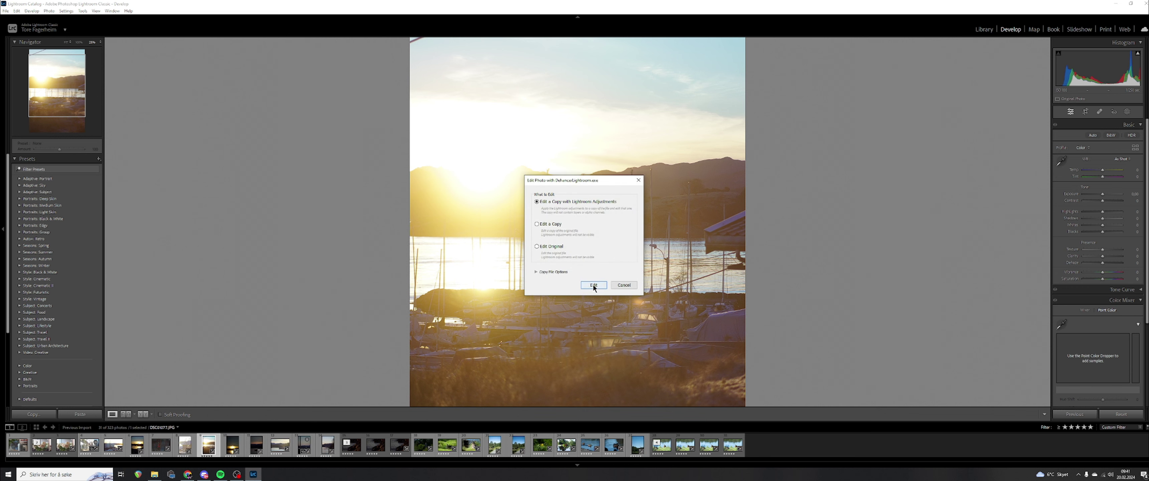
pyautogui.click(593, 284)
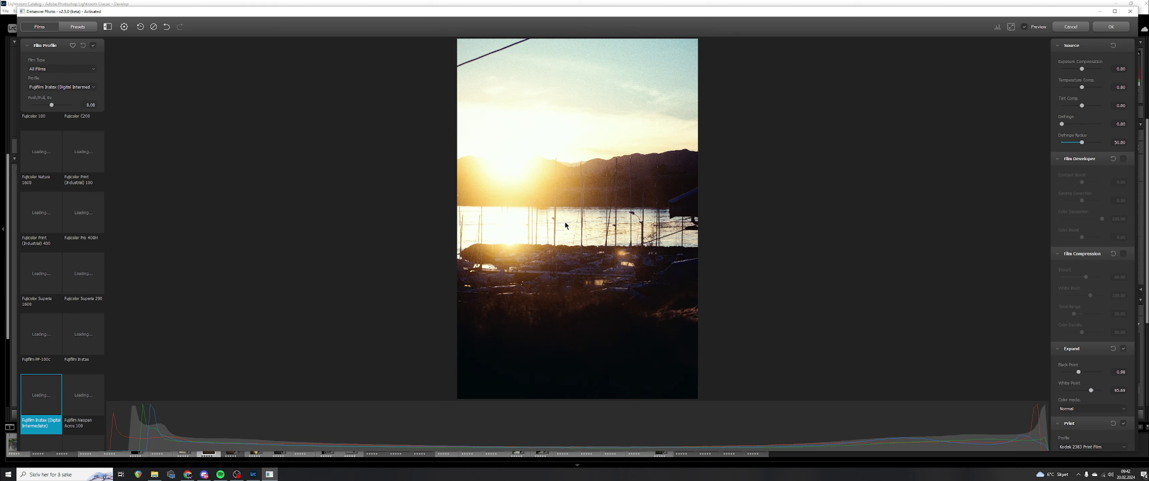
pyautogui.scroll(5, 565, 221)
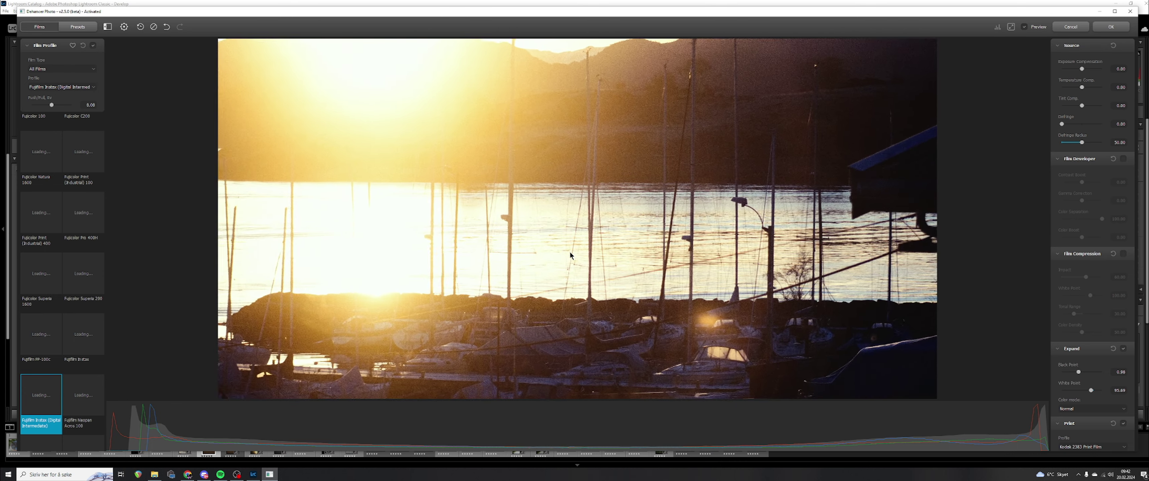
pyautogui.scroll(-6, 571, 229)
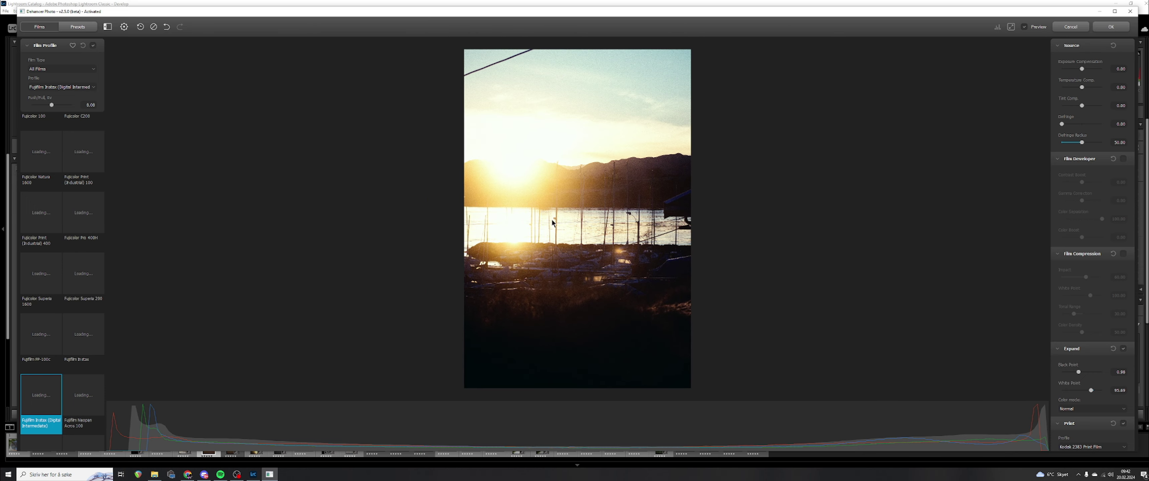
pyautogui.click(71, 87)
pyautogui.scroll(5, 117, 101)
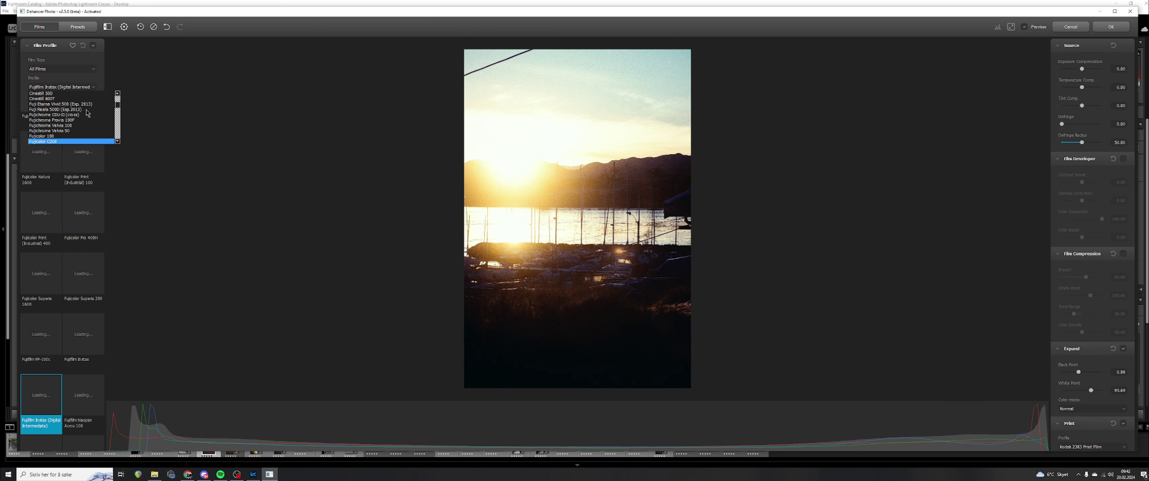
pyautogui.click(81, 80)
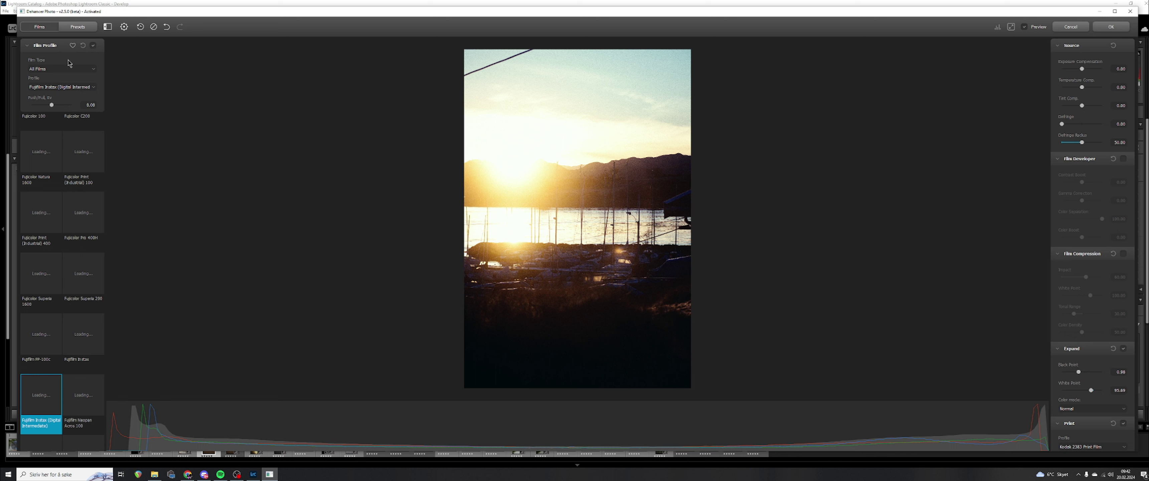
pyautogui.click(65, 71)
pyautogui.click(67, 71)
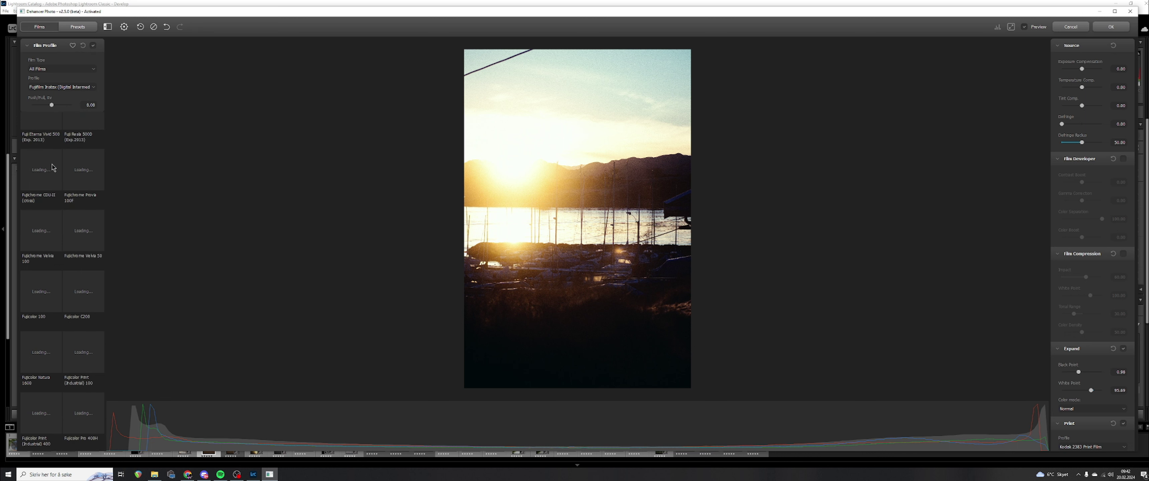
# Preview the Adox and Agfa film profiles on the marina photo, from Adox Color Implosion 100 through Agfa Scala 200x
pyautogui.click(43, 149)
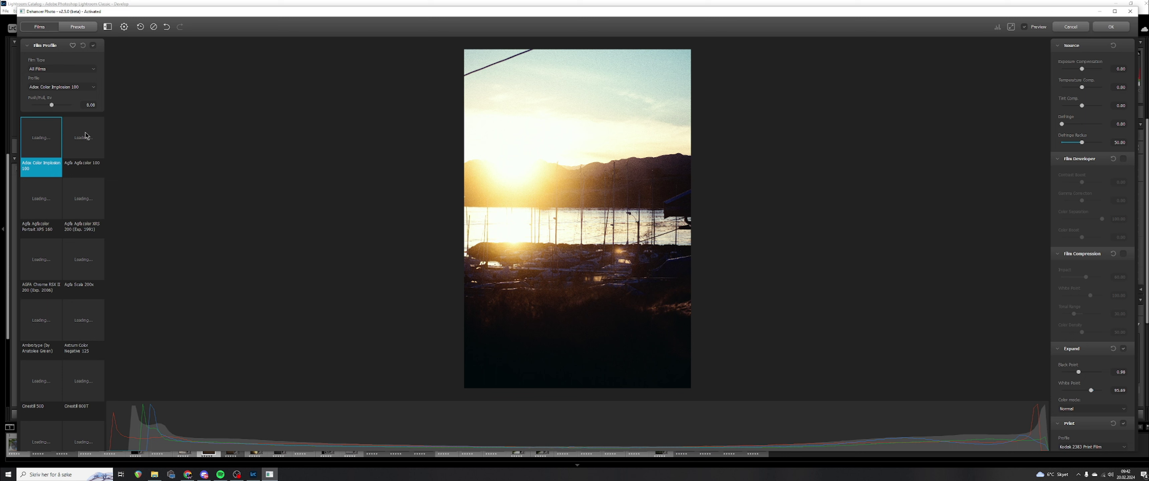
pyautogui.click(85, 154)
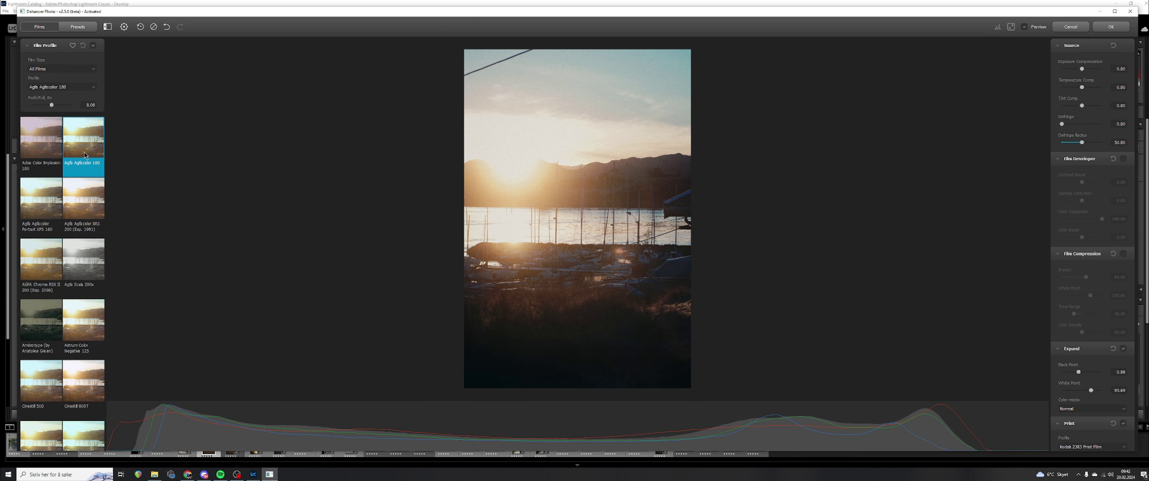
pyautogui.click(49, 197)
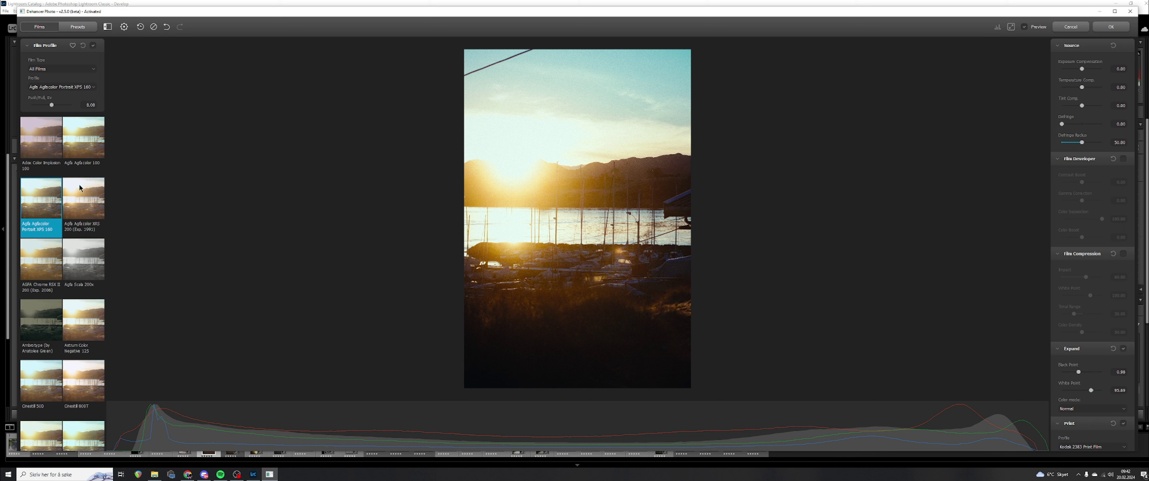
pyautogui.click(75, 190)
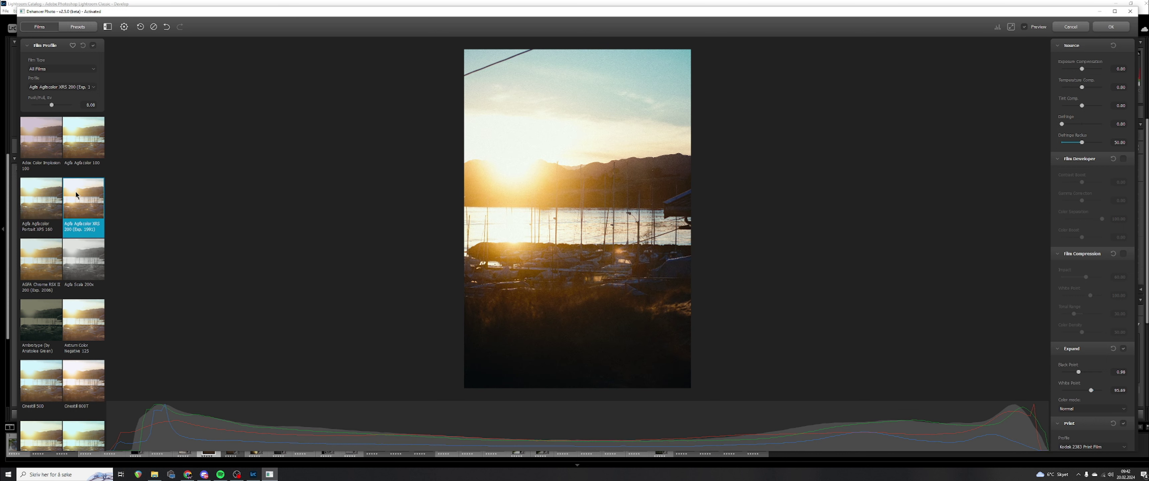
pyautogui.press('Right')
pyautogui.press('Right')
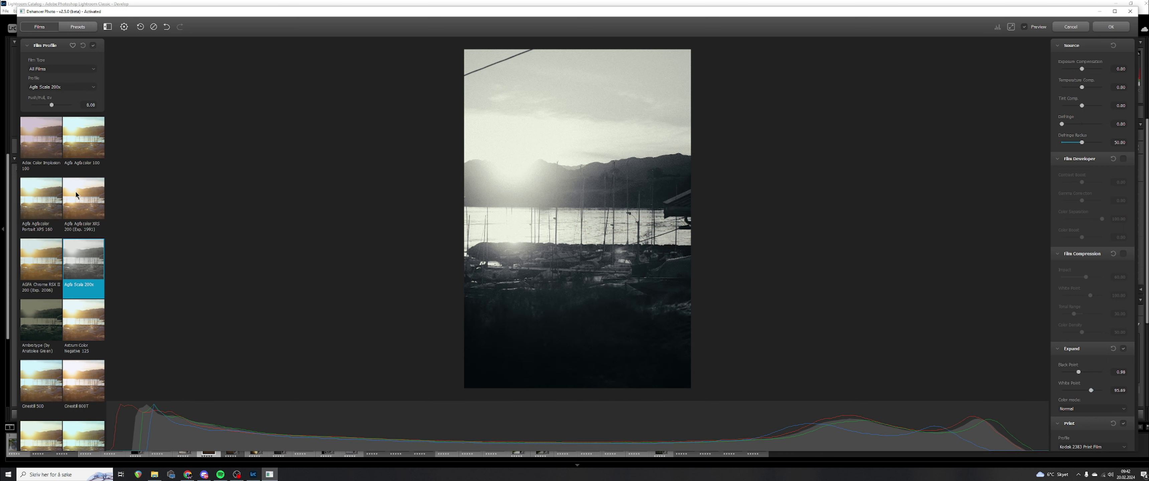
# Preview the Ambrotype, Astrum Color Negative 125 and CineStill film profiles on the marina photo
pyautogui.press('Right')
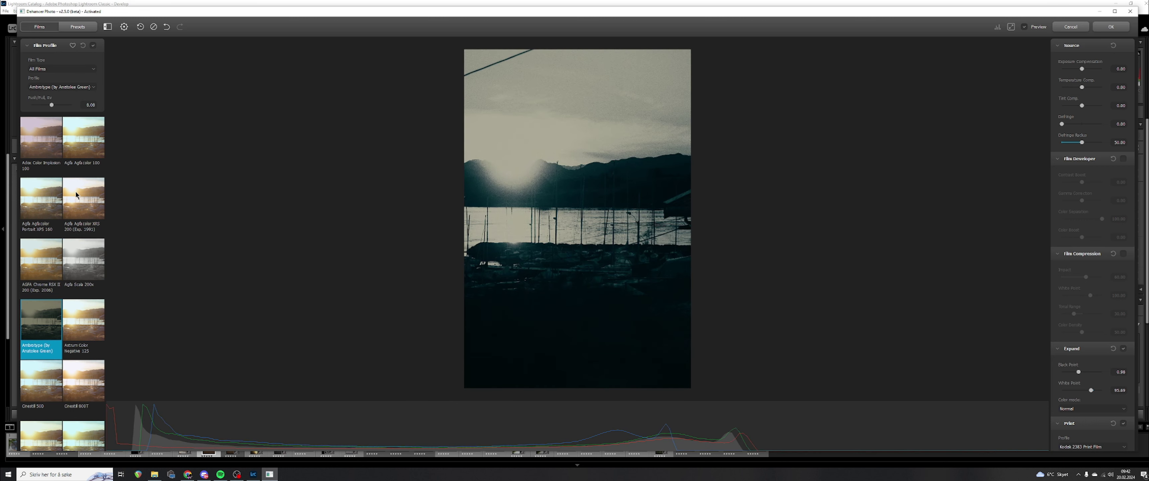
pyautogui.press('Right')
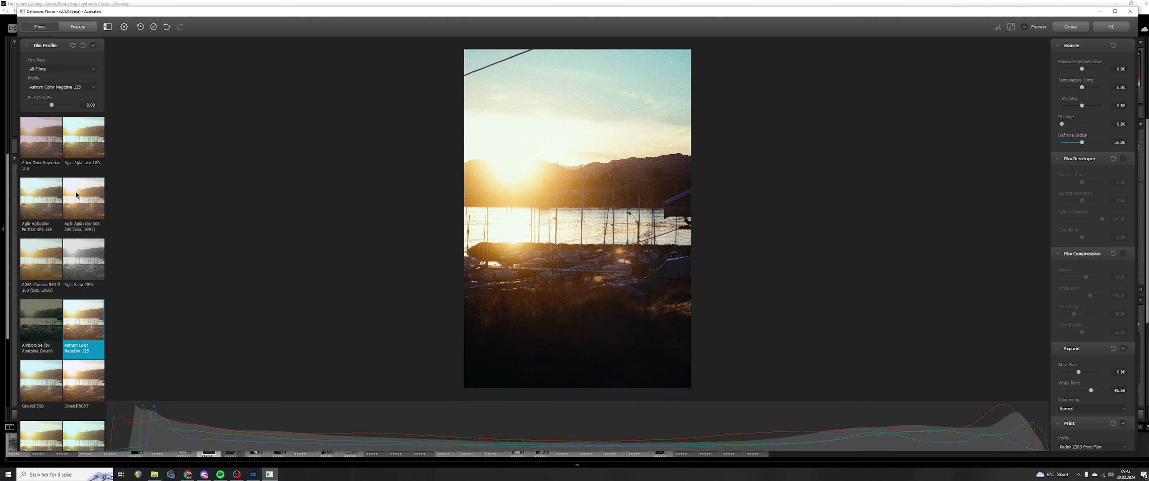
pyautogui.press('Right')
pyautogui.press('Right')
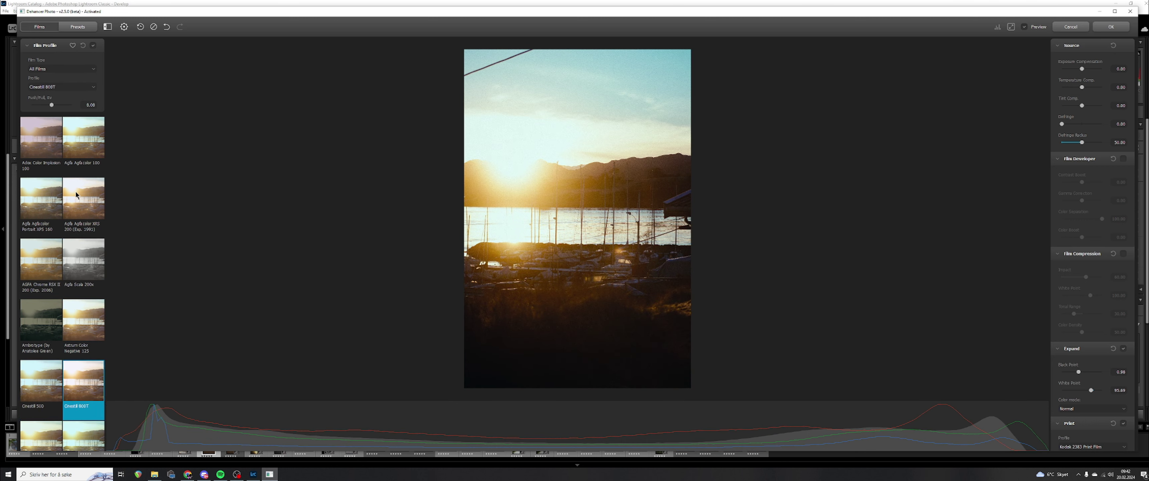
# Preview the film profiles from Fuji Eterna Vivid 500 through Fujichrome Velvia 50 on the marina photo
pyautogui.press('Right')
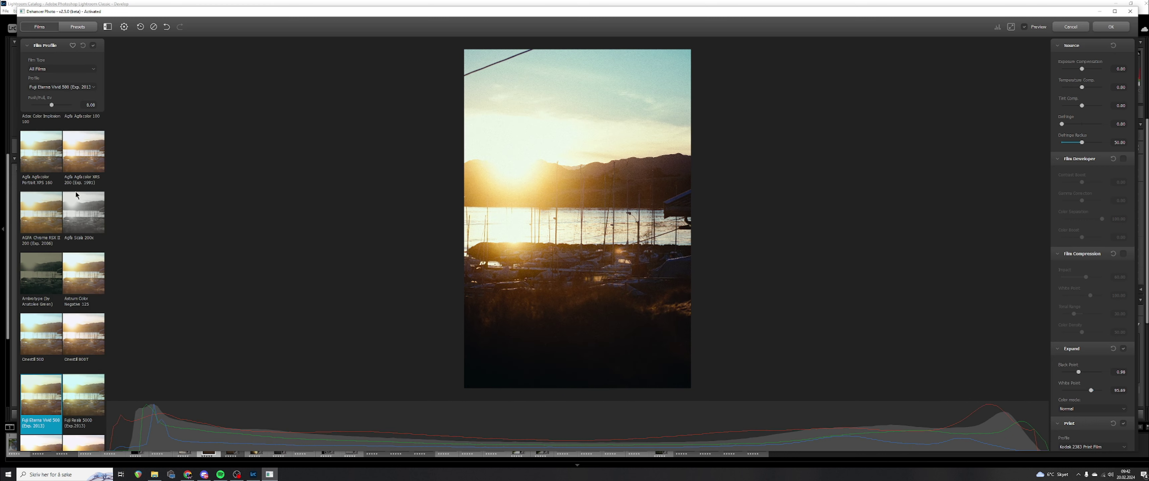
pyautogui.press('Right')
pyautogui.press('Right')
pyautogui.press('Right')
pyautogui.press('Right')
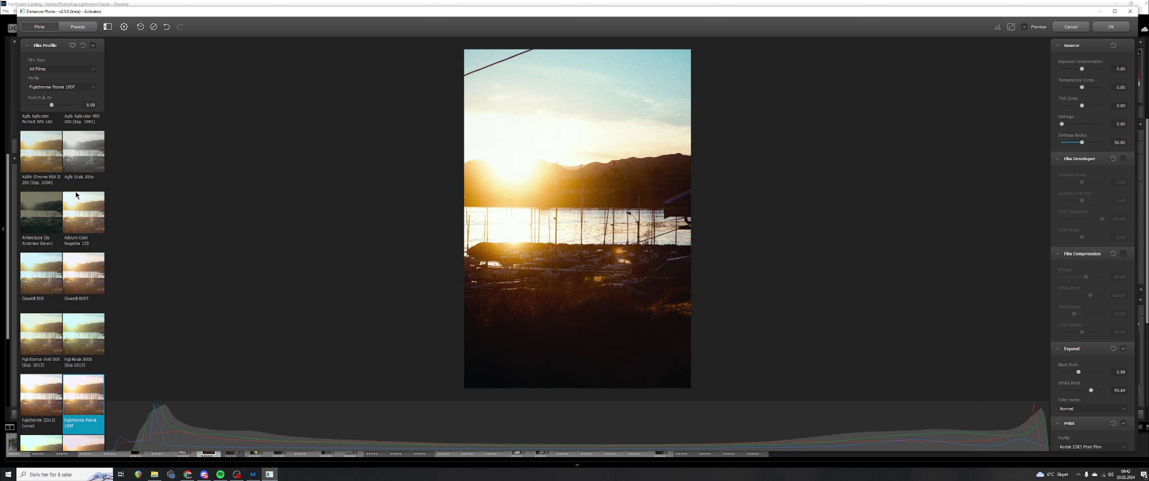
pyautogui.press('Right')
pyautogui.press('Right')
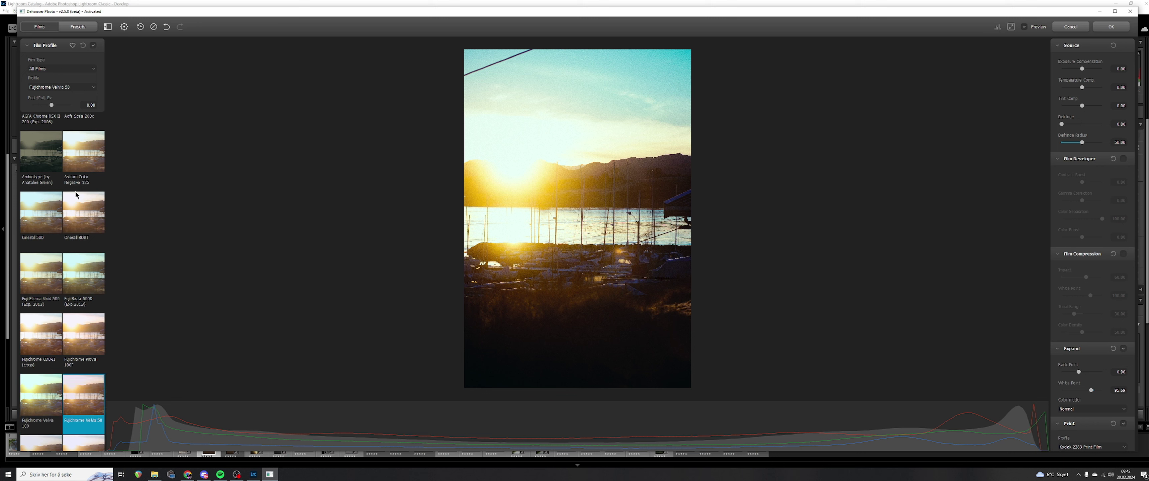
# Compare the Fujicolor film profiles on the marina photo, going through to Fujicolor Superia 200
pyautogui.press('Right')
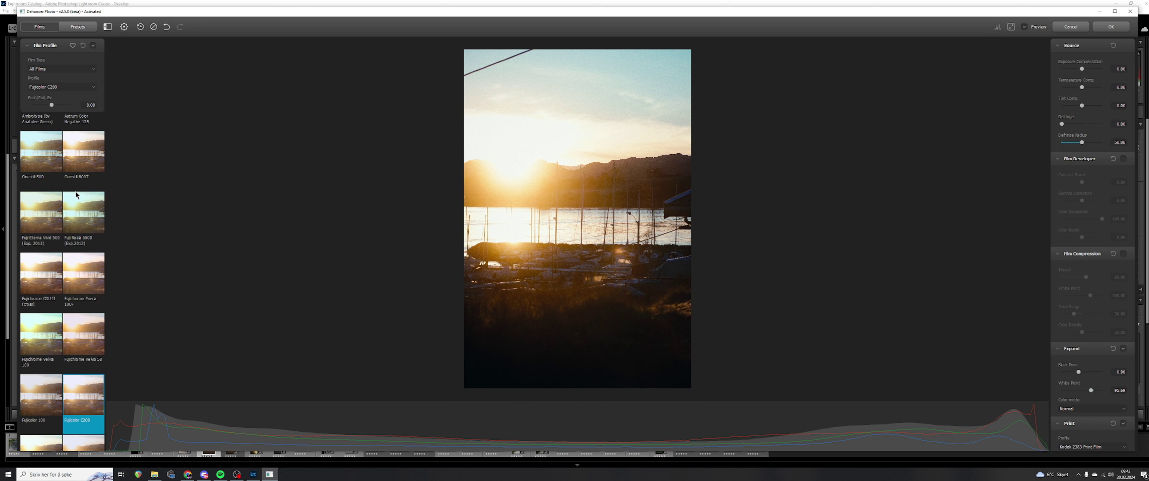
pyautogui.press('Right')
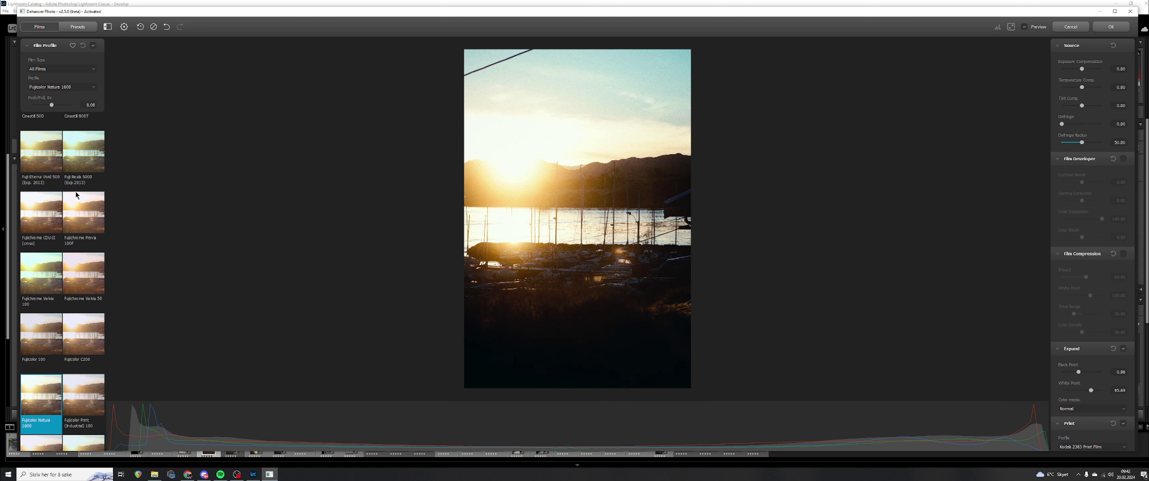
pyautogui.press('Right')
pyautogui.press('Right')
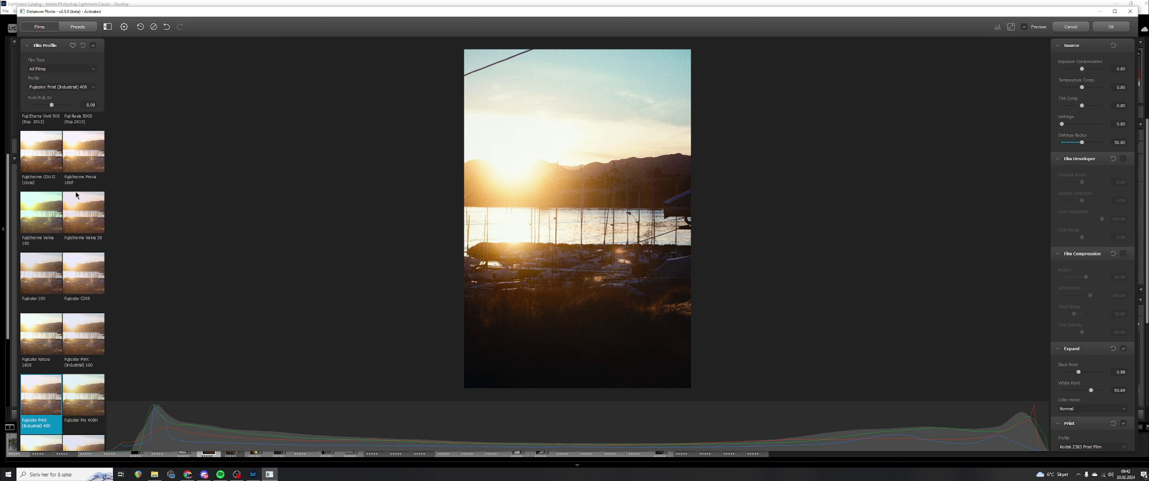
pyautogui.press('Right')
pyautogui.press('Right')
pyautogui.press('Right')
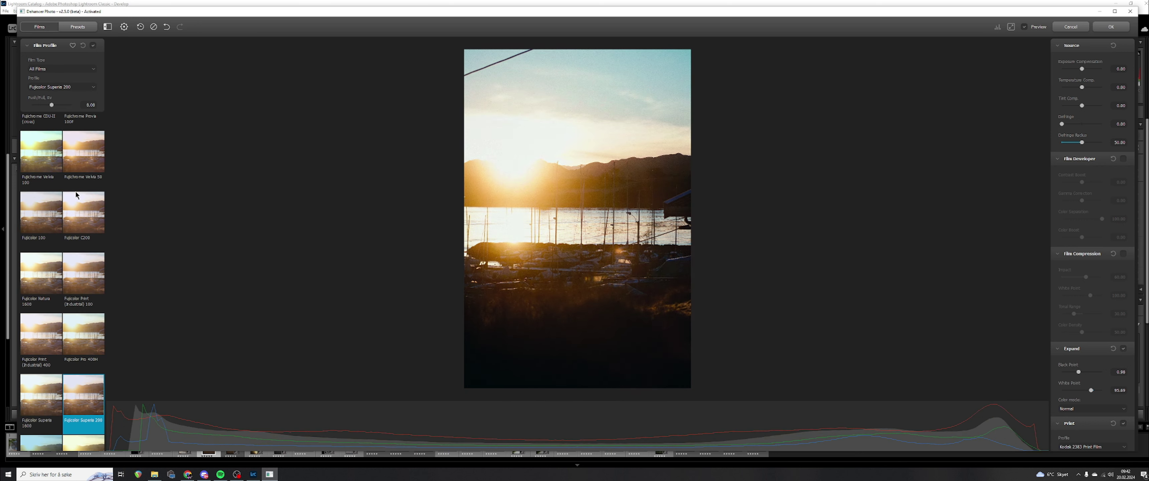
# Apply the Fujifilm FP-100c profile to the marina photo and raise its push/pull to about 0.23 EV
pyautogui.press('Right')
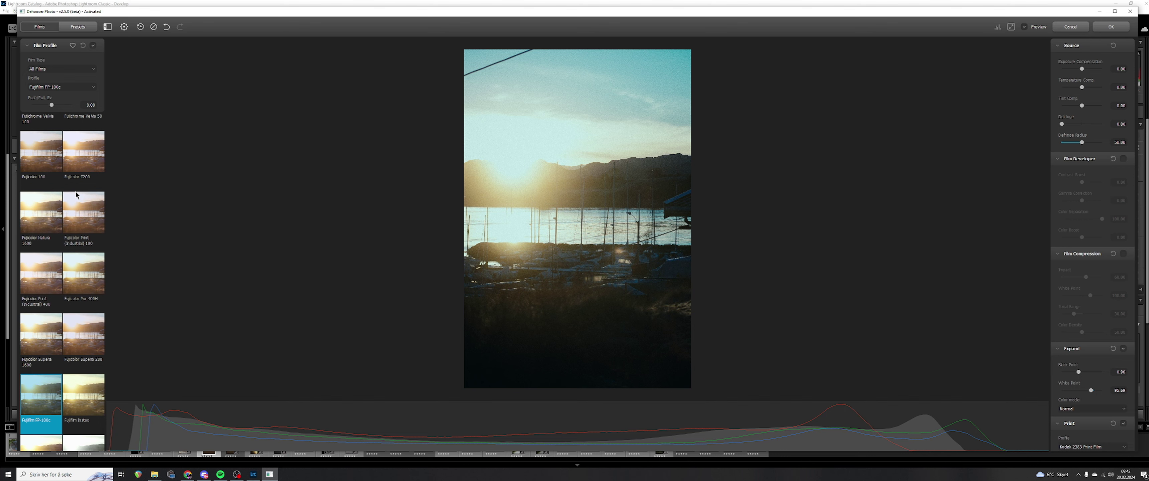
pyautogui.click(597, 203)
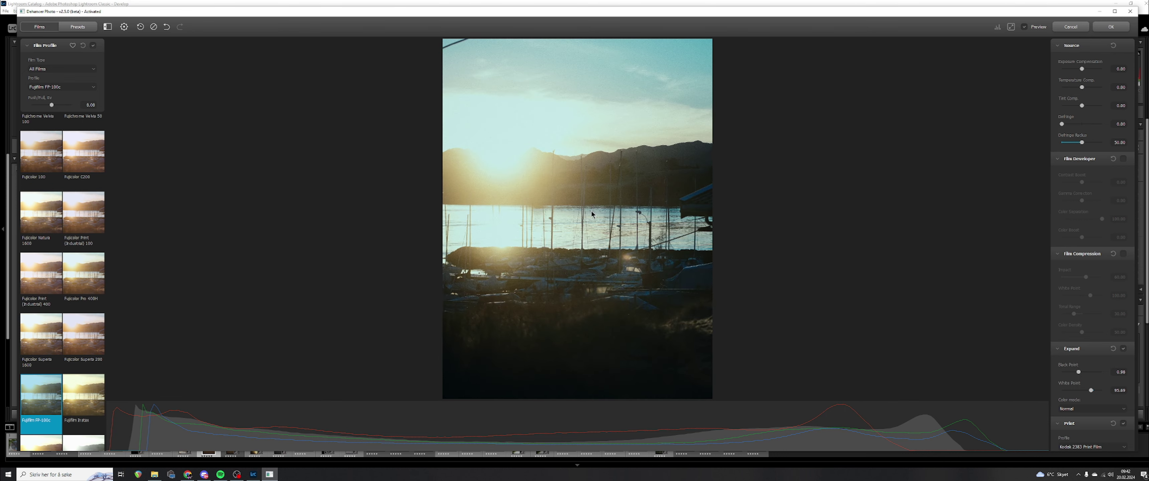
pyautogui.moveTo(581, 258); pyautogui.dragTo(524, 233)
pyautogui.click(524, 234)
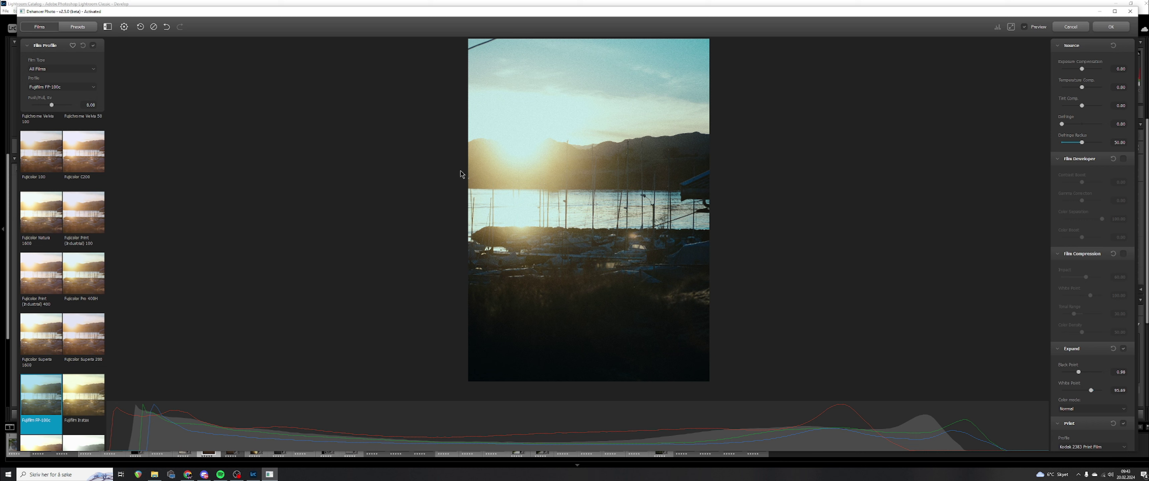
pyautogui.moveTo(52, 105)
pyautogui.mouseDown()
pyautogui.moveTo(28, 109)
pyautogui.moveTo(72, 108)
pyautogui.moveTo(54, 109)
pyautogui.mouseUp()
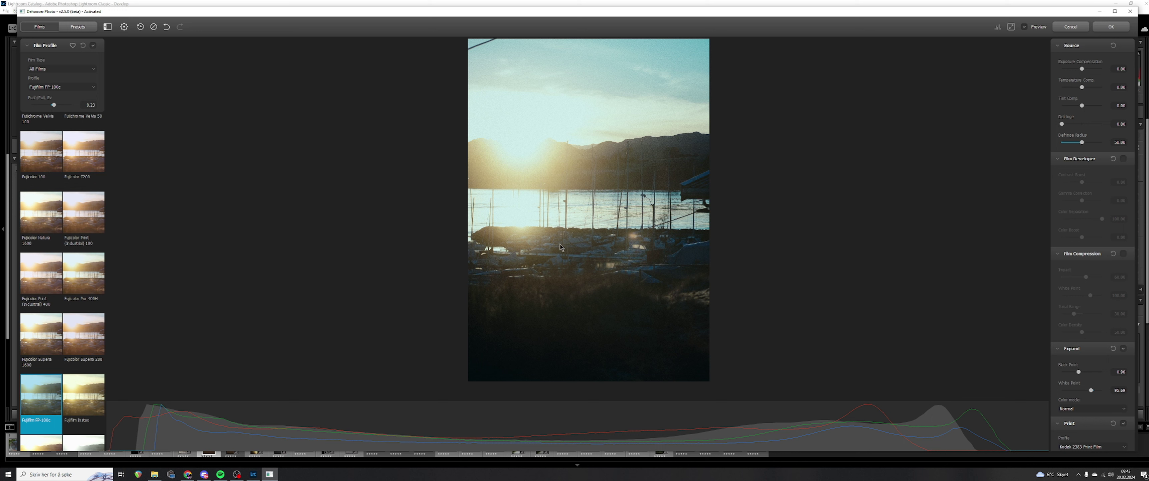
# Try the Fujifilm Instax, Neopan Acros 100, Ilford XP2 Super 400 and Kodak Color Plus 200 profiles on the marina photo
pyautogui.scroll(-1, 91, 378)
pyautogui.click(85, 364)
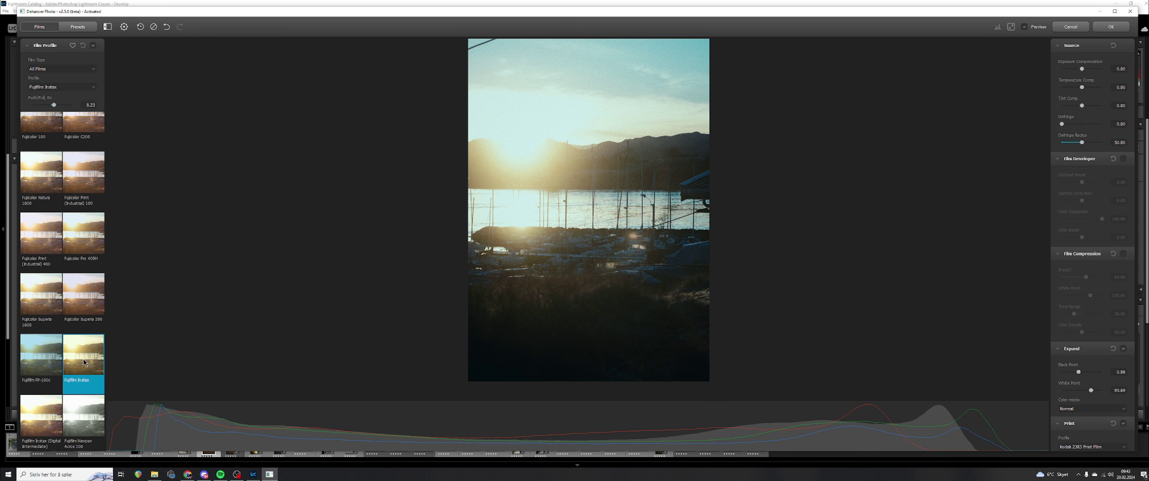
pyautogui.click(89, 404)
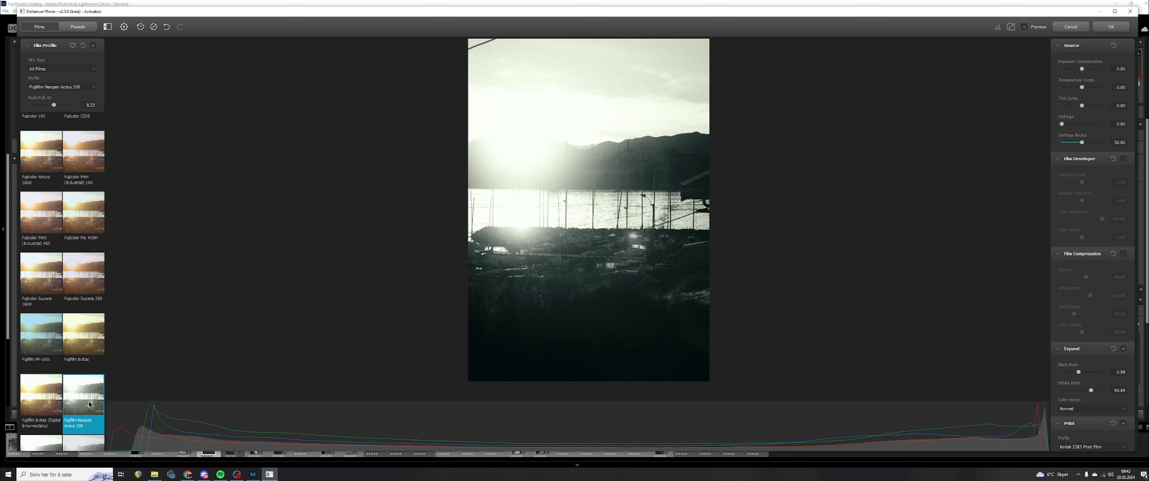
pyautogui.scroll(-1, 89, 404)
pyautogui.click(89, 405)
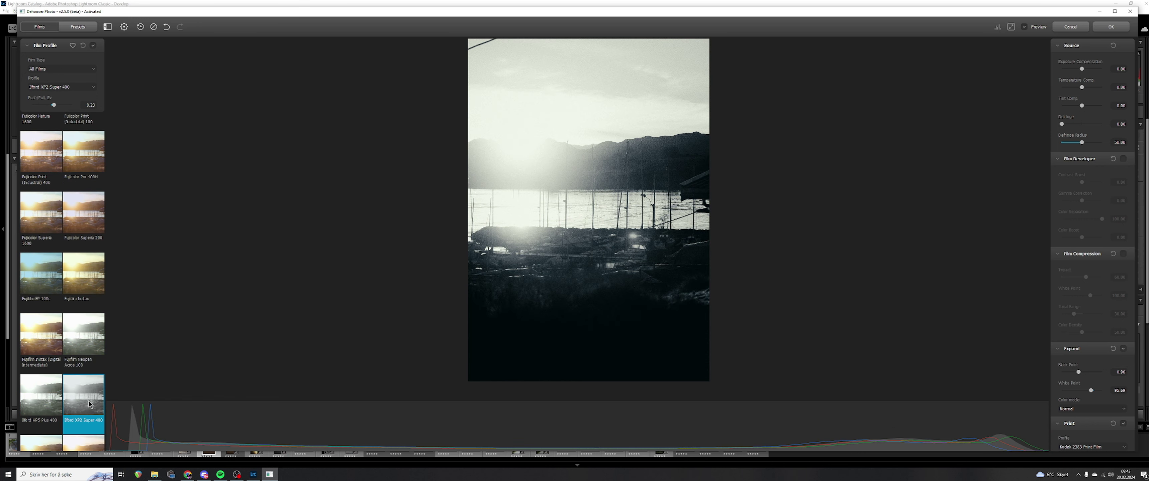
pyautogui.press('Right')
pyautogui.click(89, 405)
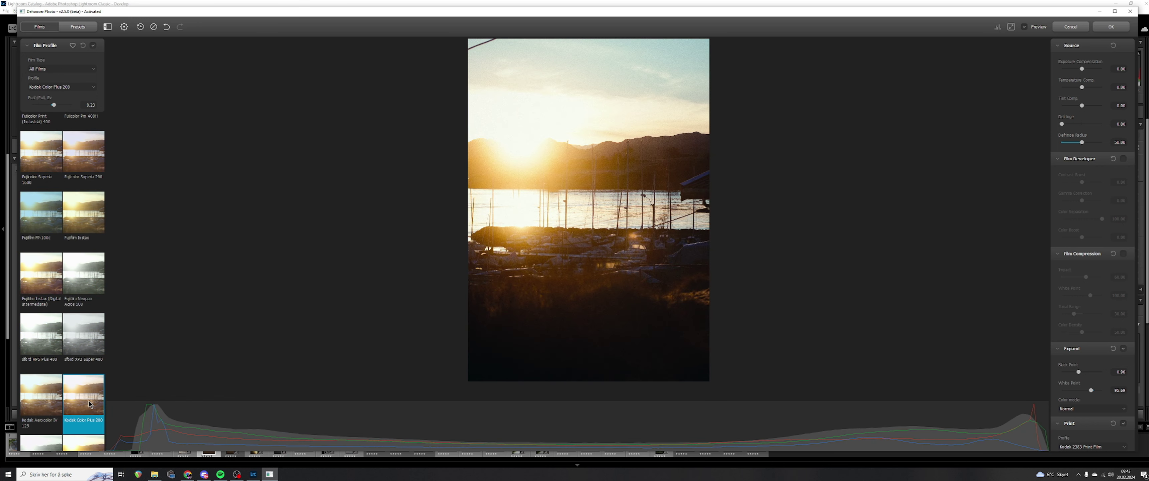
# Preview the Kodak film profiles from Ektachrome E100 (2017) through Gold 200 on the marina photo
pyautogui.press('Right')
pyautogui.click(89, 405)
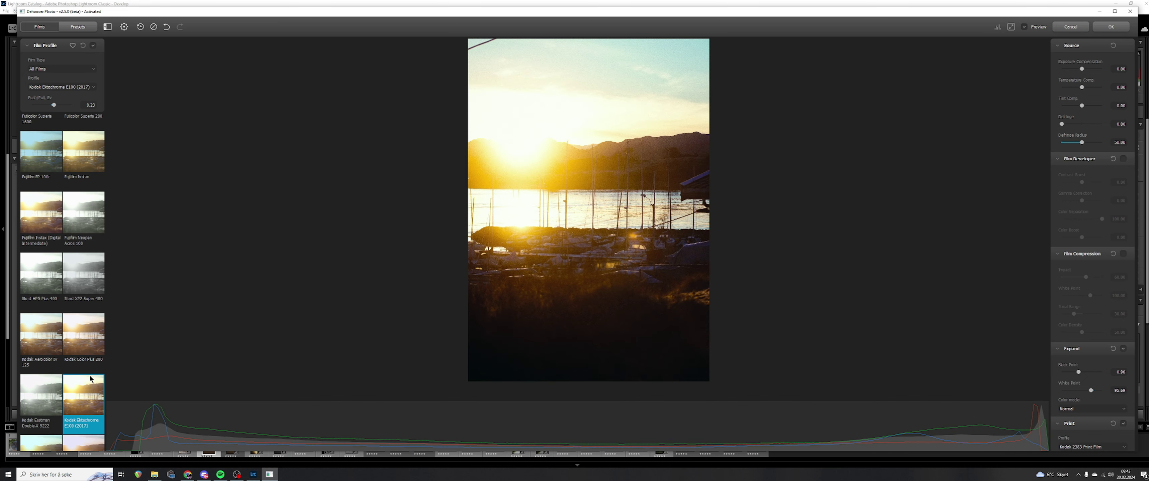
pyautogui.press('Right')
pyautogui.click(90, 379)
pyautogui.press('Right')
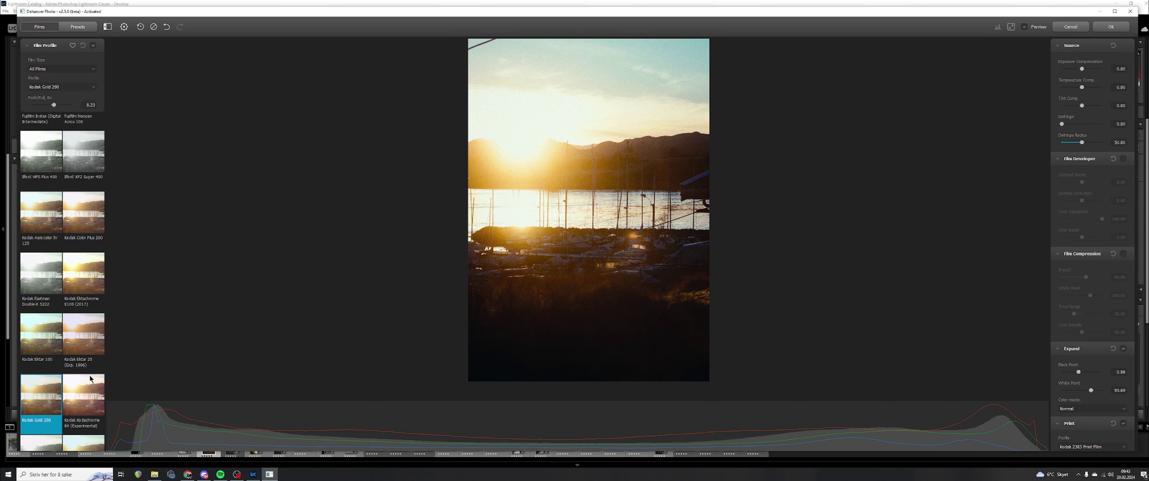
# Try the Kodak profiles through Portra 160 and Portra 160VC on the marina photo, inspect it up close and discard the edit
pyautogui.click(90, 379)
pyautogui.press('Right')
pyautogui.click(90, 379)
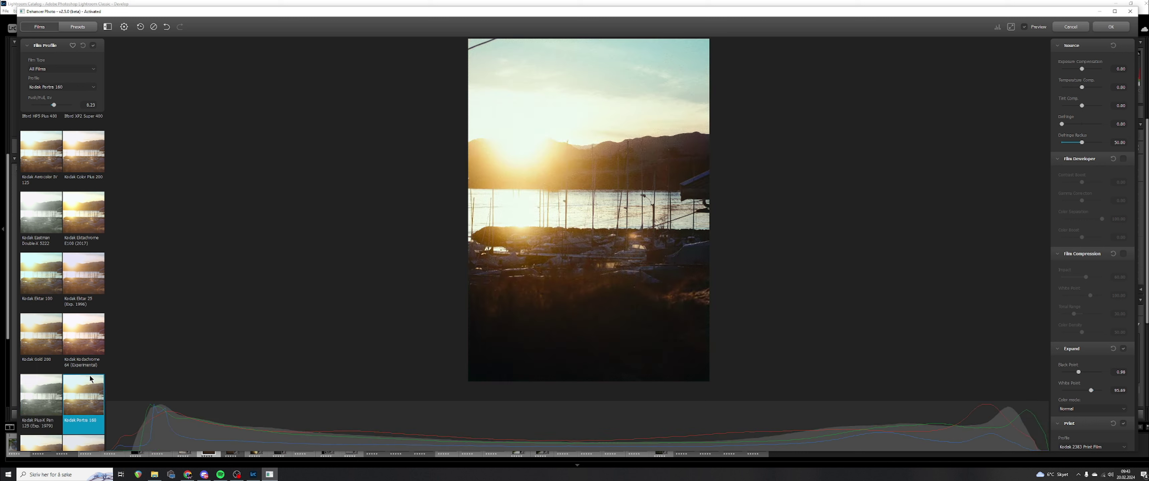
pyautogui.press('Right')
pyautogui.click(91, 379)
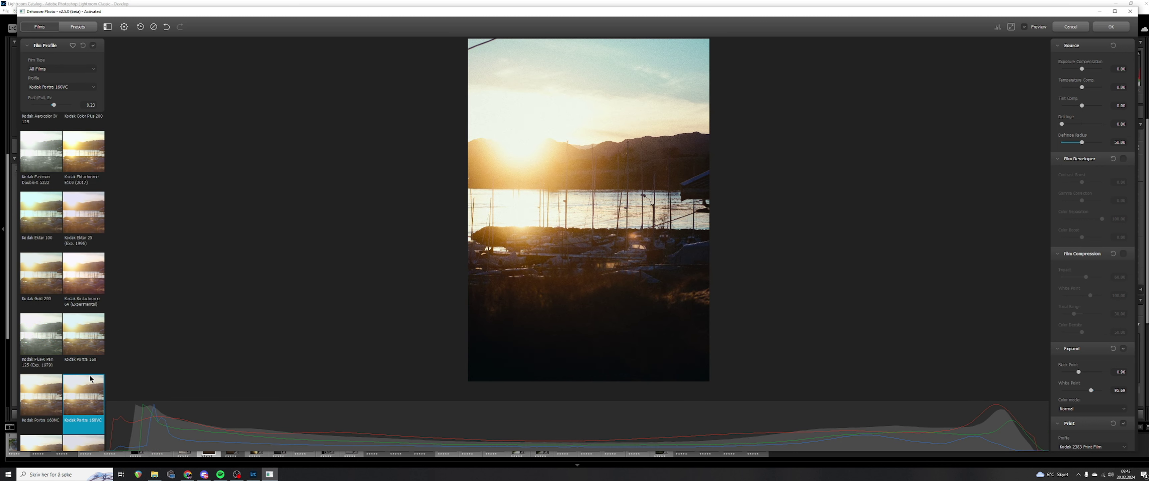
pyautogui.scroll(5, 557, 192)
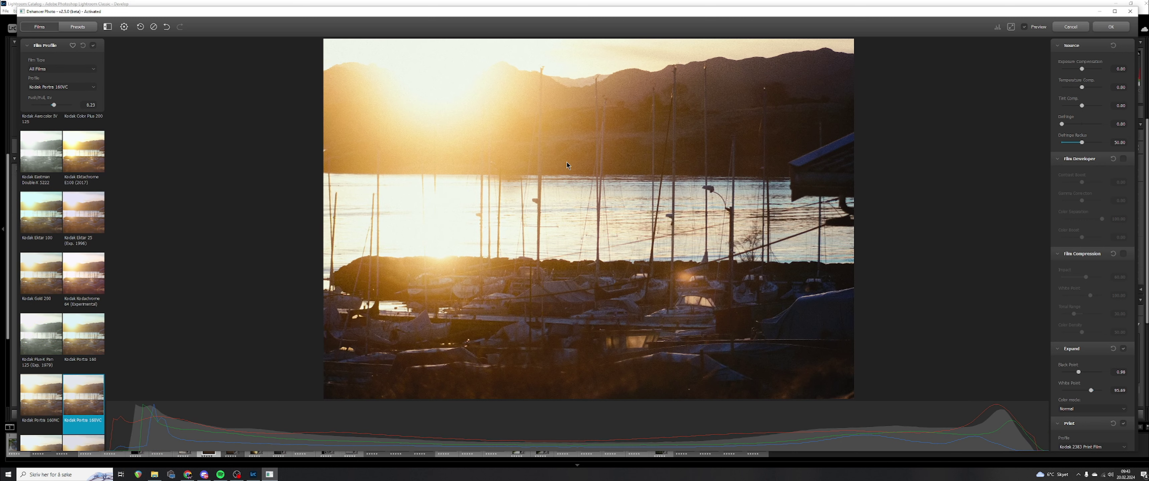
pyautogui.scroll(-5, 539, 201)
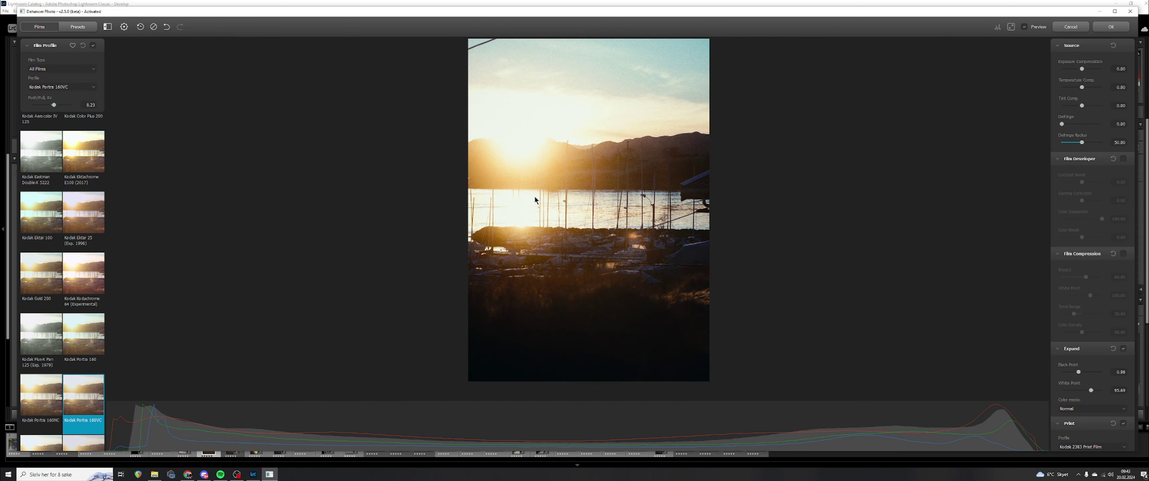
pyautogui.click(1070, 27)
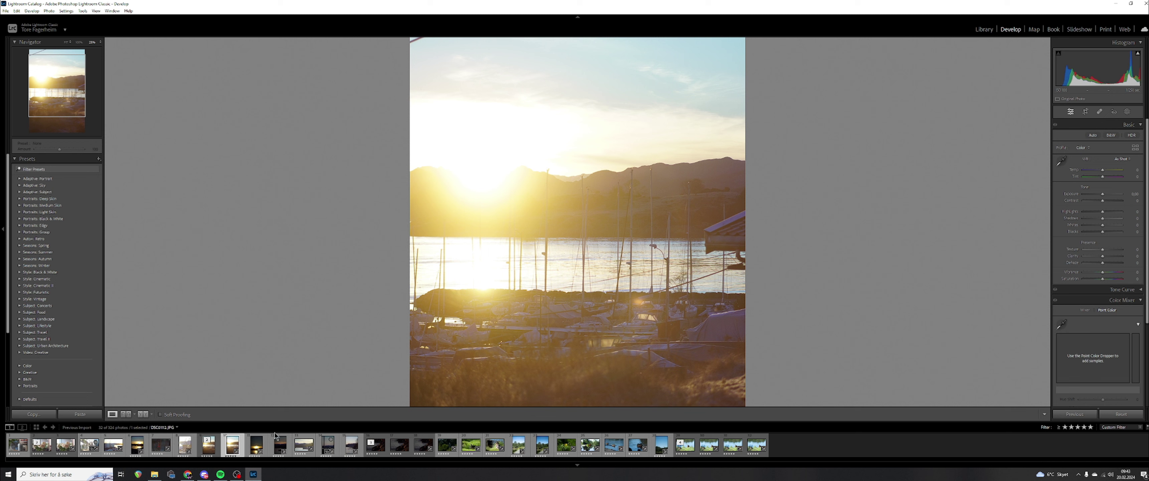
# Select the photo of the boat in front of the mountains and open it in Dehancer for editing
pyautogui.click(257, 448)
pyautogui.click(285, 449)
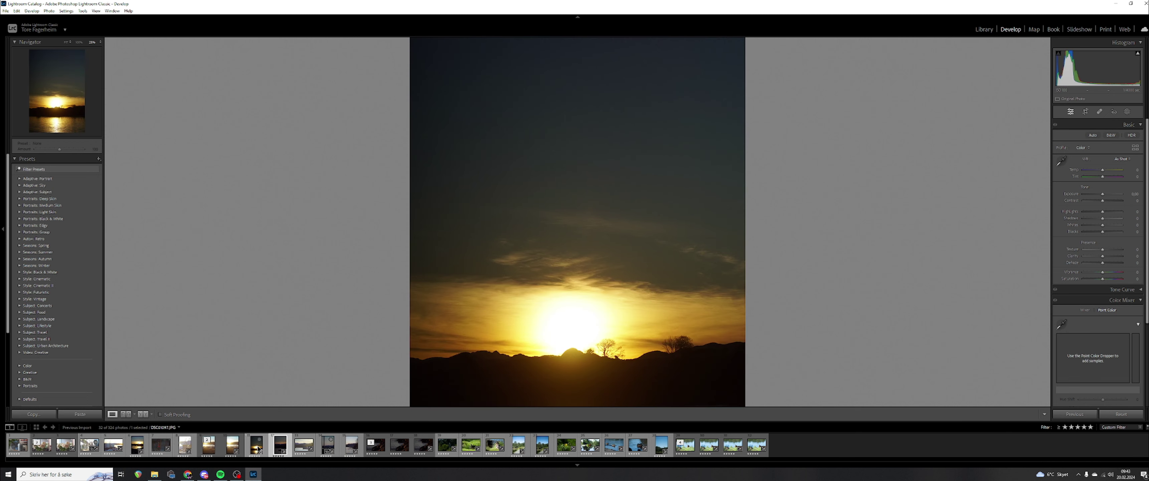
pyautogui.press('Right')
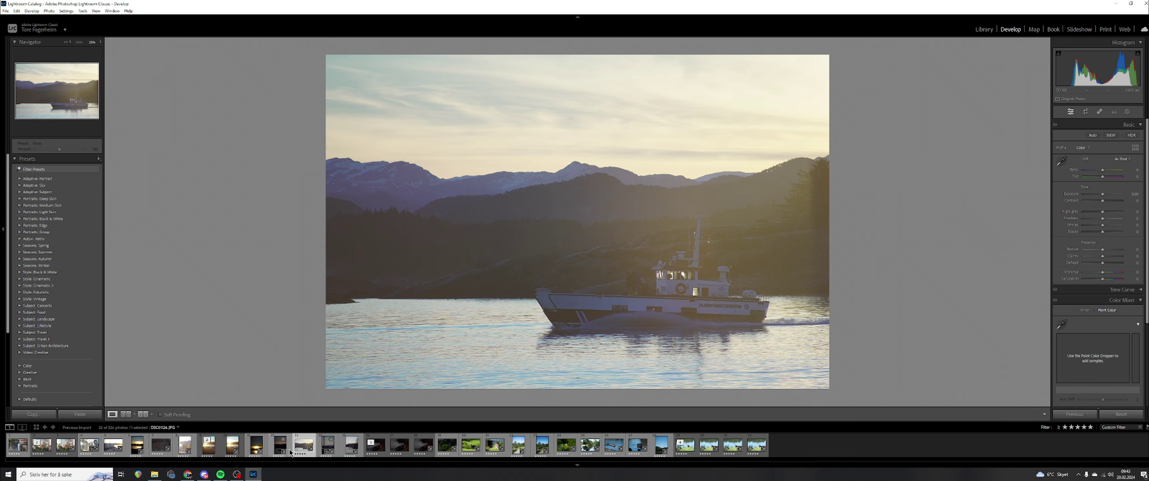
pyautogui.click(288, 452)
pyautogui.click(300, 452)
pyautogui.rightClick(300, 452)
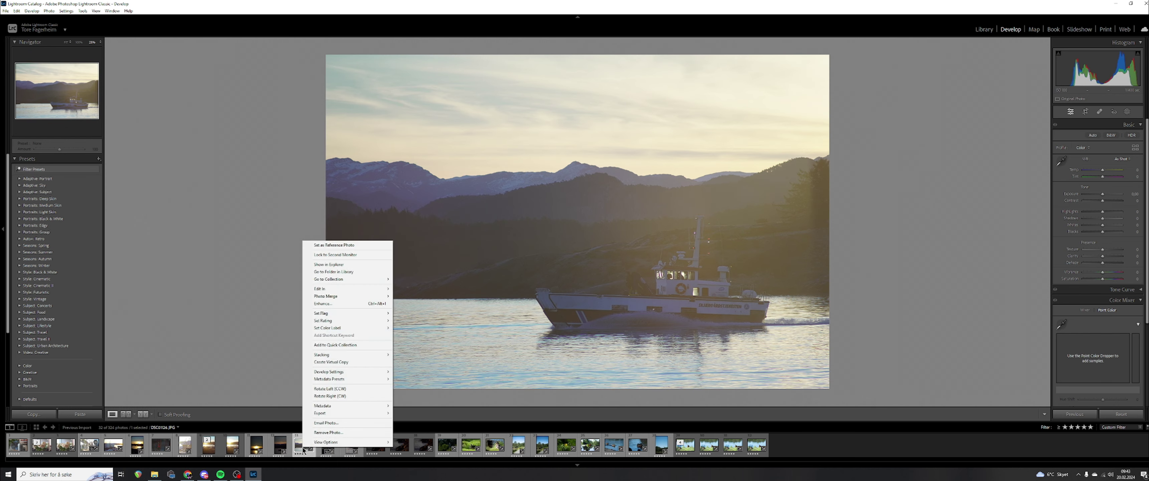
pyautogui.moveTo(353, 287)
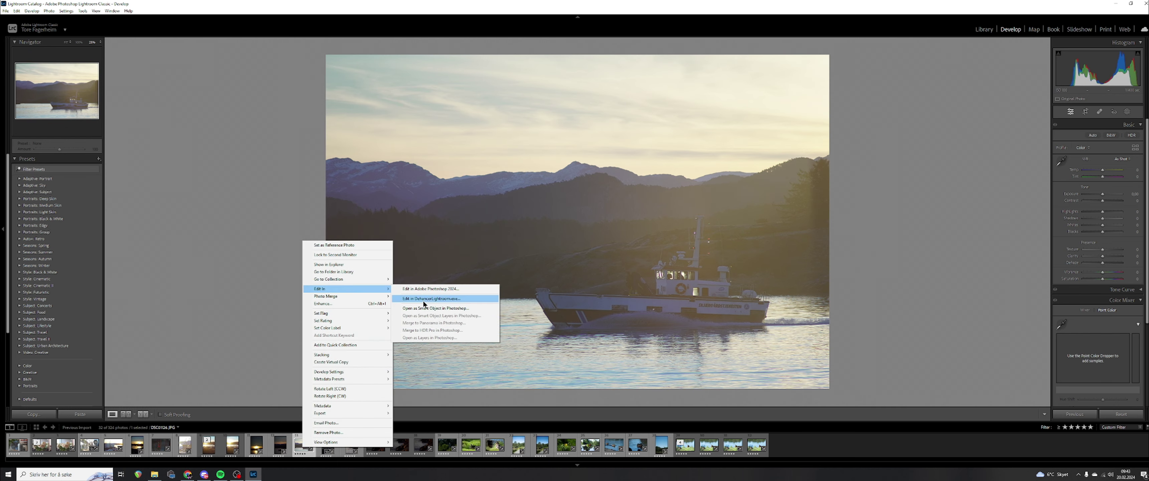
pyautogui.click(423, 300)
pyautogui.click(593, 286)
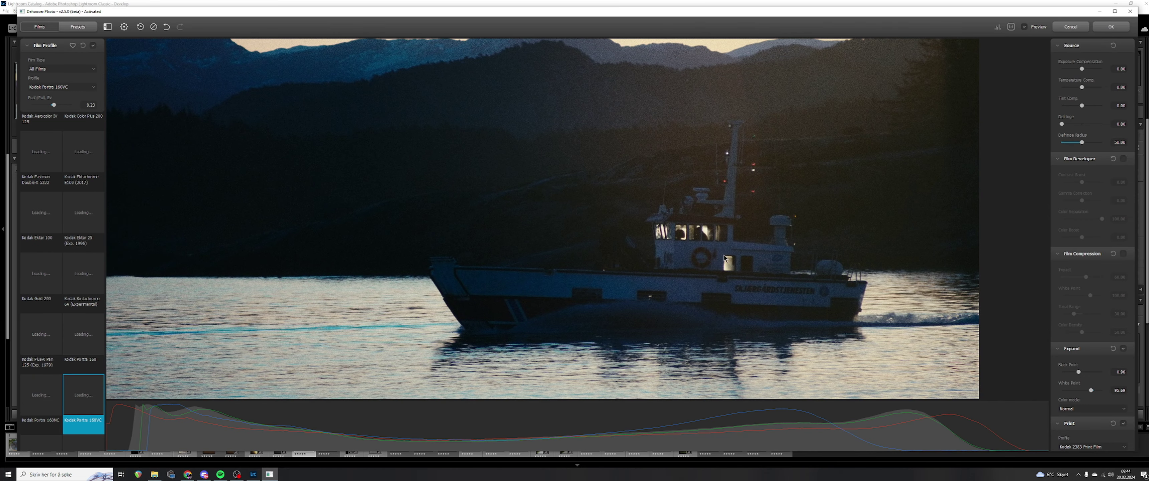
# Inspect the boat photo, switch from film profiles to the Dehancer Team presets and apply the Original preset
pyautogui.scroll(-3, 560, 215)
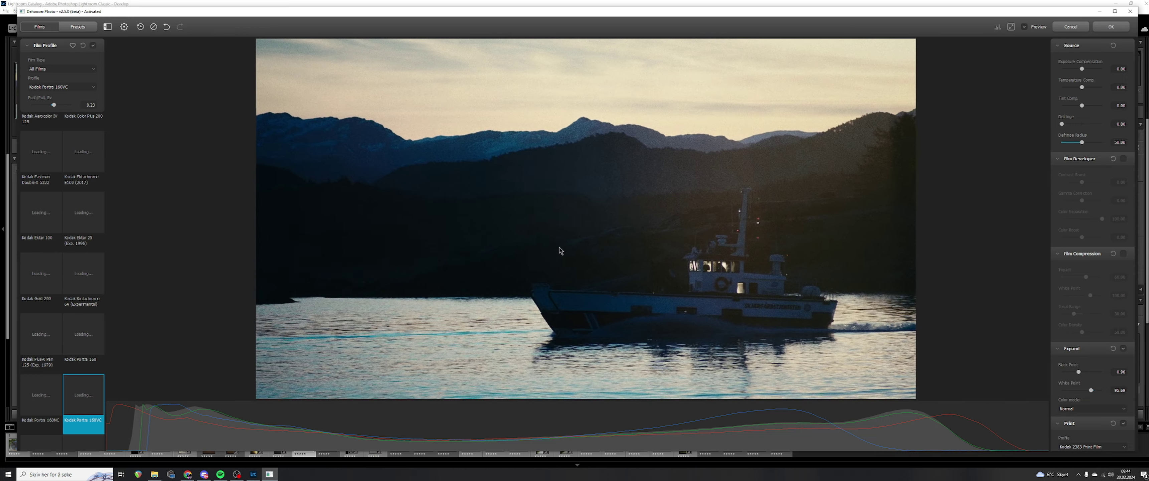
pyautogui.scroll(-2, 561, 251)
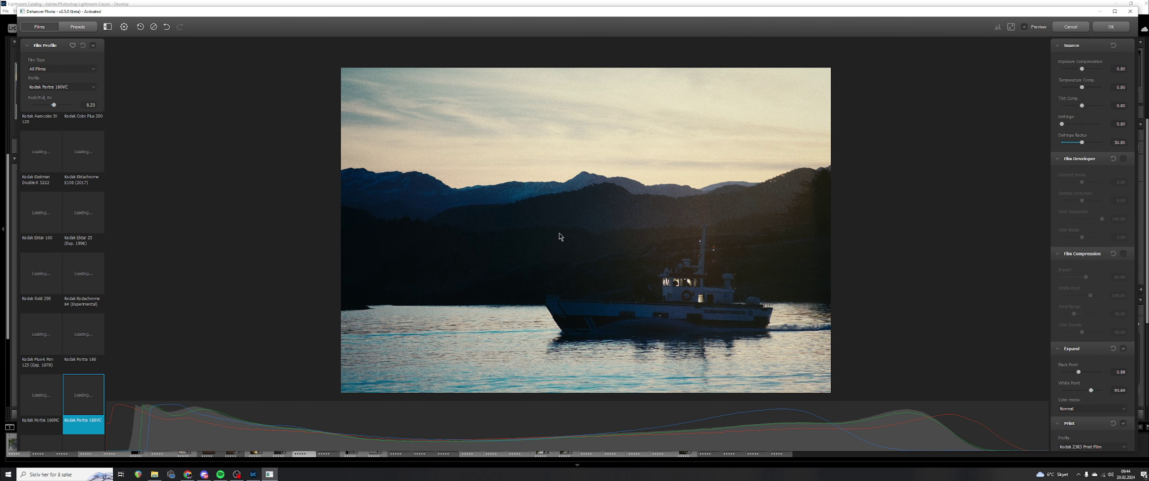
pyautogui.scroll(5, 51, 217)
pyautogui.scroll(5, 51, 217)
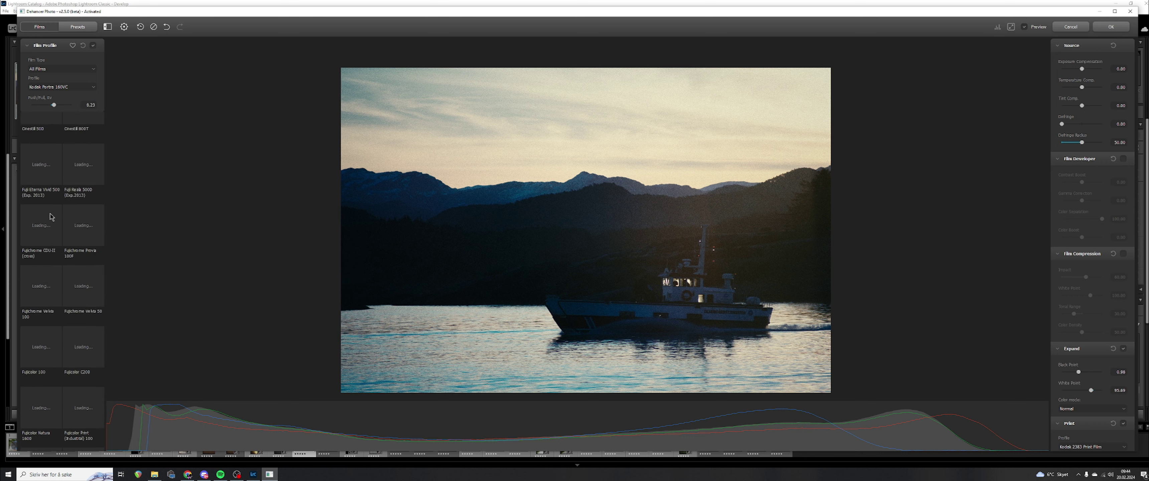
pyautogui.click(79, 28)
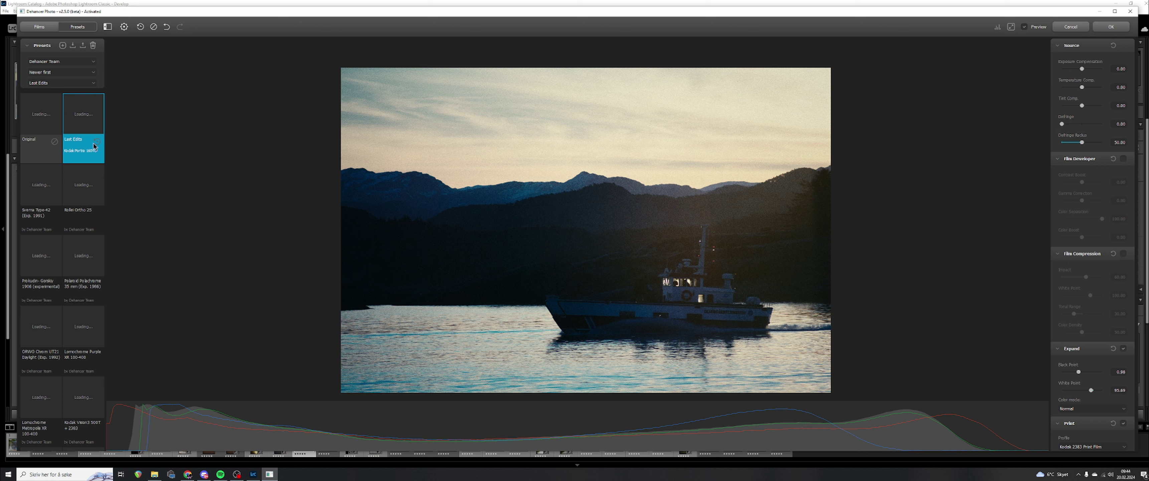
pyautogui.click(37, 126)
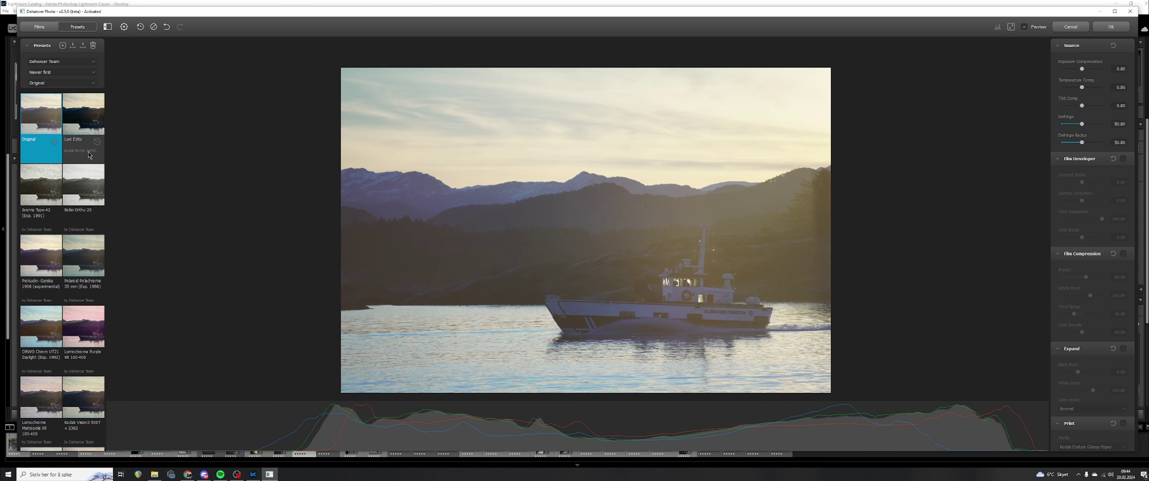
# Preview the Svema Type-42, Polaroid Polachrome 35 mm, Prokudin-Gorsky 1906 and Lomochrome Purple XR 100-400 presets on the boat photo
pyautogui.click(36, 191)
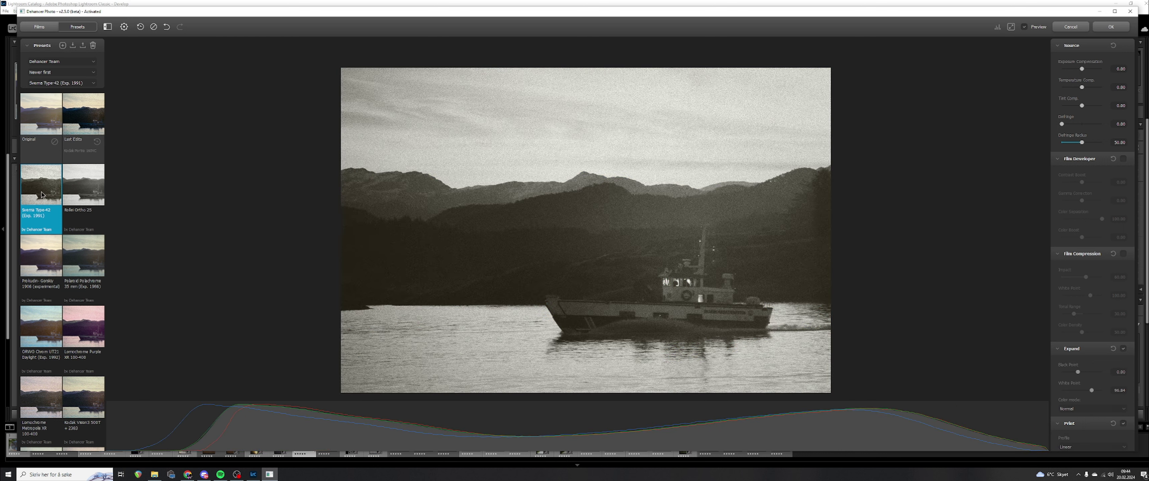
pyautogui.click(81, 253)
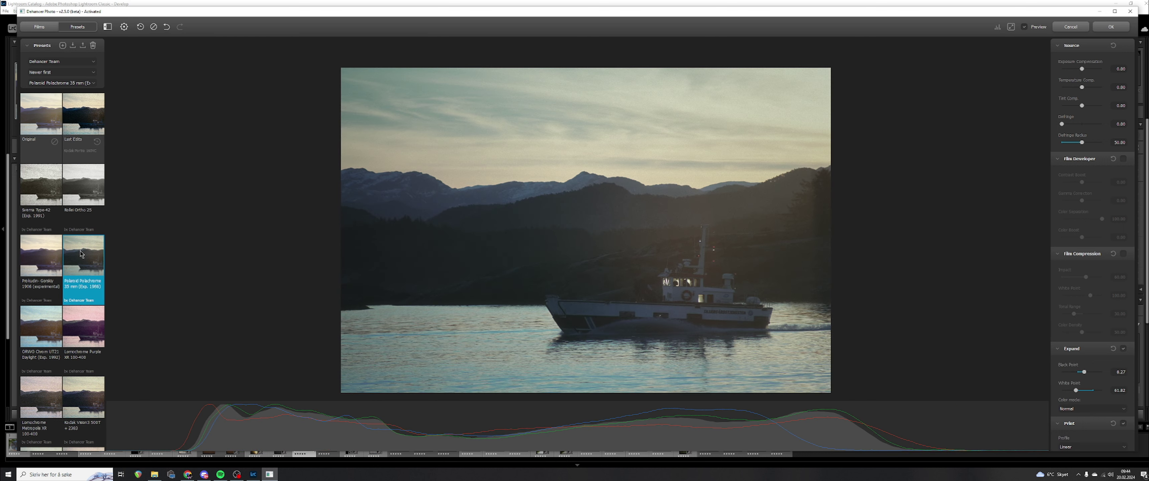
pyautogui.click(53, 258)
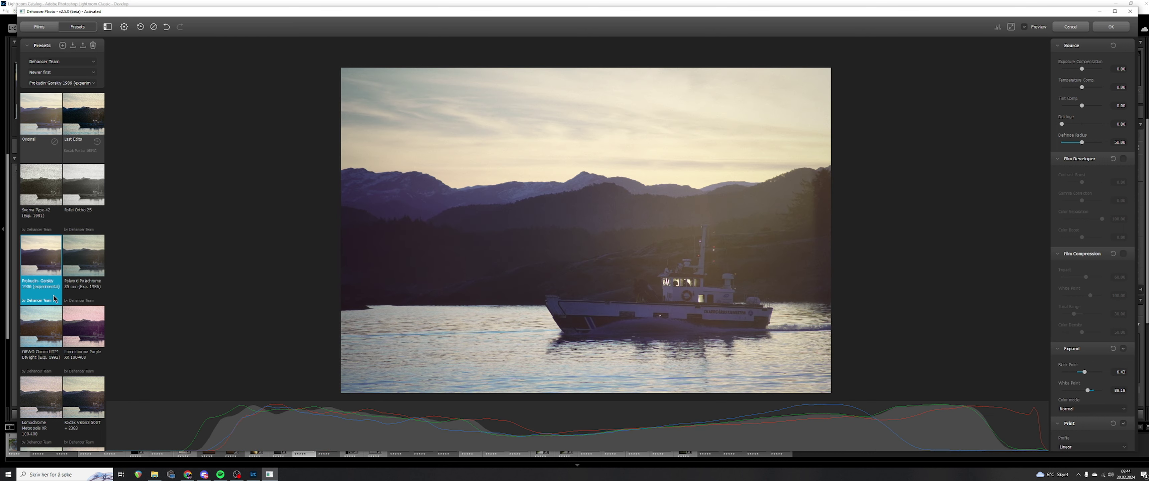
pyautogui.click(83, 346)
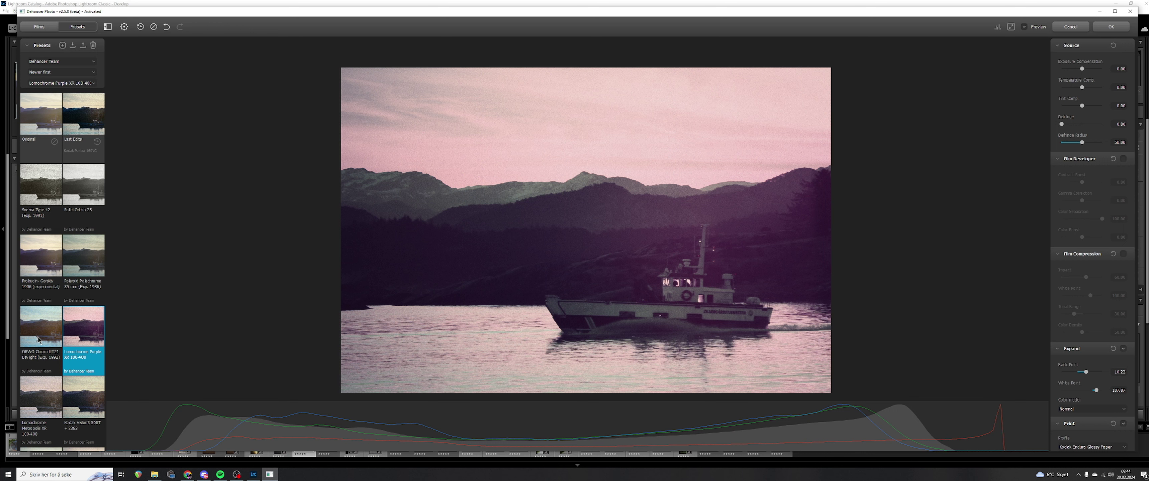
# Apply the ORWO Chrom UT21 Daylight preset to the boat photo and examine the boat up close
pyautogui.click(39, 339)
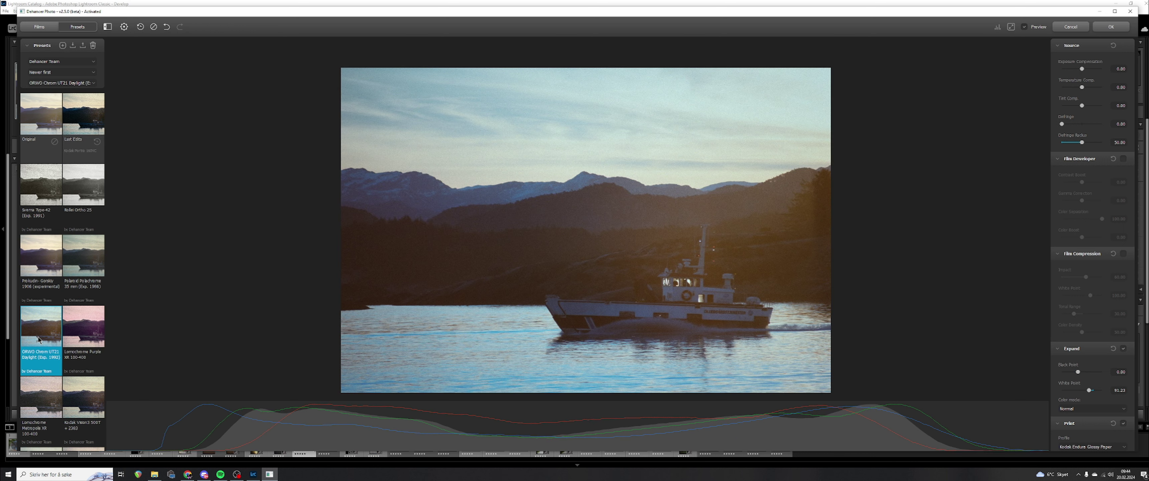
pyautogui.scroll(-1, 45, 339)
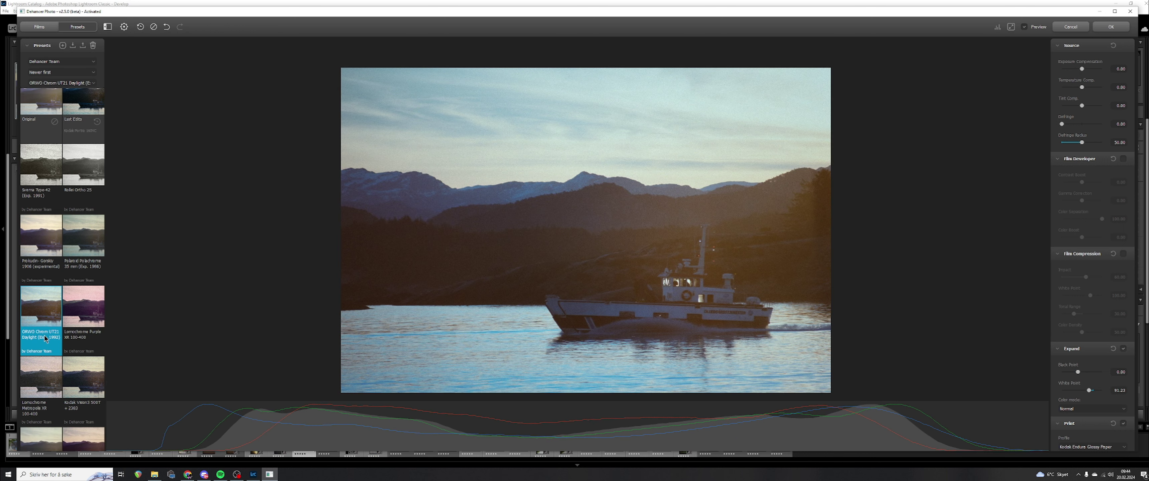
pyautogui.scroll(-3, 45, 338)
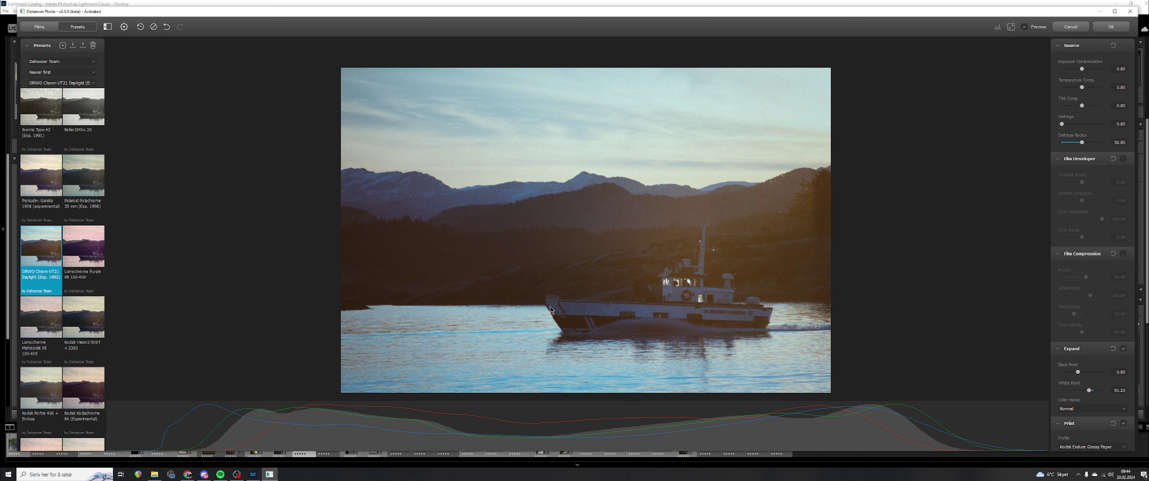
pyautogui.scroll(5, 736, 288)
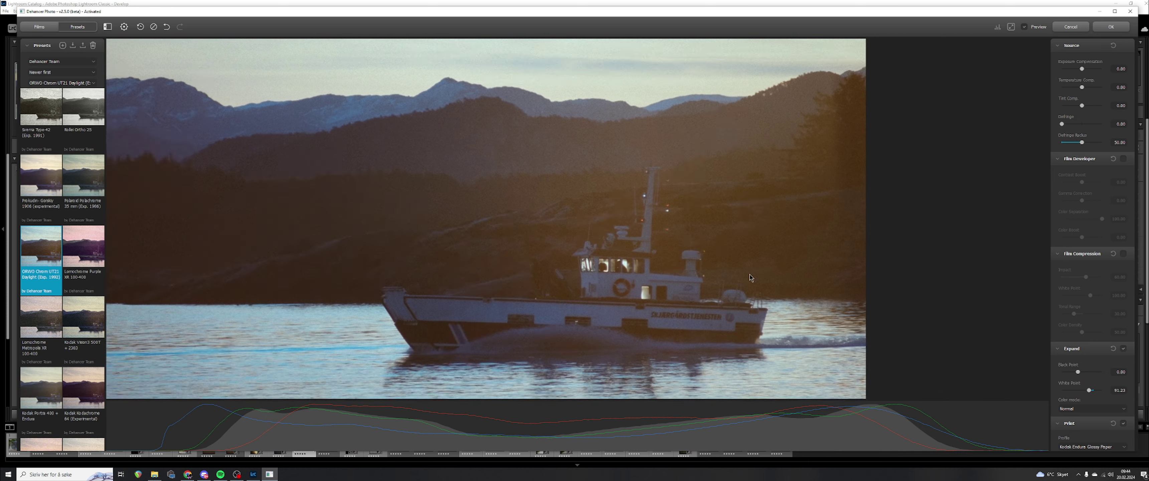
pyautogui.scroll(-5, 658, 233)
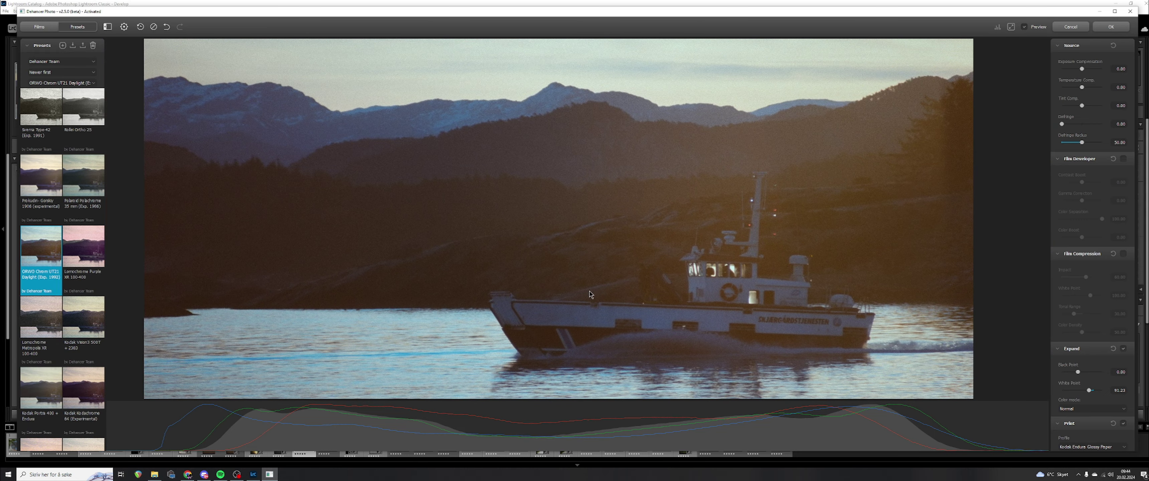
pyautogui.scroll(-1, 596, 266)
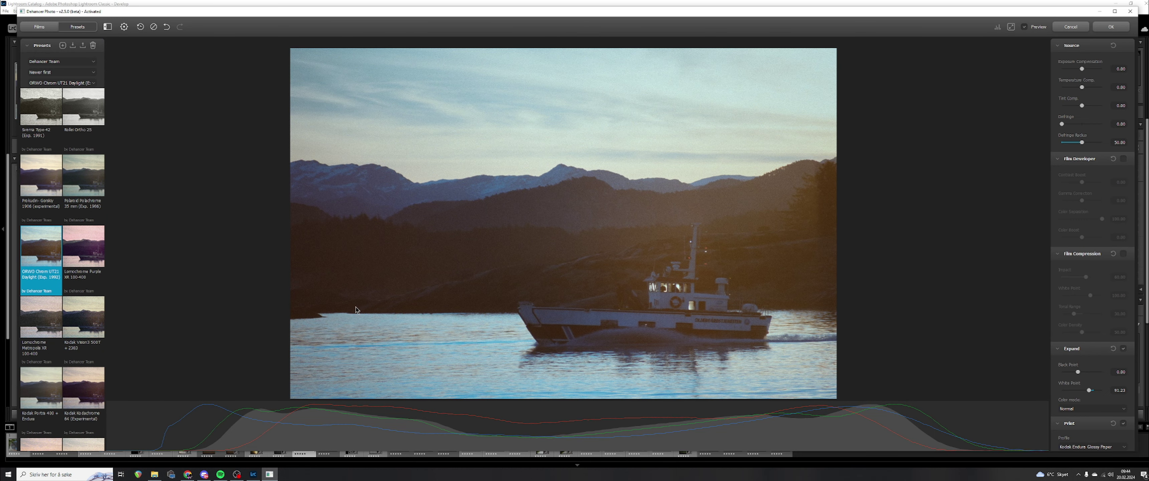
# Try the Lomochrome Metropolis XR 100-400, Kodak Vision3 500T + 2383 and Kodak Portra 400 + Endura presets on the boat photo
pyautogui.click(28, 329)
pyautogui.click(82, 326)
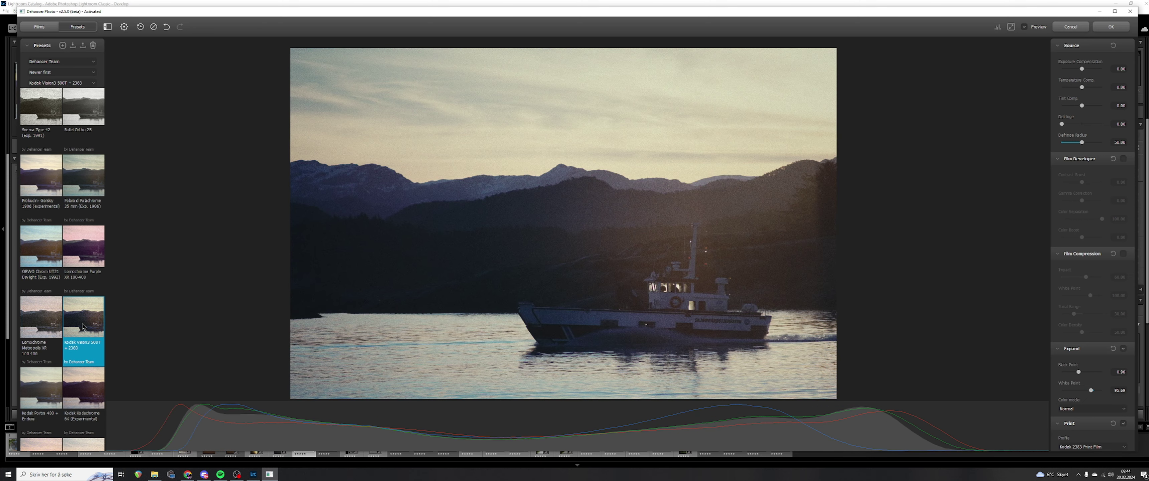
pyautogui.scroll(-2, 67, 313)
pyautogui.click(31, 334)
pyautogui.scroll(-3, 38, 330)
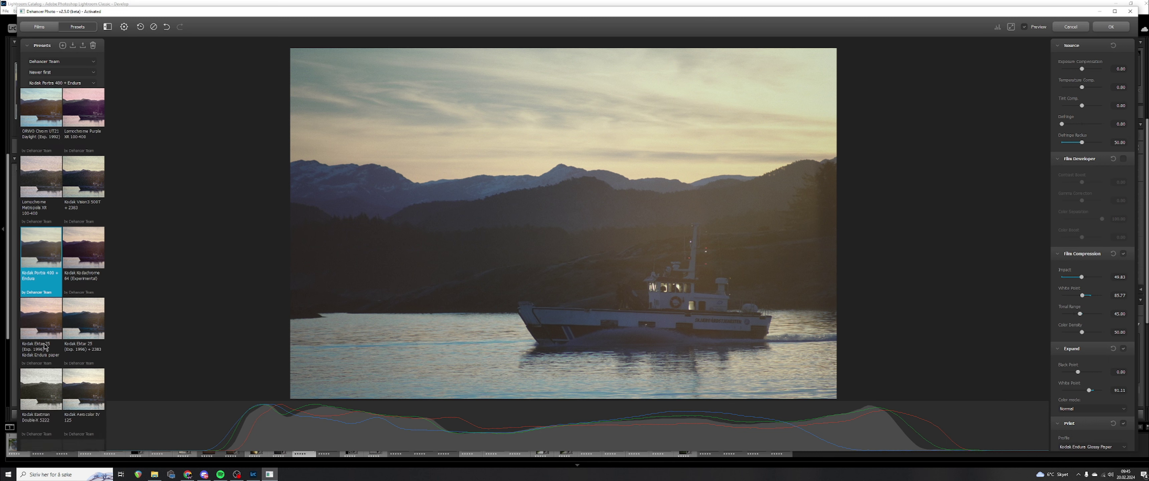
# Compare both Kodak Ektar 25 (Exp. 1996) presets and the Kodak Aerocolor IV 125 preset on the boat photo
pyautogui.click(45, 325)
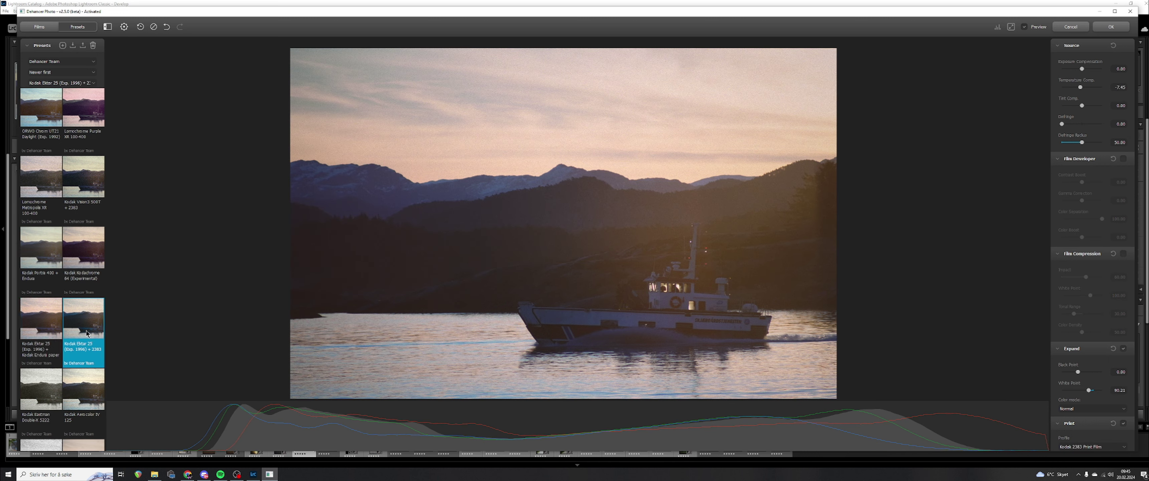
pyautogui.click(70, 328)
pyautogui.scroll(-2, 85, 333)
pyautogui.click(83, 346)
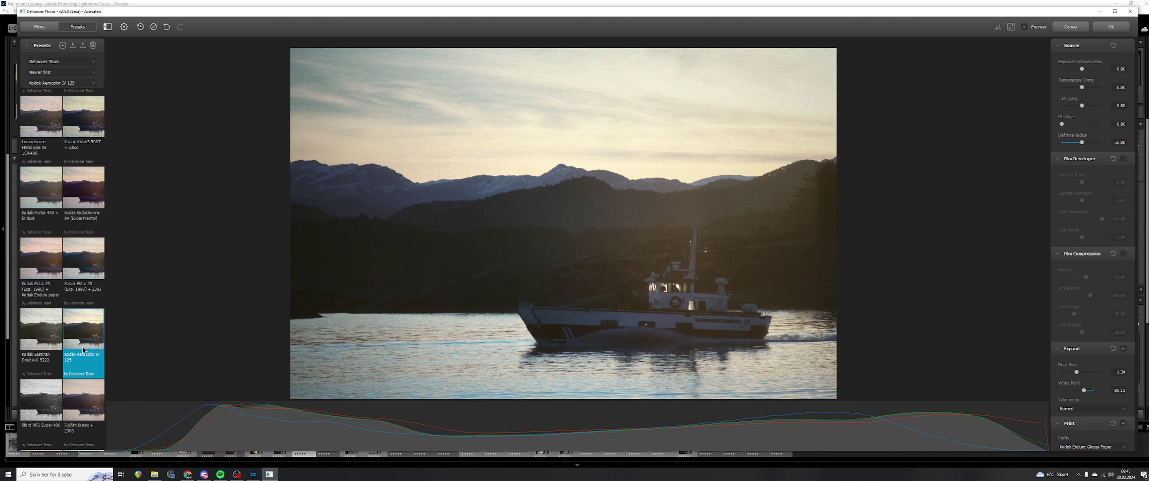
# Go through the presets from Ilford XP2 Super 400 and Fujifilm Instax + 2383 past Fujichrome Velvia 50 + 2383 and Velvia 100
pyautogui.press('Right')
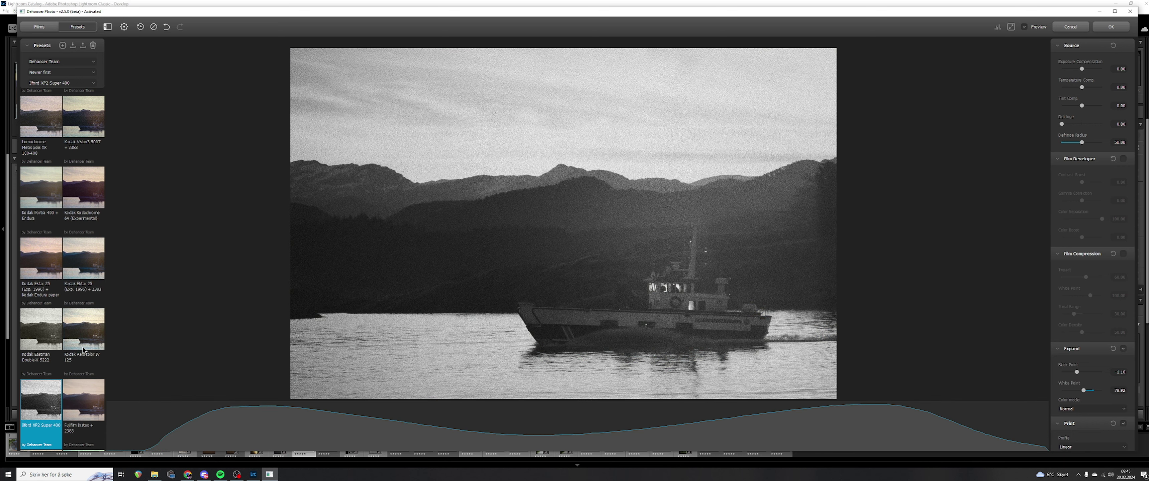
pyautogui.press('Right')
pyautogui.press('Right')
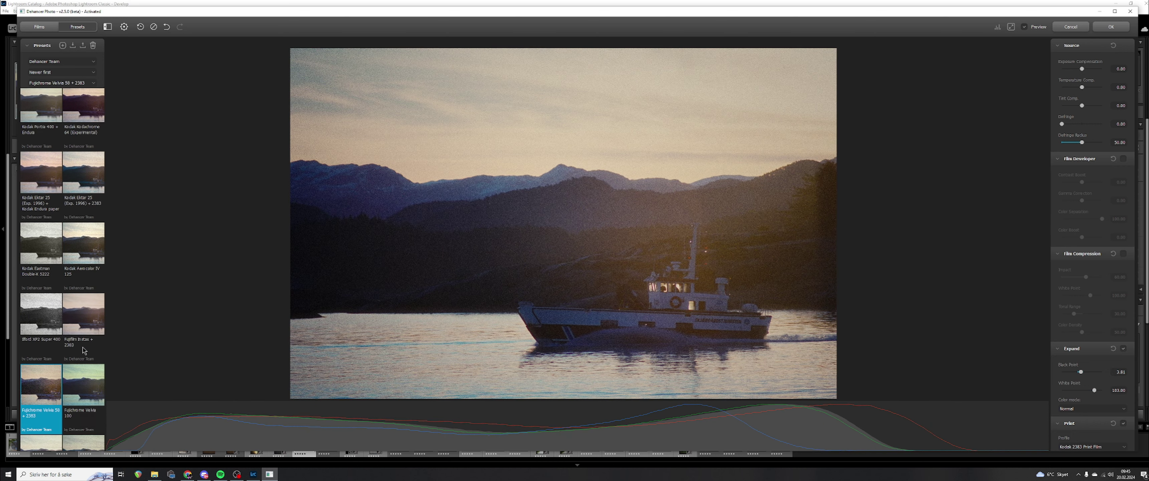
pyautogui.press('Right')
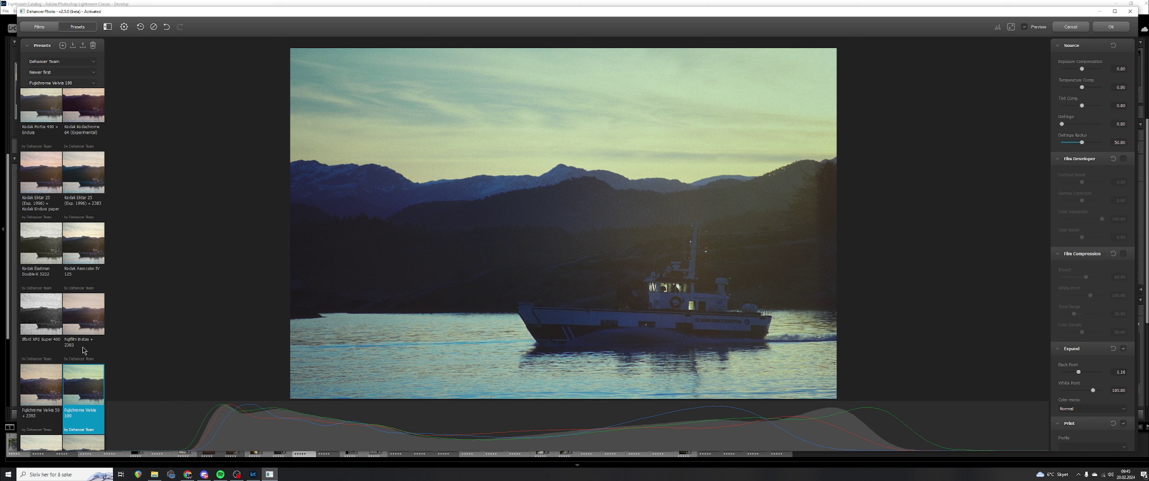
pyautogui.press('Right')
# Switch from presets to film profiles and compare the Adox and Agfa films through Astrum Color Negative 125 on the boat photo
pyautogui.click(41, 27)
pyautogui.scroll(5, 48, 223)
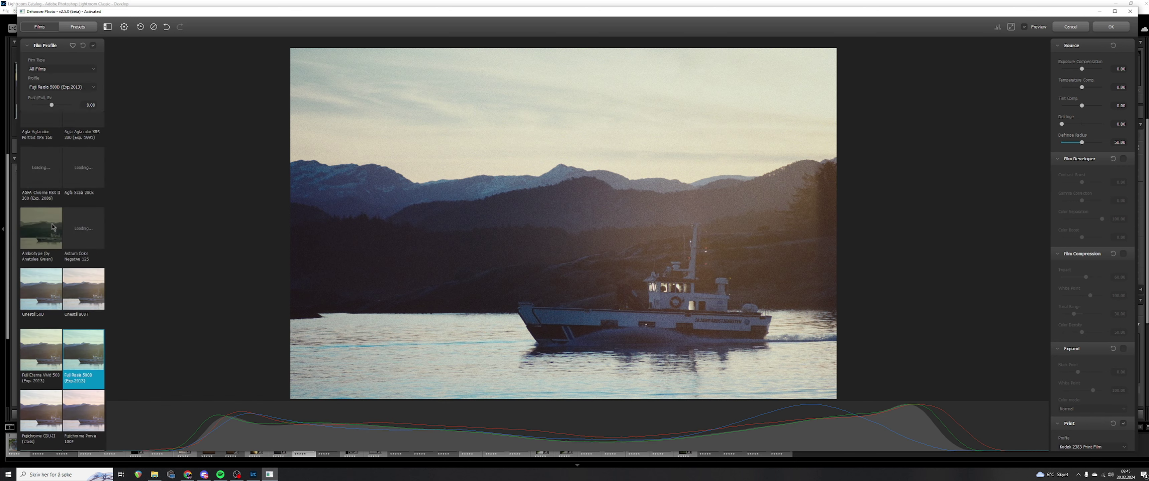
pyautogui.click(48, 145)
pyautogui.press('Right')
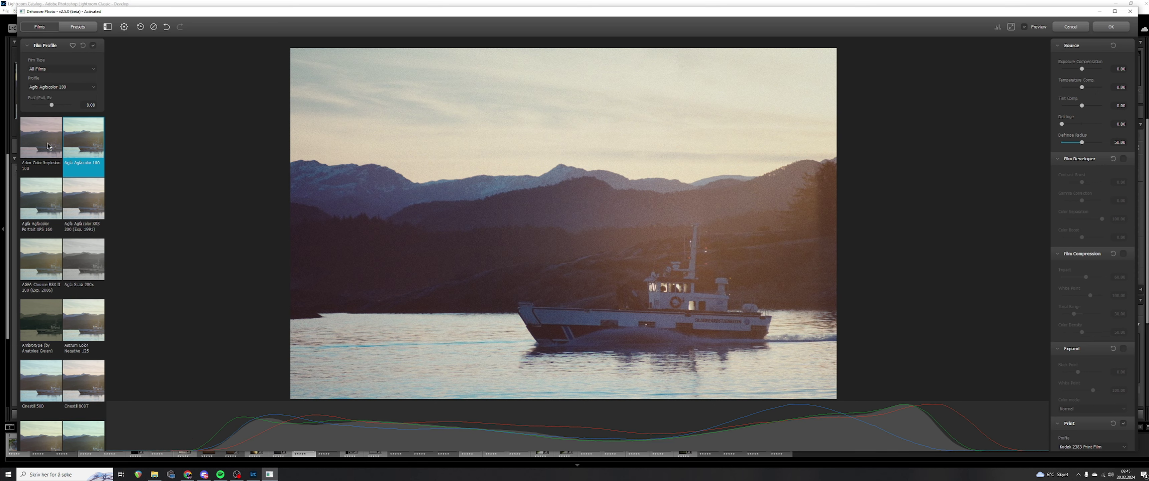
pyautogui.press('Right')
pyautogui.press('Right')
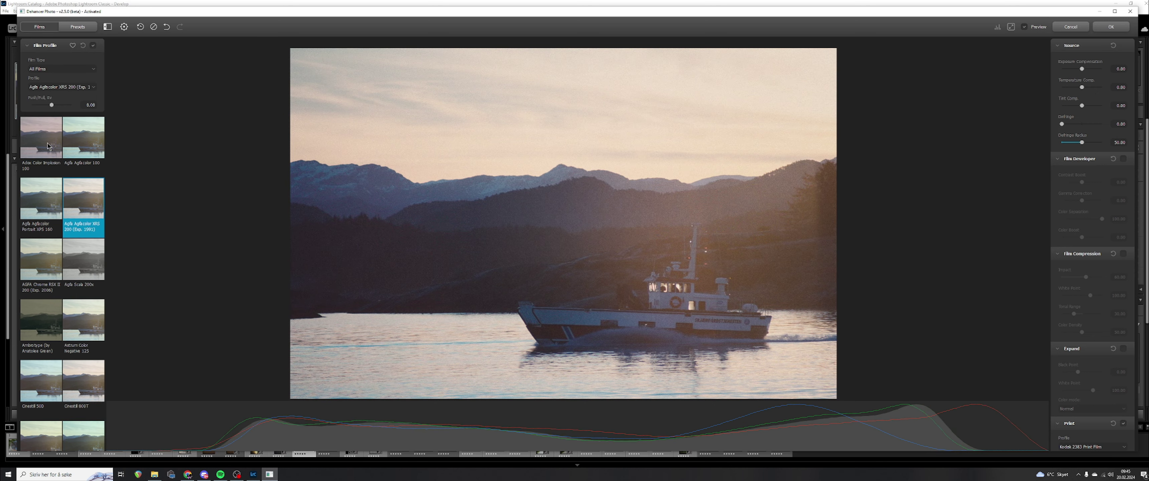
pyautogui.press('Right')
pyautogui.press('Right')
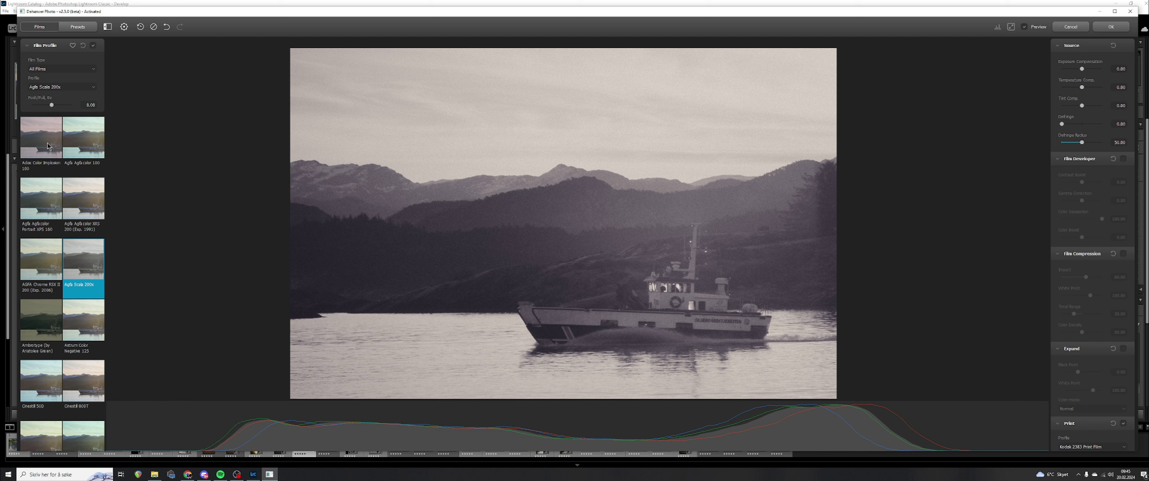
pyautogui.press('Right')
pyautogui.press('Right')
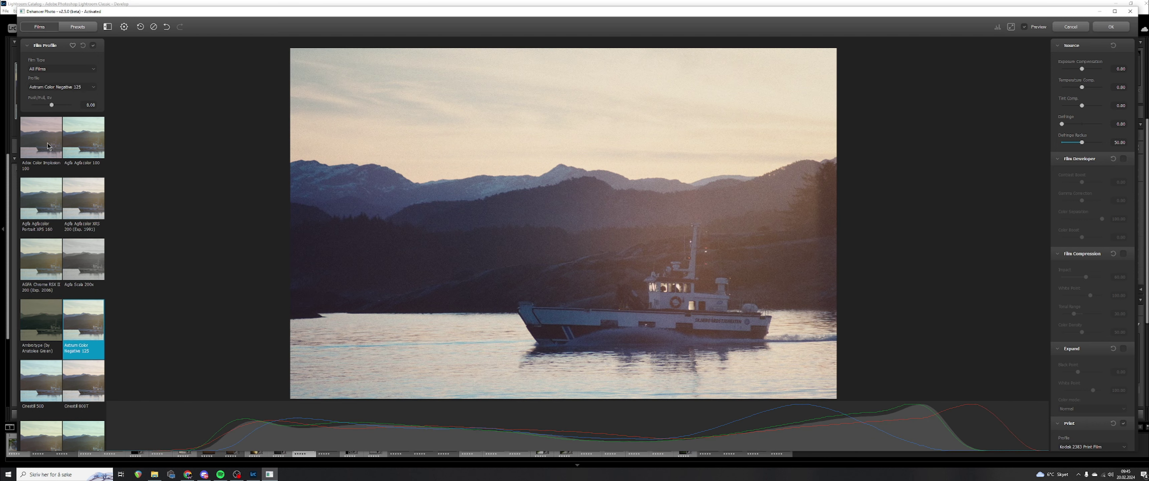
# Go through the film profiles from CineStill past Fuji Reala 500D up to Fujichrome Provia 100F
pyautogui.press('Right')
pyautogui.press('Right')
pyautogui.press('Right')
pyautogui.press('Right')
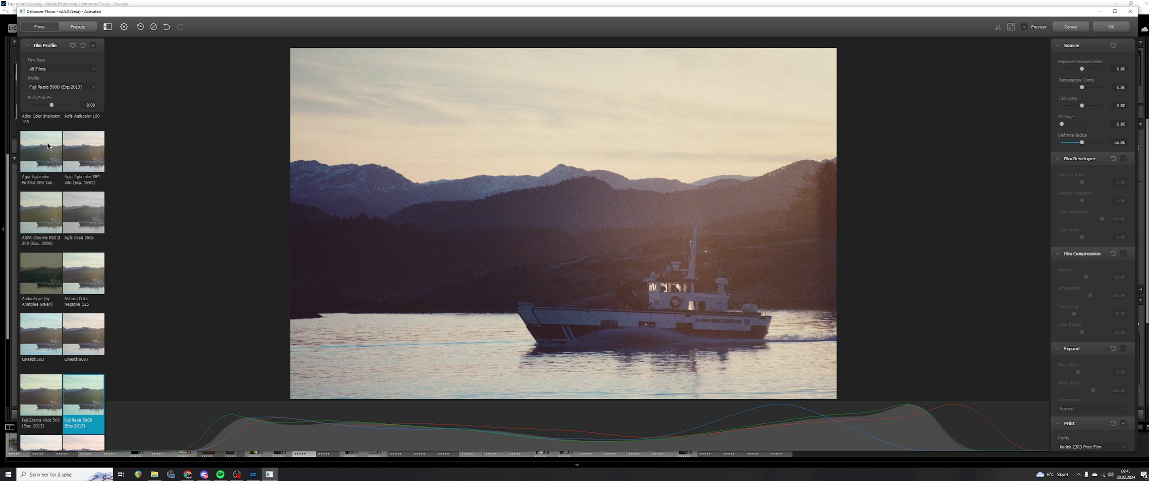
pyautogui.press('Right')
pyautogui.press('Right')
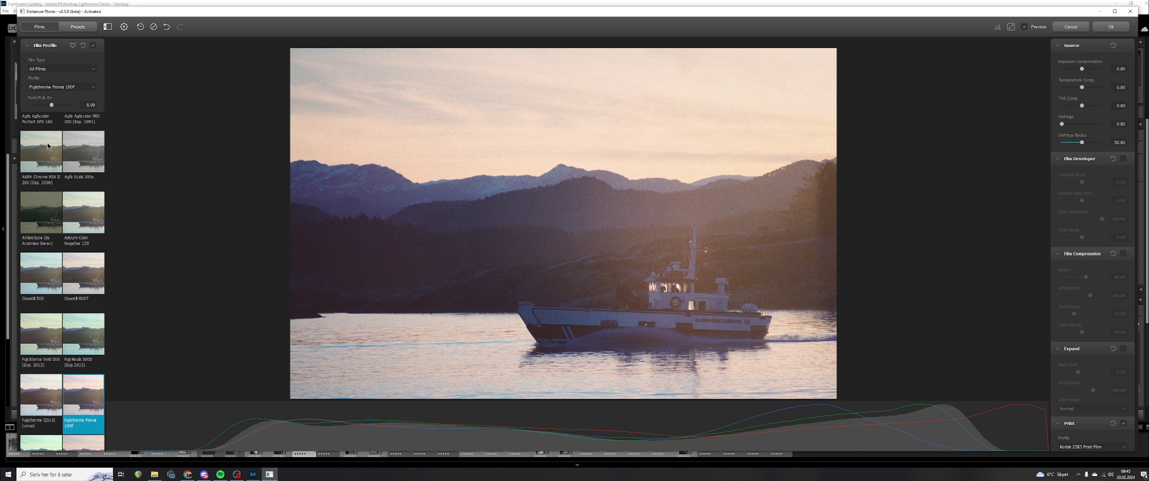
# Try the film profiles from Fujichrome Velvia 100 through Fujicolor Print (Industrial) 100 on the boat photo
pyautogui.press('Right')
pyautogui.press('Right')
pyautogui.press('Right')
pyautogui.press('Right')
pyautogui.press('Right')
pyautogui.press('Right')
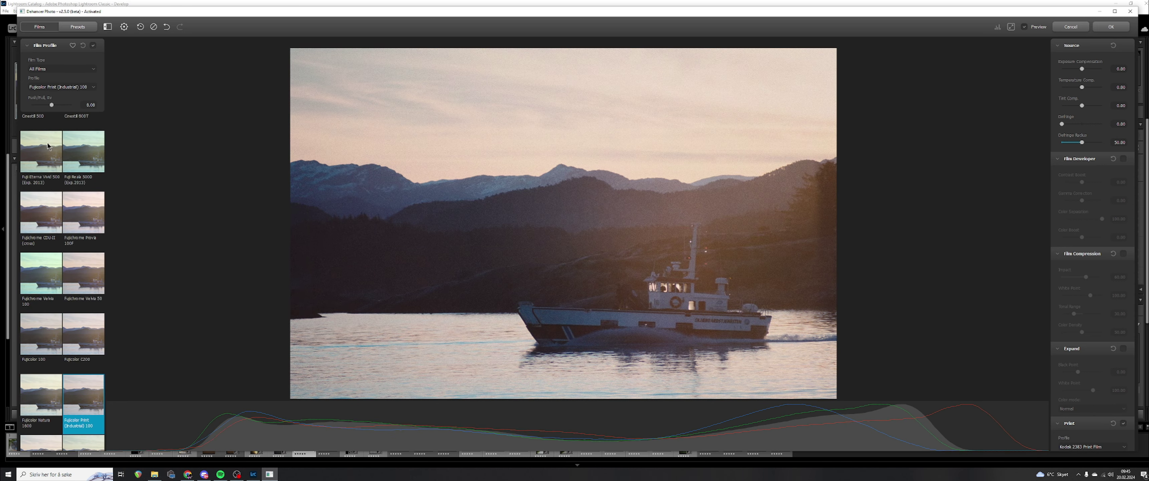
# Continue through the Fujicolor profiles to Fujifilm FP-100c, apply it and examine the boat up close
pyautogui.press('Right')
pyautogui.press('Right')
pyautogui.press('Right')
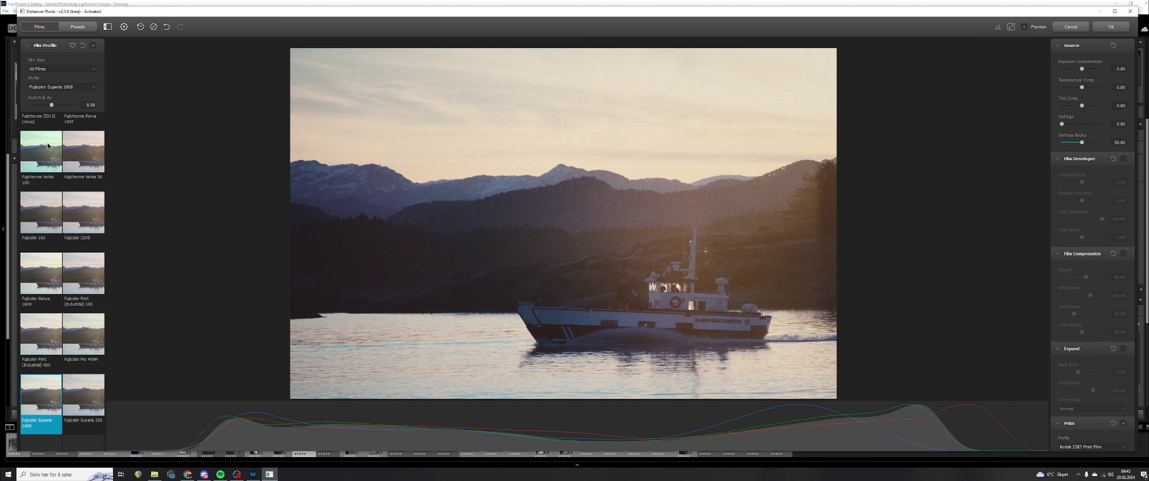
pyautogui.press('Right')
pyautogui.press('Right')
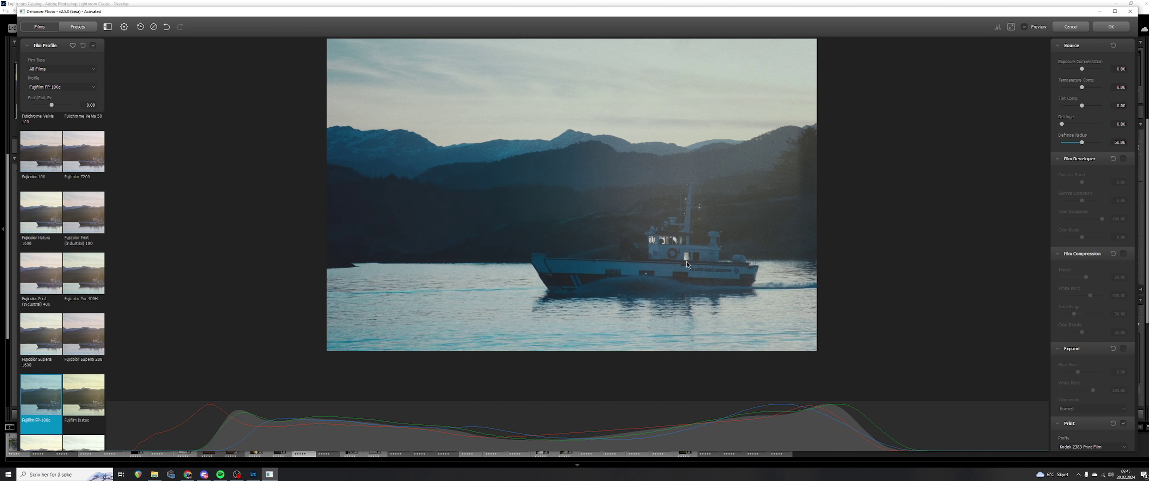
pyautogui.scroll(5, 686, 264)
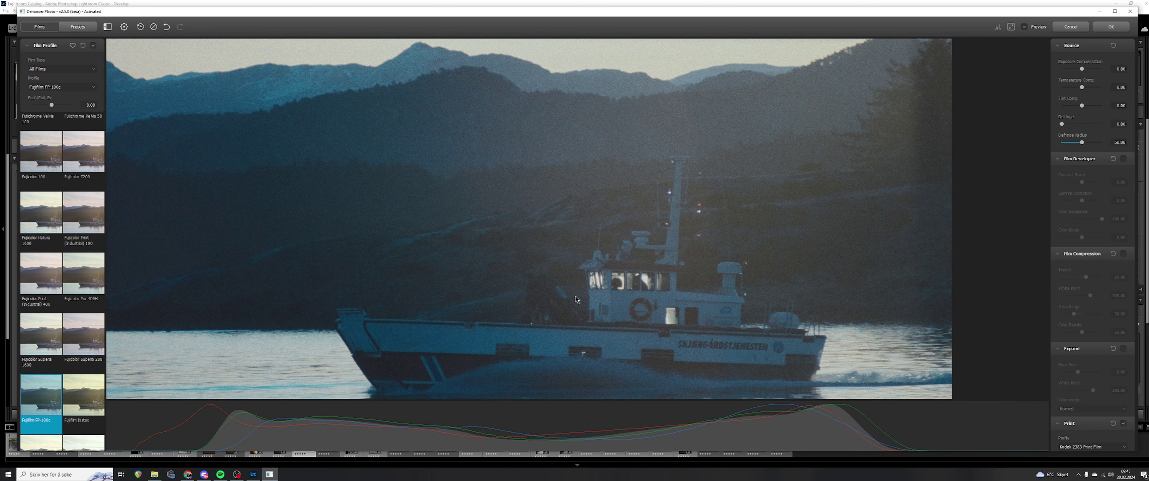
pyautogui.scroll(-5, 528, 205)
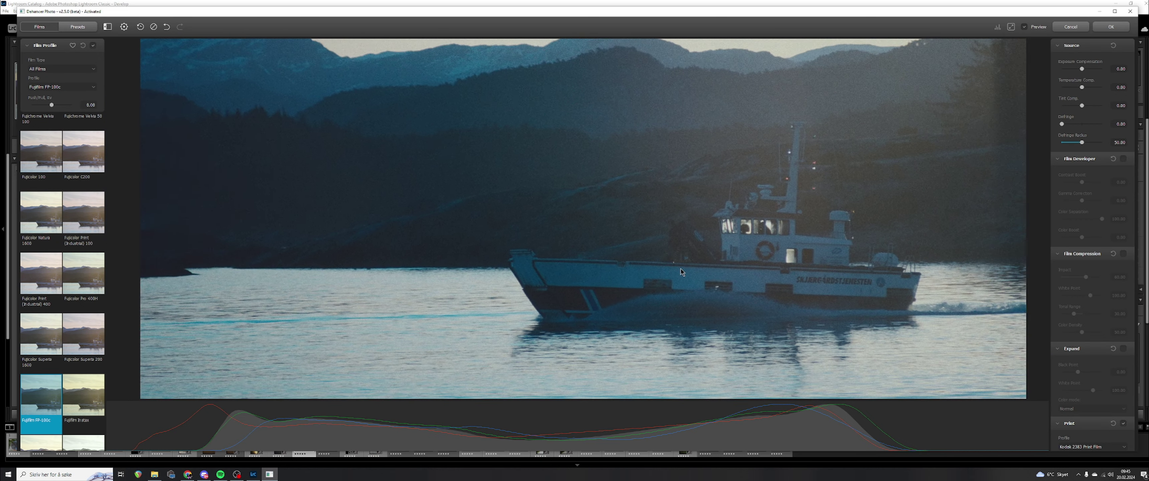
pyautogui.scroll(-3, 660, 237)
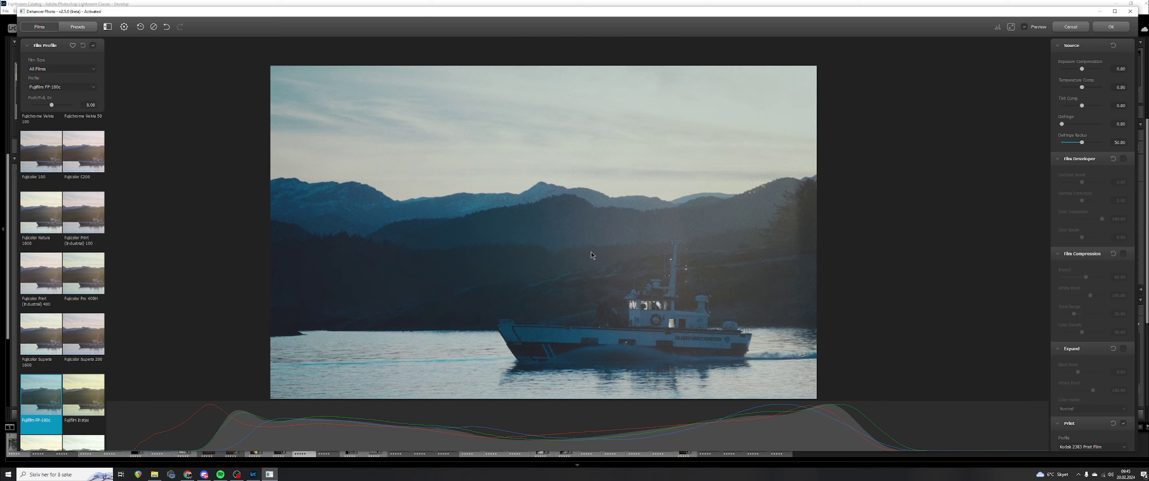
# Set the source tint compensation to about -43 and defringe to about 72.5
pyautogui.scroll(-1, 605, 231)
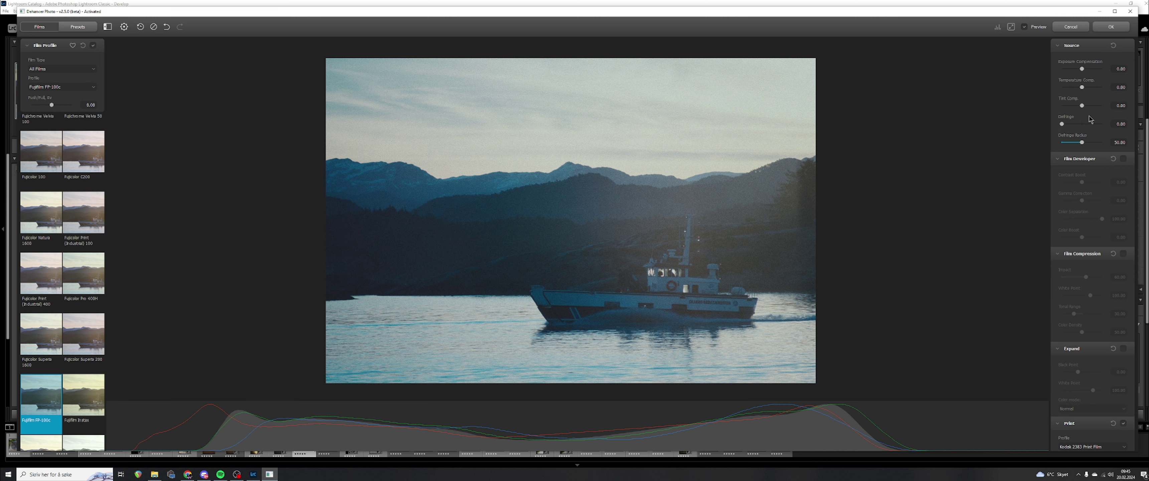
pyautogui.moveTo(1084, 106)
pyautogui.mouseDown()
pyautogui.moveTo(1107, 106)
pyautogui.moveTo(1074, 108)
pyautogui.mouseUp()
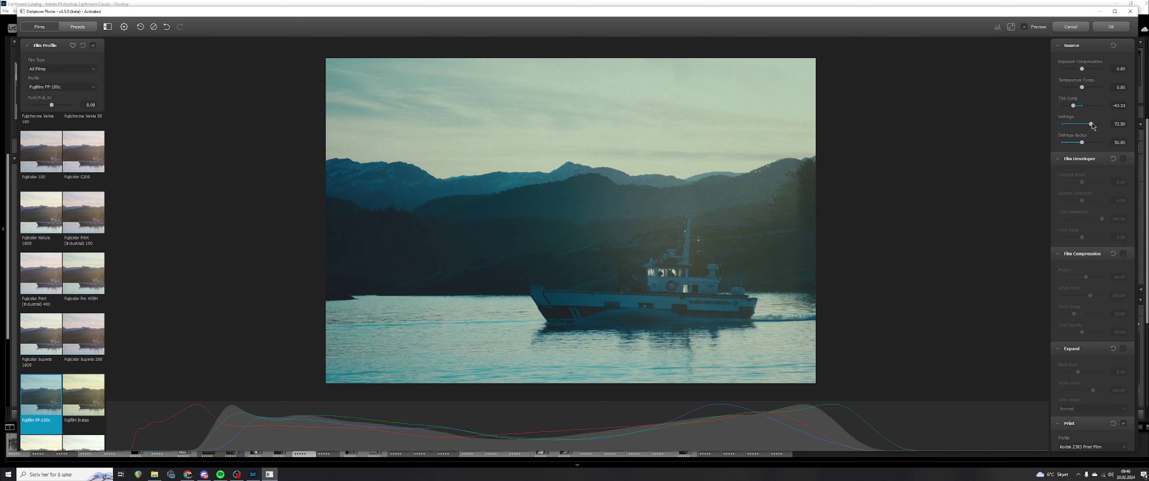
# Enable Film Compression and raise its impact to about 73
pyautogui.scroll(-3, 1106, 245)
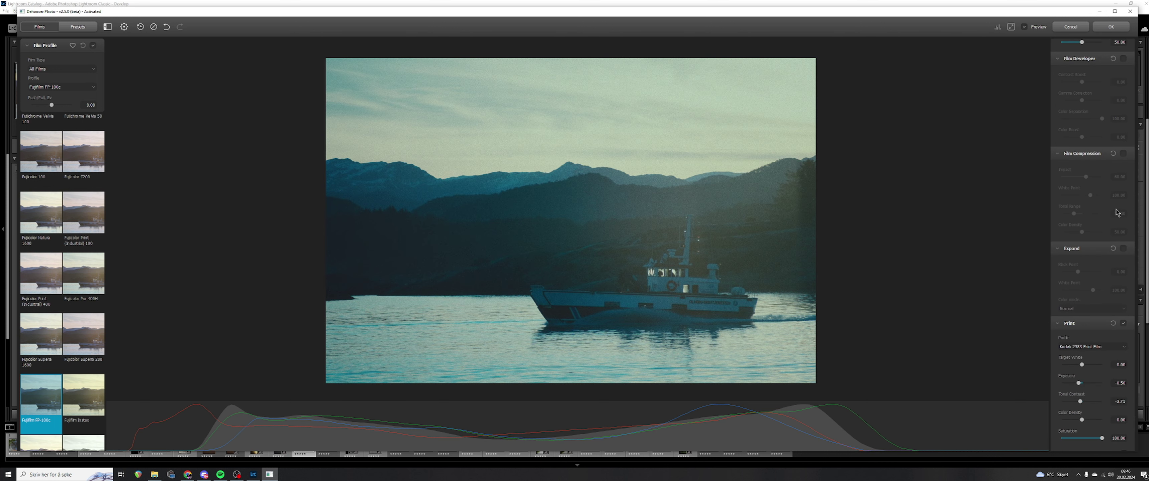
pyautogui.click(1124, 154)
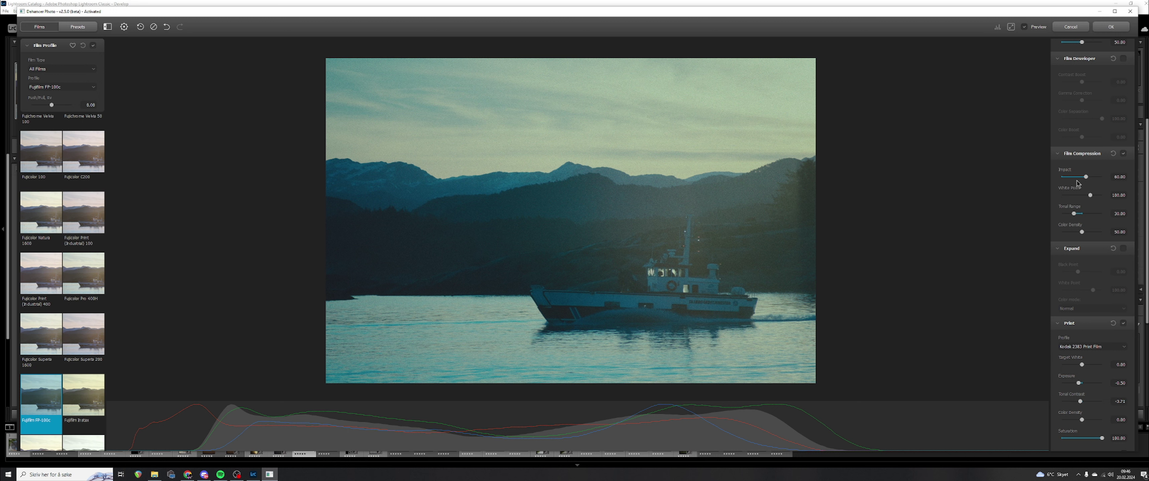
pyautogui.moveTo(1085, 179)
pyautogui.mouseDown()
pyautogui.moveTo(1056, 181)
pyautogui.moveTo(1119, 181)
pyautogui.moveTo(1039, 180)
pyautogui.moveTo(1121, 178)
pyautogui.moveTo(1067, 183)
pyautogui.moveTo(1113, 185)
pyautogui.moveTo(1081, 181)
pyautogui.moveTo(1092, 181)
pyautogui.mouseUp()
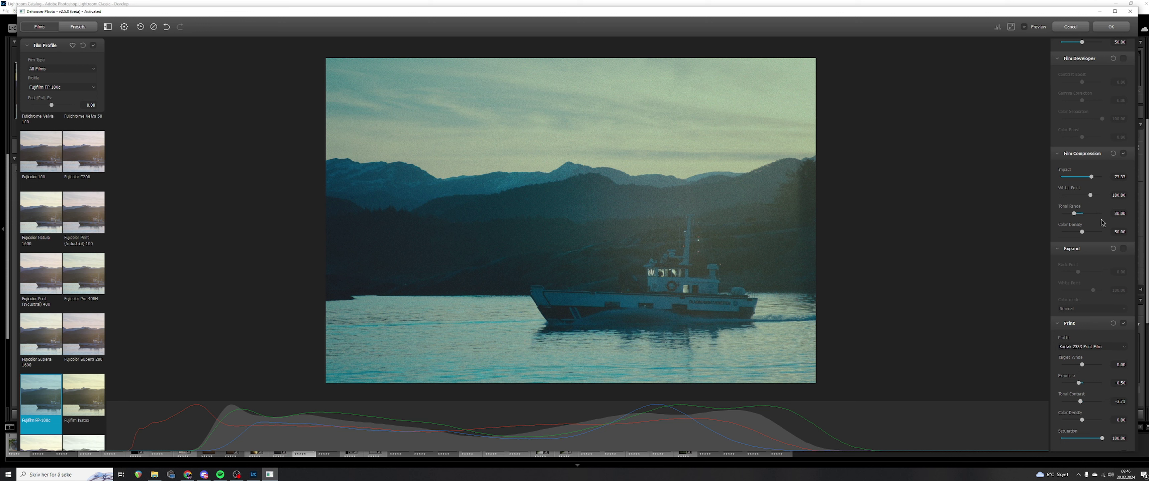
# Set the Color Head shadows tone to about 23
pyautogui.scroll(-2, 1105, 217)
pyautogui.scroll(-2, 1098, 253)
pyautogui.scroll(-4, 1097, 253)
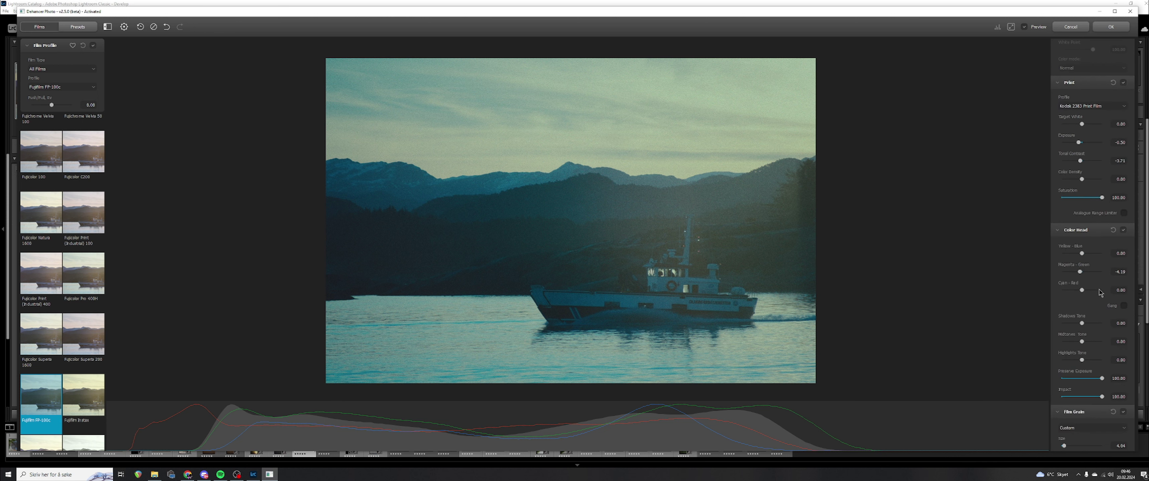
pyautogui.scroll(-1, 1096, 278)
pyautogui.scroll(-3, 1096, 278)
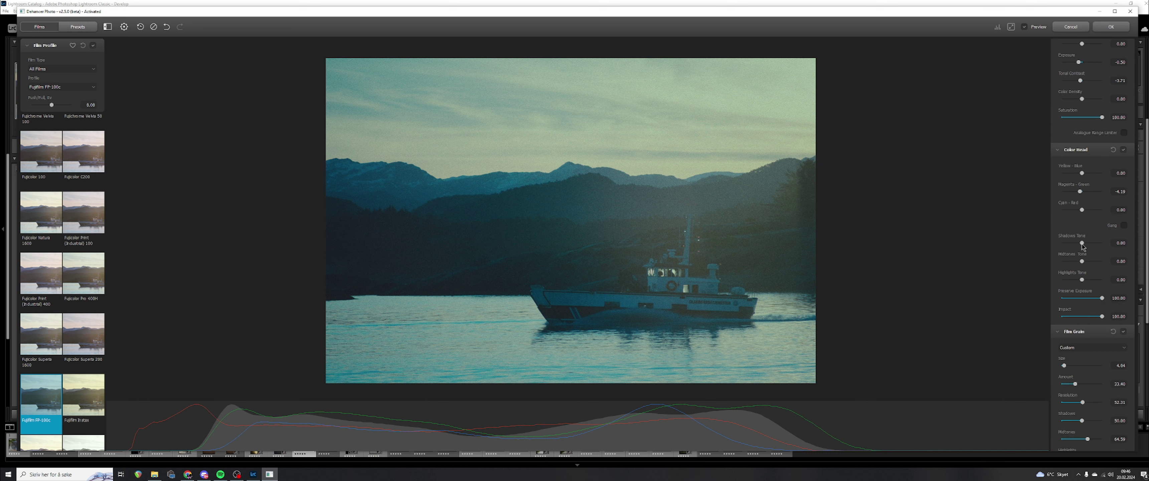
pyautogui.moveTo(1077, 246)
pyautogui.mouseDown()
pyautogui.moveTo(1062, 248)
pyautogui.moveTo(1106, 251)
pyautogui.moveTo(1096, 251)
pyautogui.mouseUp()
pyautogui.moveTo(1070, 245)
pyautogui.mouseDown()
pyautogui.moveTo(1048, 244)
pyautogui.moveTo(1093, 247)
pyautogui.mouseUp()
# Enable the Film Damage effect on the boat photo
pyautogui.scroll(-4, 1086, 247)
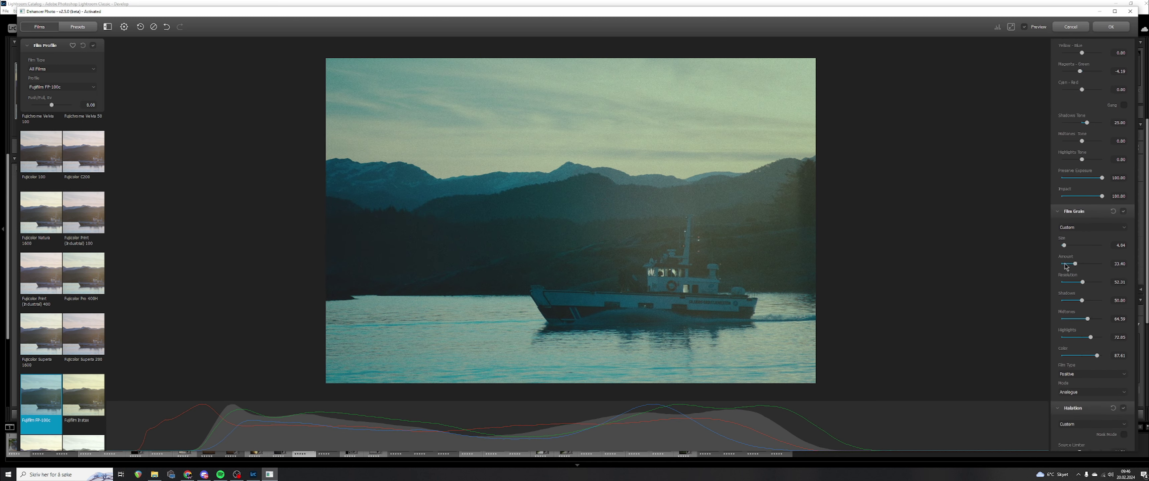
pyautogui.scroll(-7, 1061, 248)
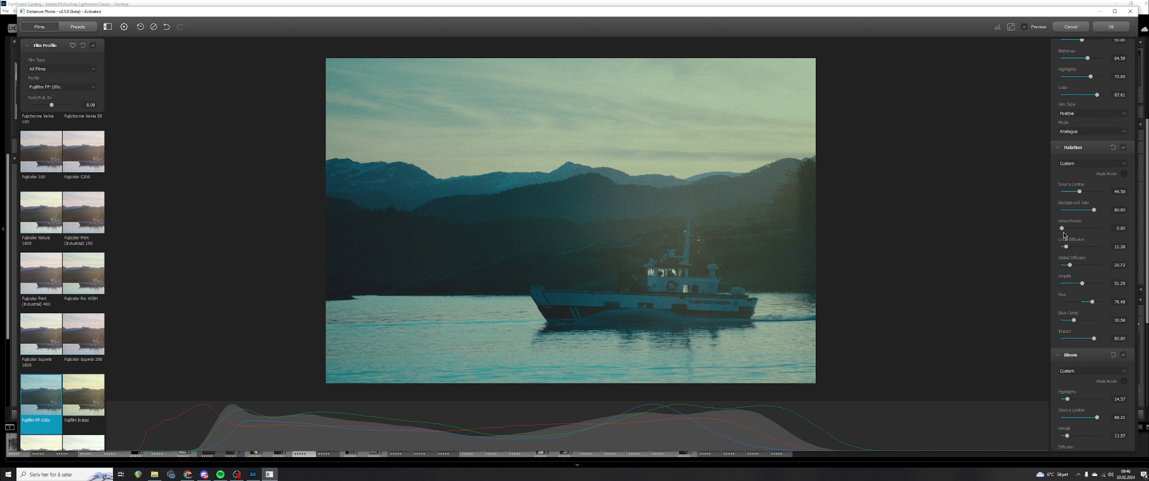
pyautogui.scroll(-3, 1088, 294)
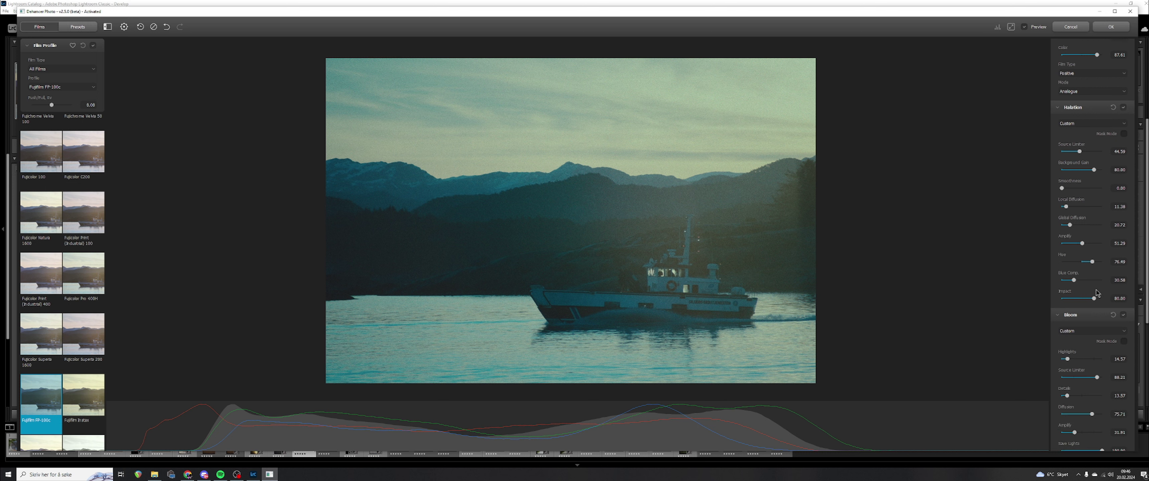
pyautogui.scroll(-2, 1088, 295)
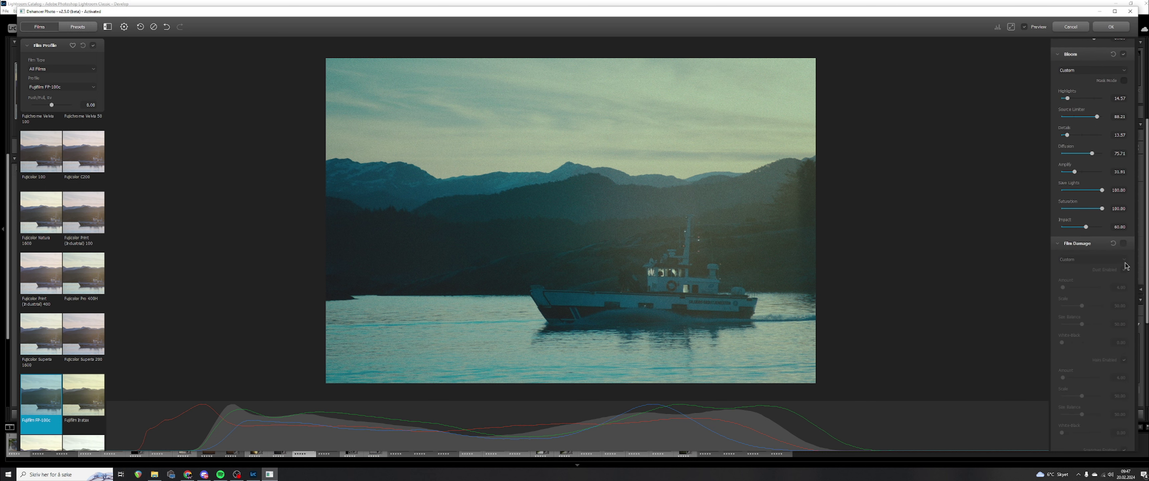
pyautogui.click(1061, 352)
pyautogui.click(1123, 350)
pyautogui.scroll(-2, 1115, 281)
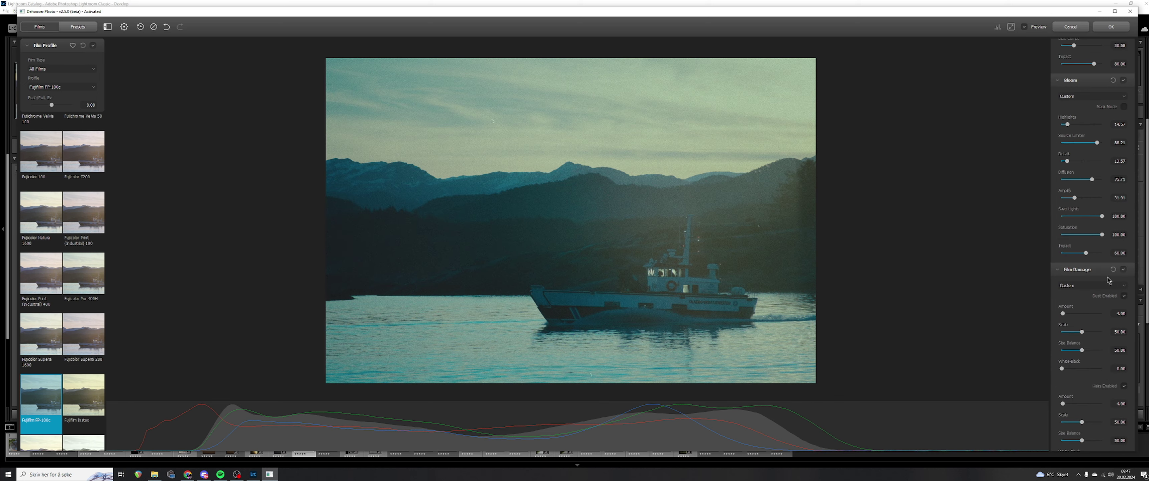
# Examine the dust and hair marks up close in the sky and around the boat
pyautogui.scroll(3, 774, 238)
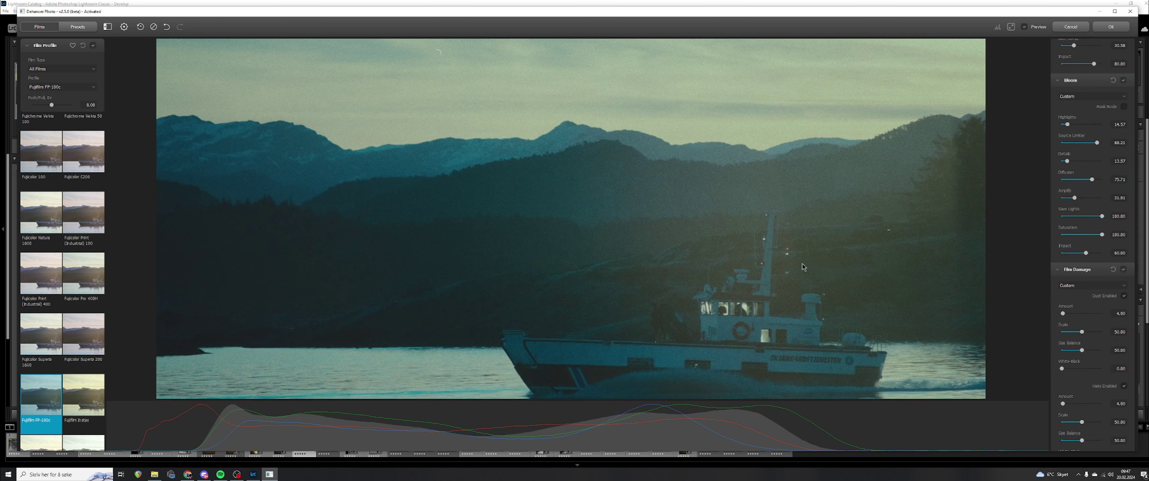
pyautogui.scroll(-4, 896, 263)
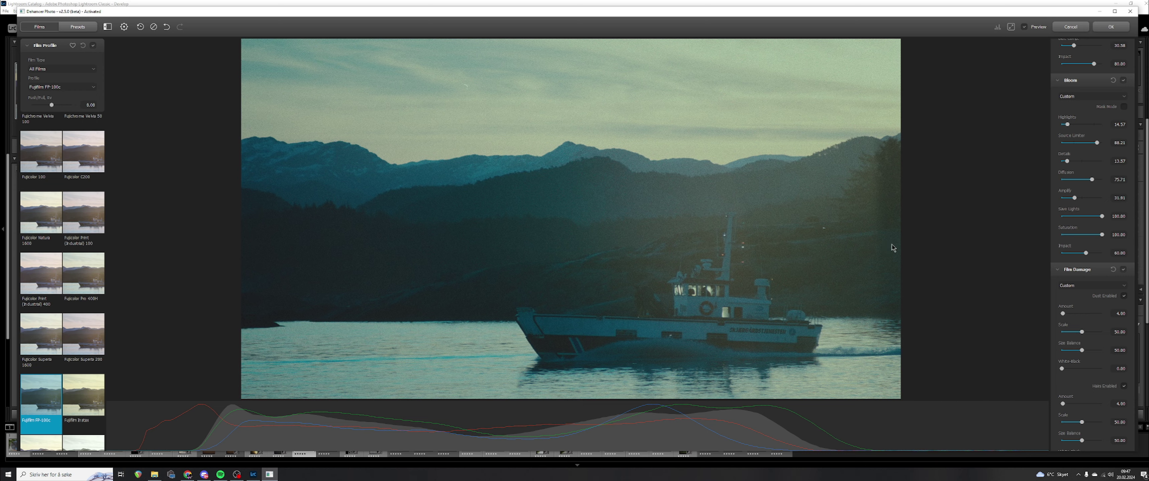
pyautogui.scroll(4, 614, 133)
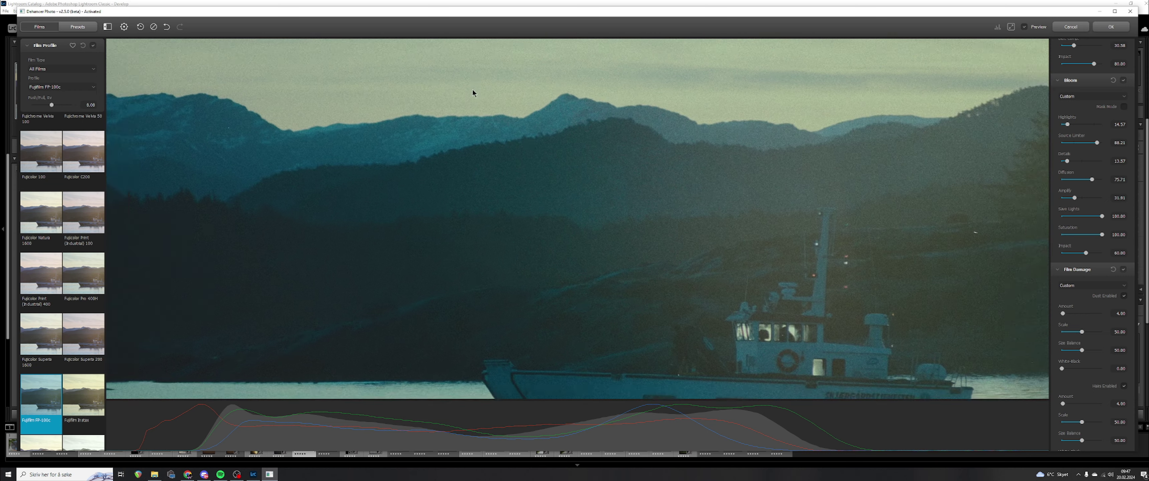
pyautogui.scroll(-2, 626, 246)
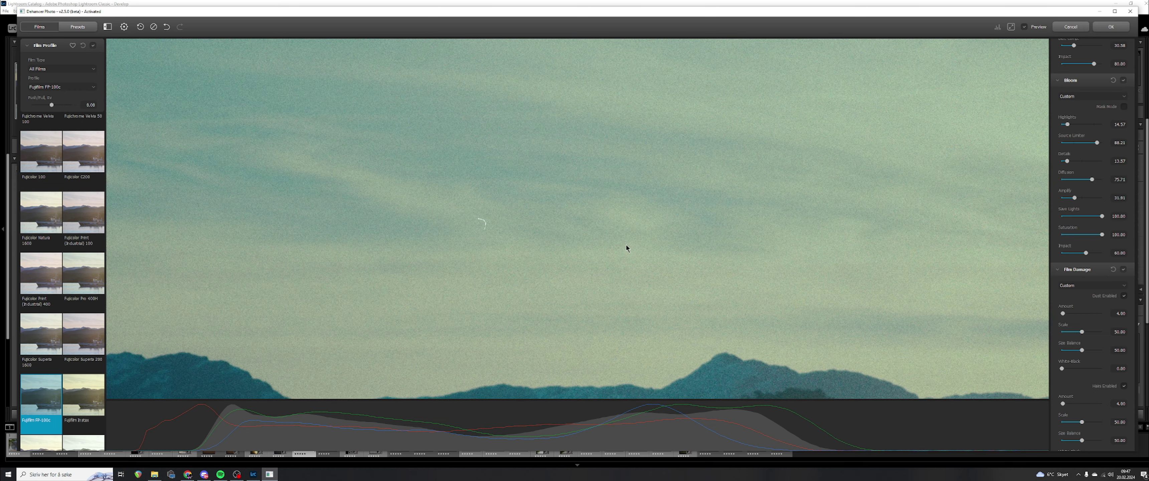
pyautogui.scroll(4, 623, 237)
pyautogui.scroll(-4, 639, 172)
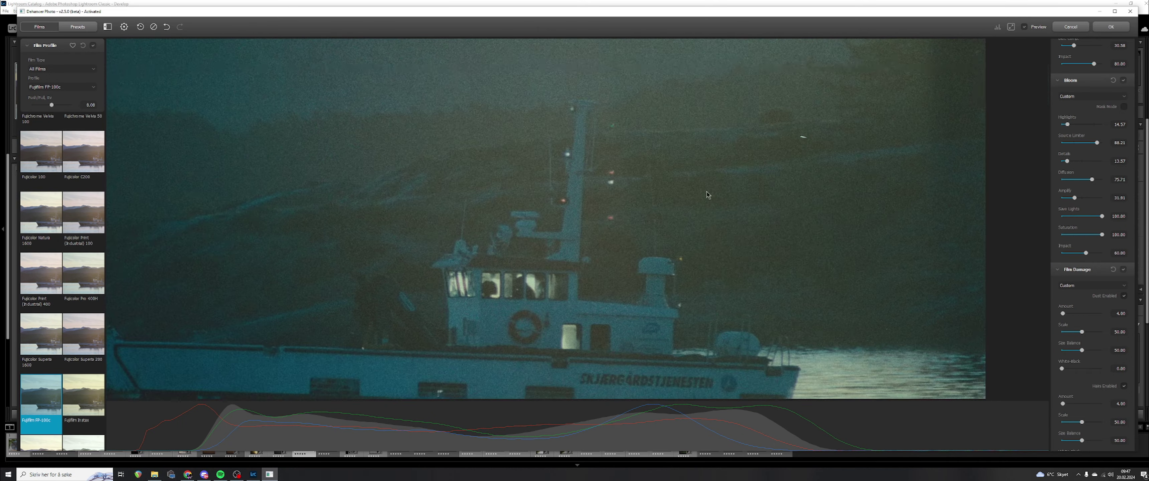
pyautogui.scroll(-4, 639, 172)
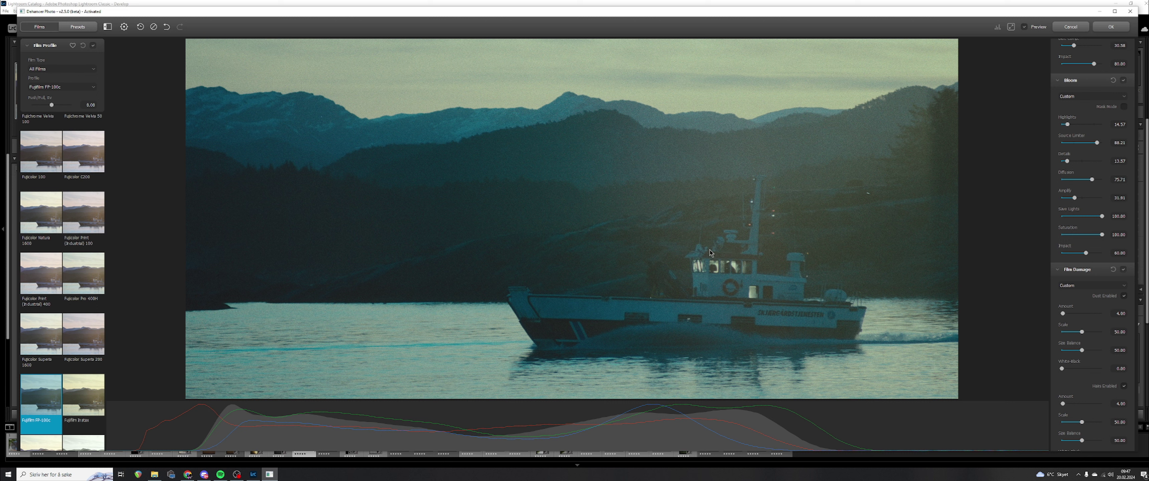
# Set the film damage white-black balance to about 59 for dust and 57.5 for hairs, and check the whole photo
pyautogui.scroll(-1, 1071, 346)
pyautogui.moveTo(1062, 348); pyautogui.dragTo(1085, 360)
pyautogui.scroll(-4, 1076, 321)
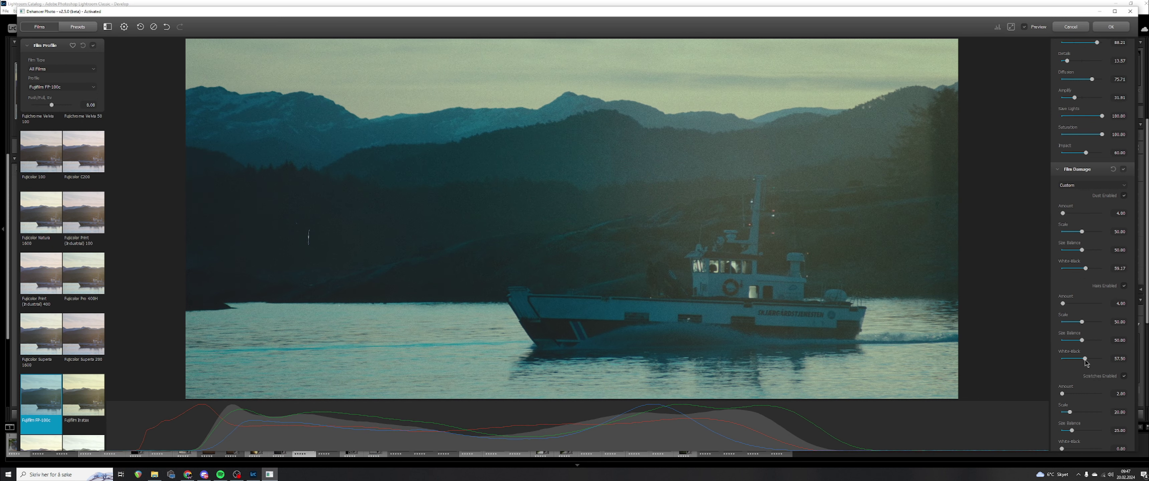
pyautogui.scroll(-3, 791, 257)
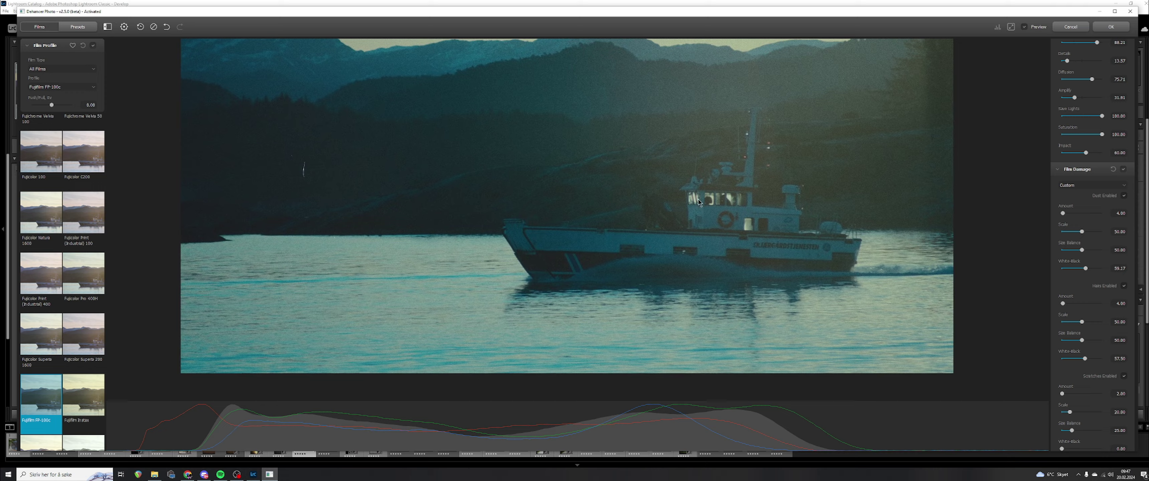
pyautogui.scroll(-2, 690, 225)
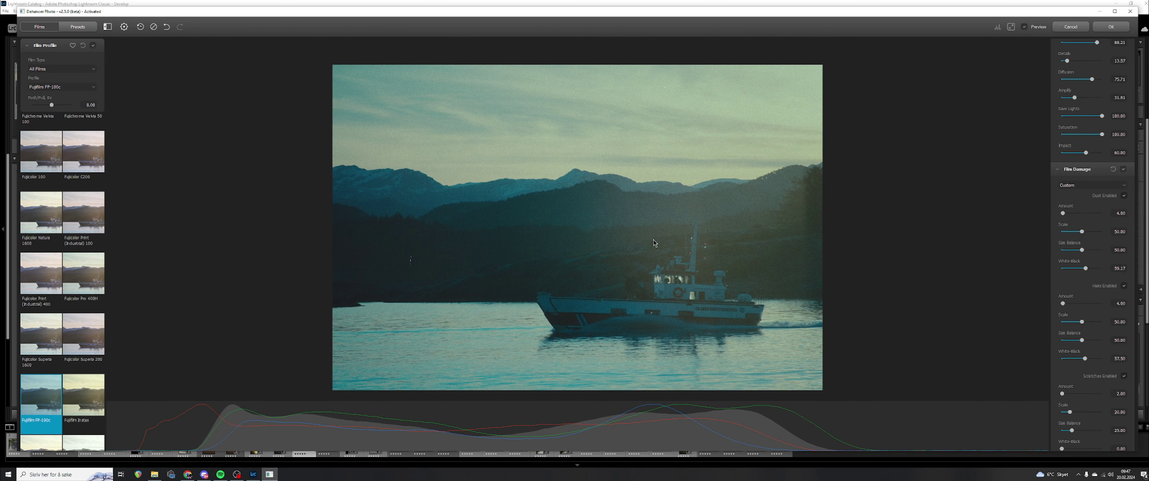
pyautogui.scroll(-3, 1102, 322)
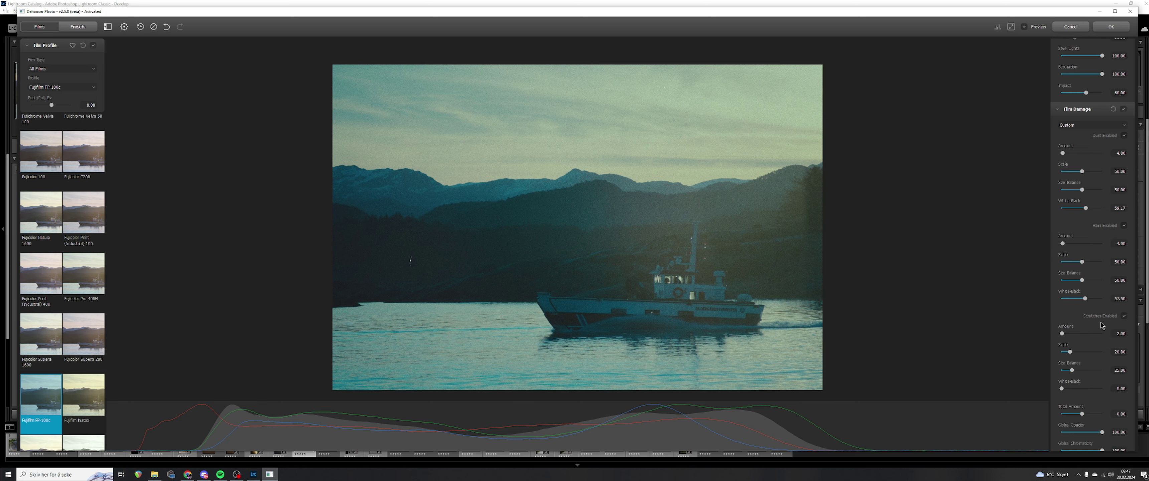
# Discard the boat photo's Dehancer edit, open the dark rocky shore photo in Dehancer from Lightroom, and view the whole image
pyautogui.scroll(-1, 723, 267)
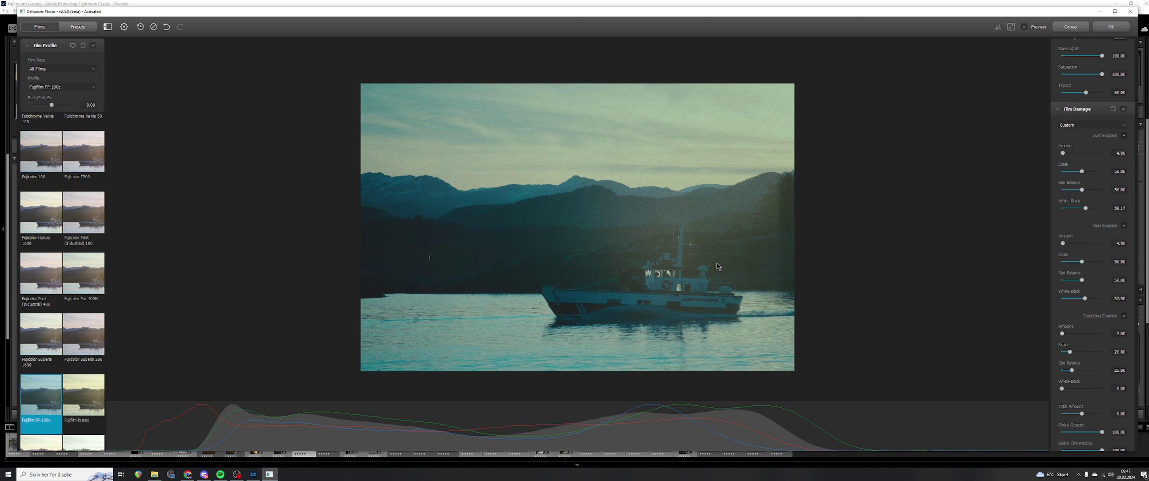
pyautogui.click(1066, 28)
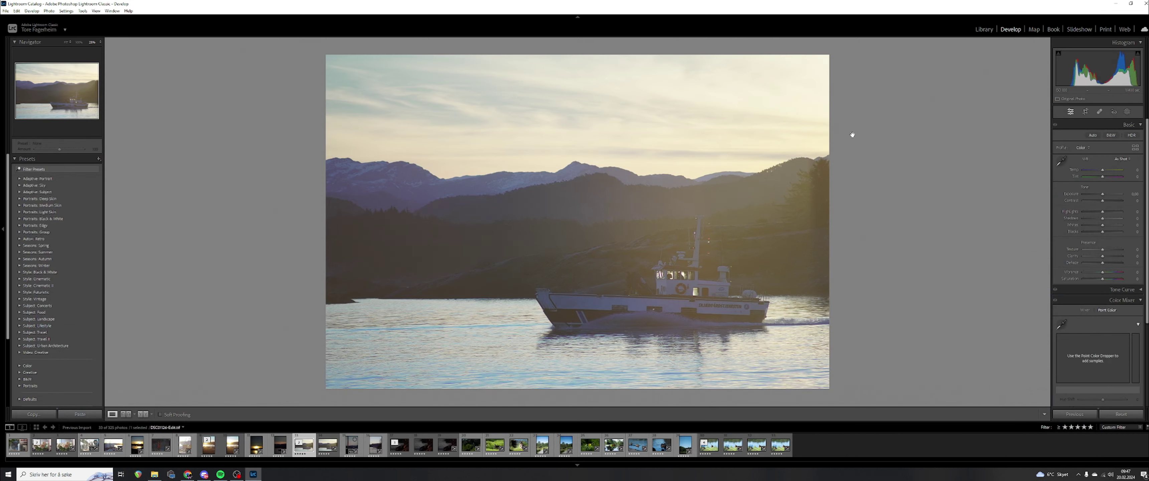
pyautogui.click(403, 450)
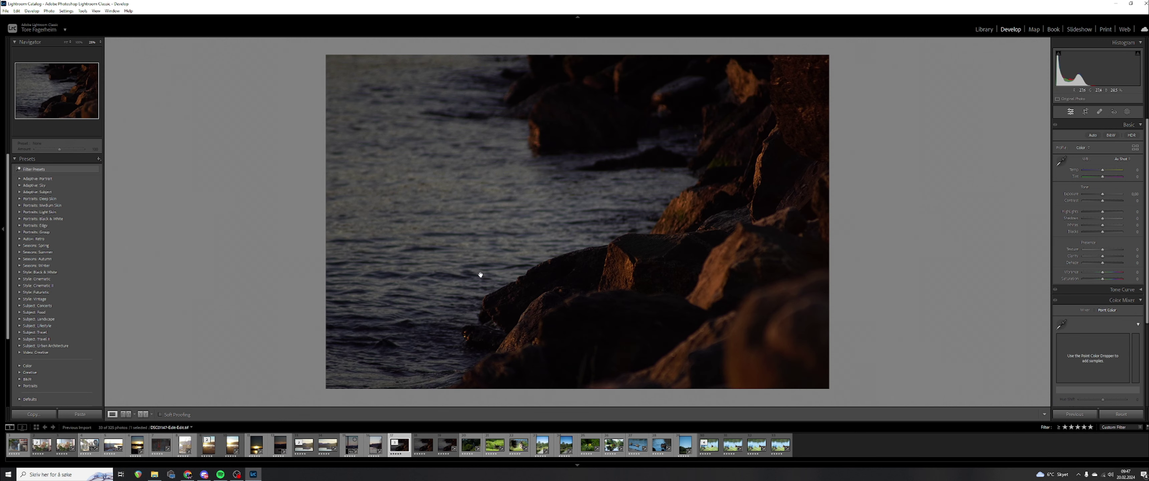
pyautogui.rightClick(402, 449)
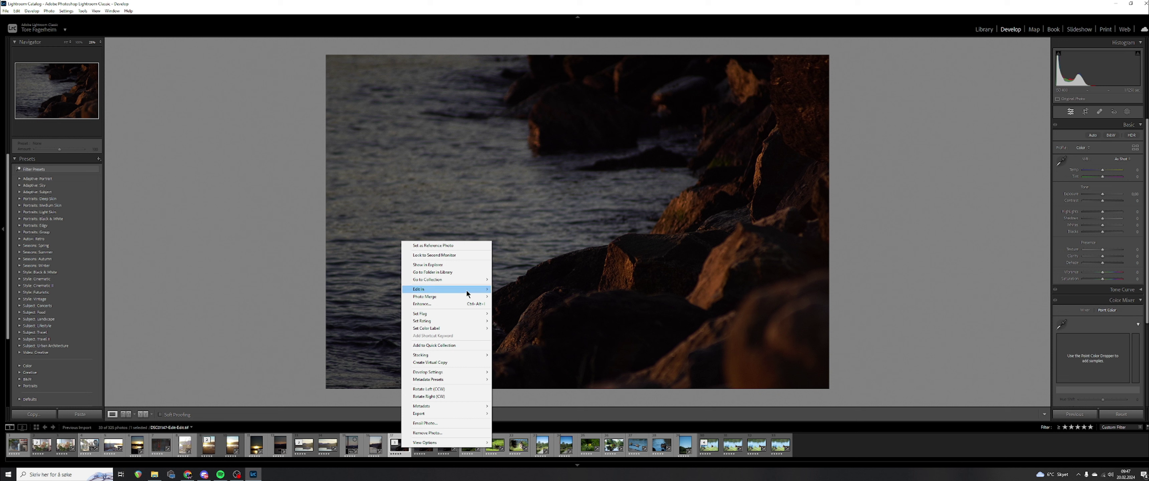
pyautogui.moveTo(467, 294)
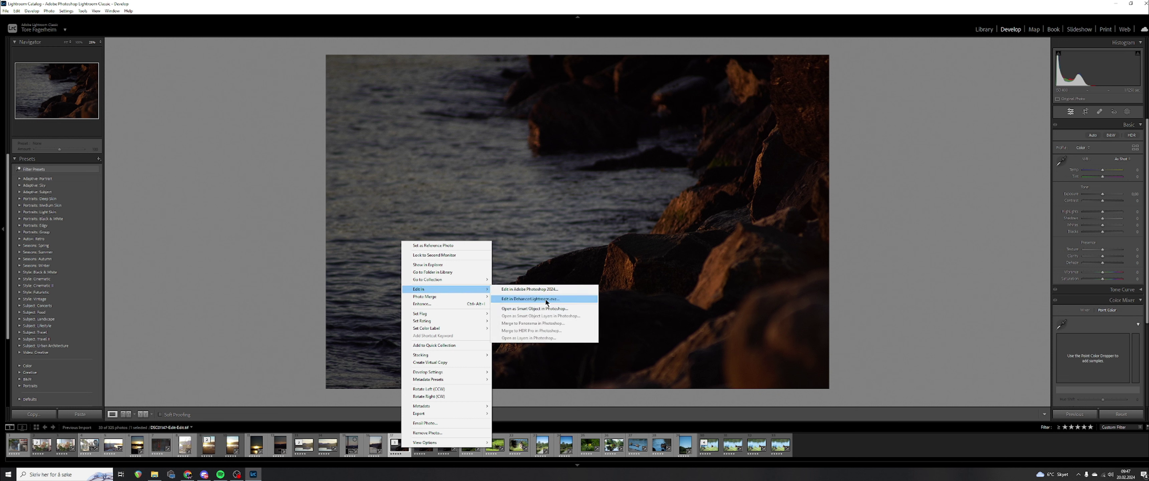
pyautogui.click(531, 299)
pyautogui.click(590, 285)
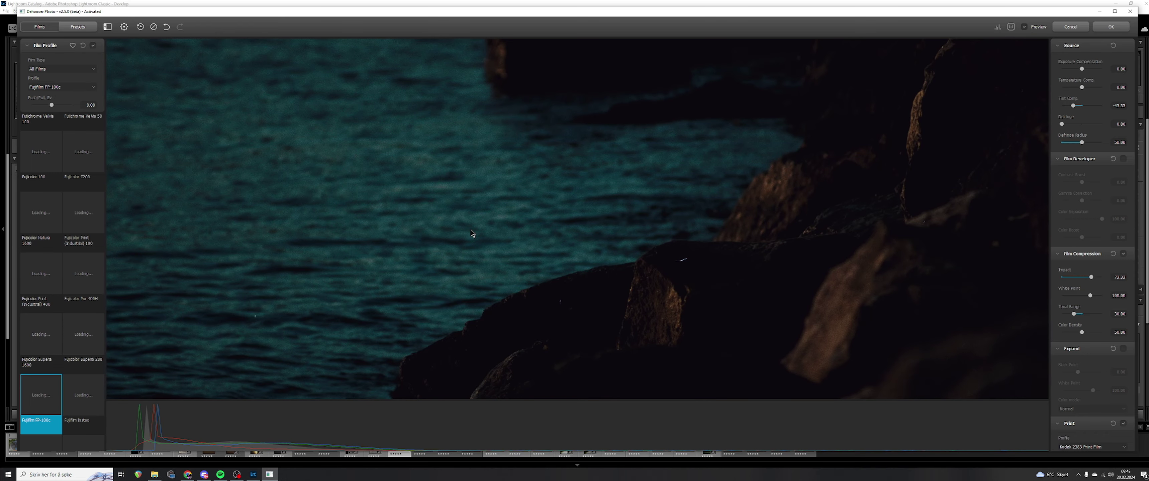
pyautogui.click(562, 263)
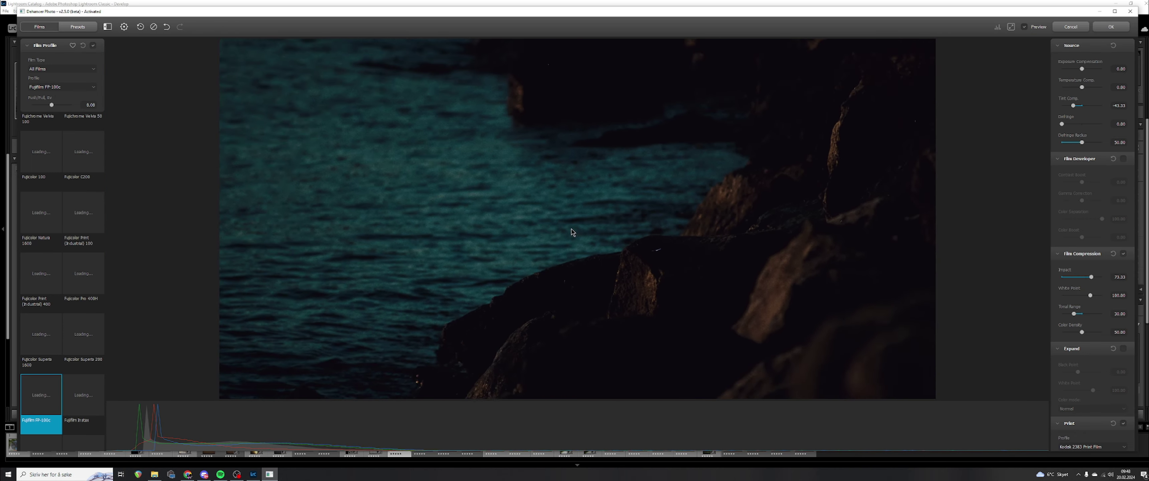
pyautogui.click(576, 229)
pyautogui.click(577, 226)
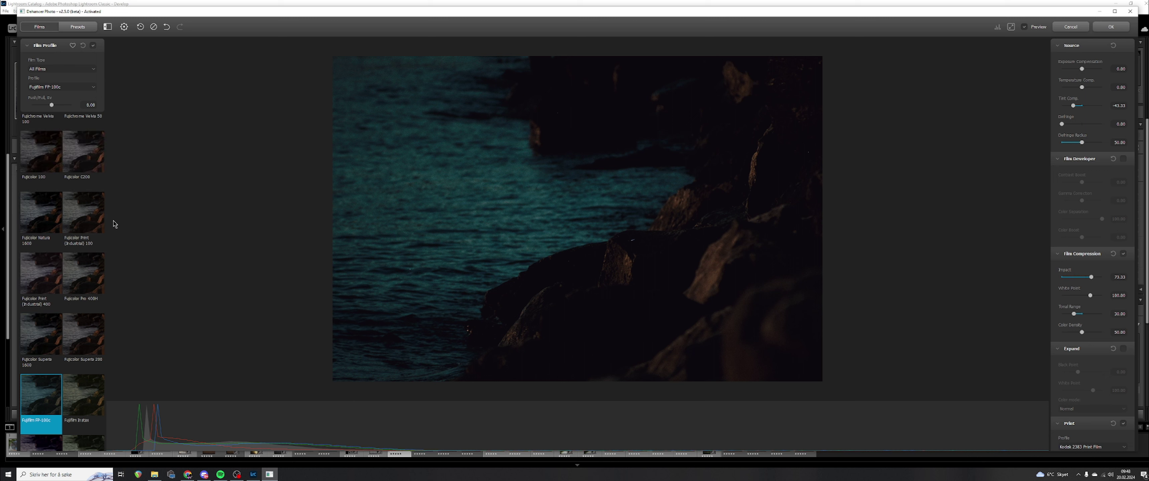
# Compare the Adox and Agfa film profiles on the shore photo and apply Agfa Agfacolor Portrait XPS 160
pyautogui.scroll(15, 48, 217)
pyautogui.click(32, 148)
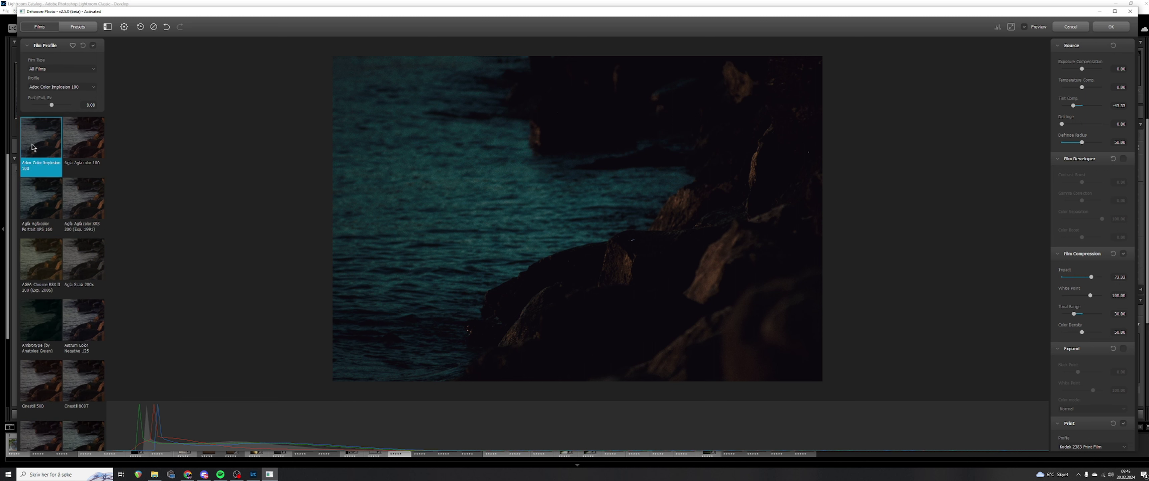
pyautogui.press('Right')
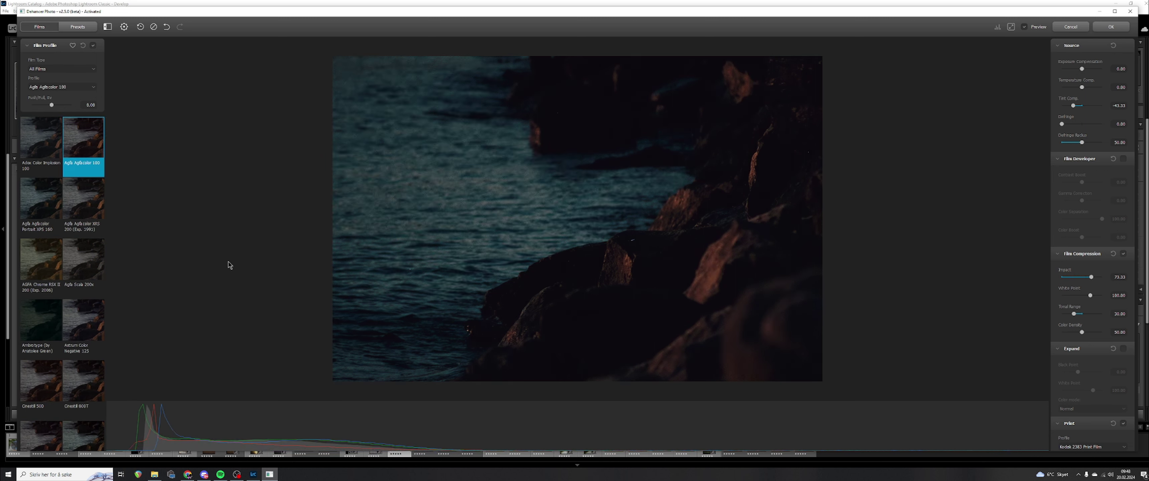
pyautogui.press('Down')
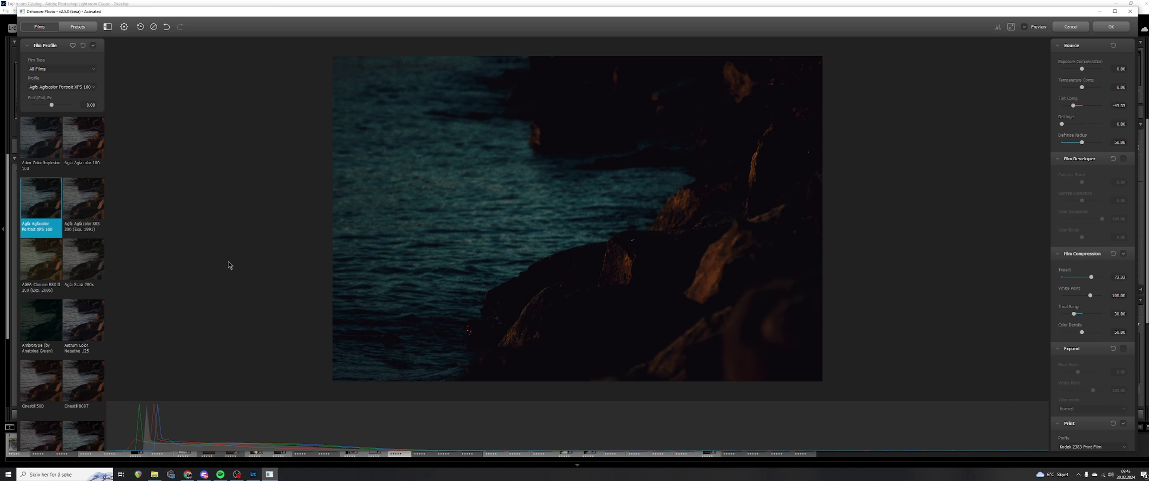
pyautogui.press('Right')
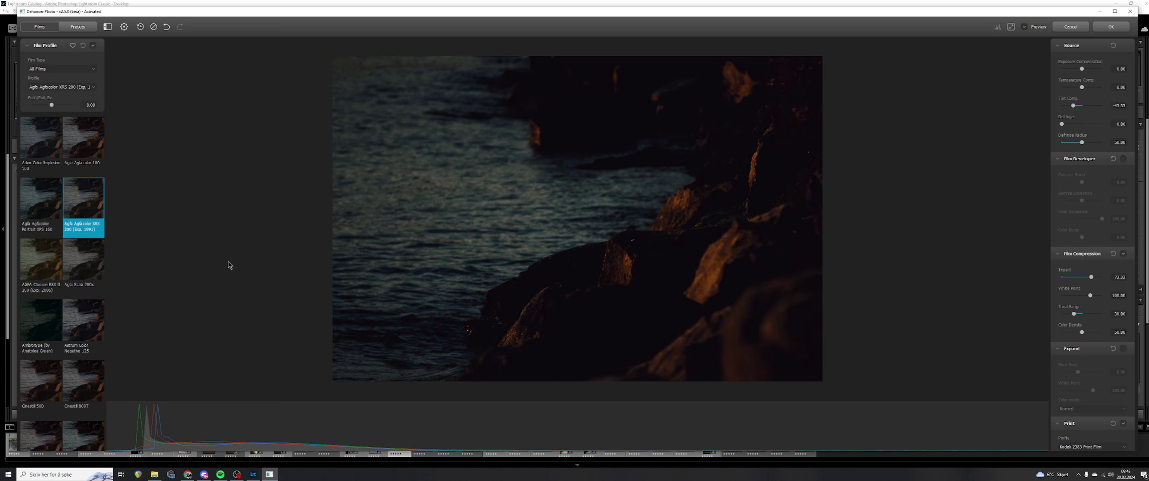
pyautogui.press('Down')
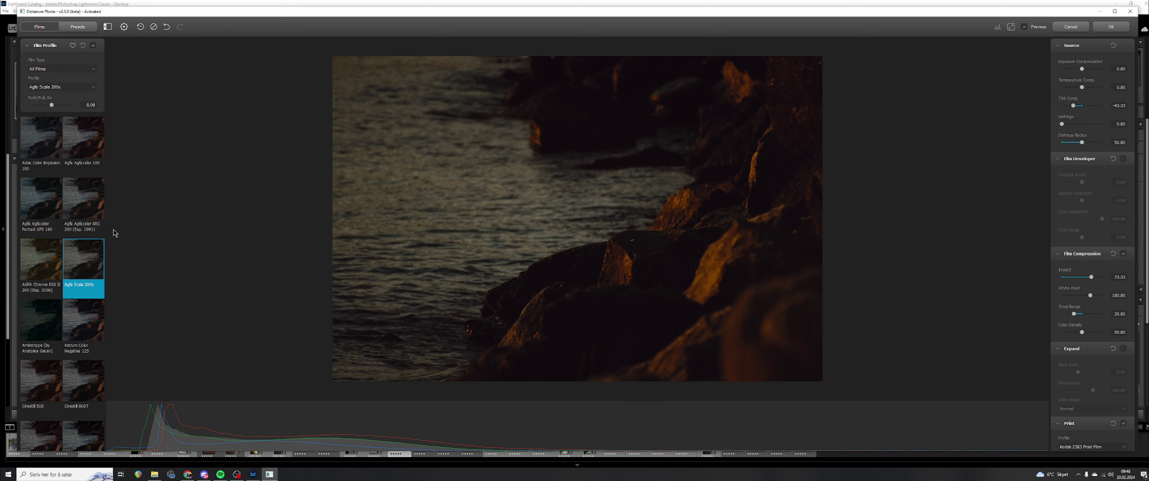
pyautogui.press('Up')
pyautogui.press('Left')
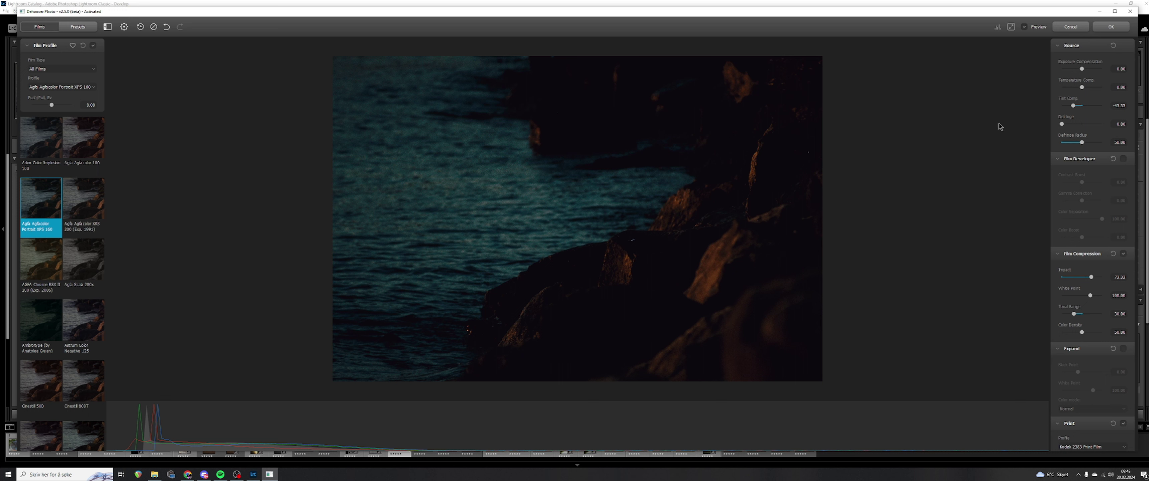
# Raise the source exposure compensation to about 0.75 and inspect the water and rocks up close
pyautogui.moveTo(1082, 70); pyautogui.dragTo(1088, 71)
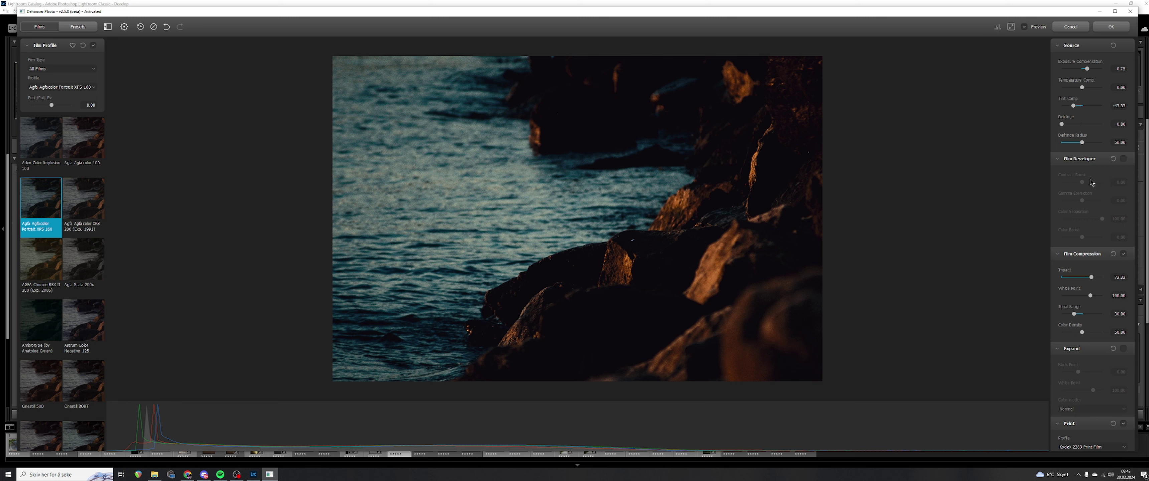
pyautogui.scroll(-12, 1088, 288)
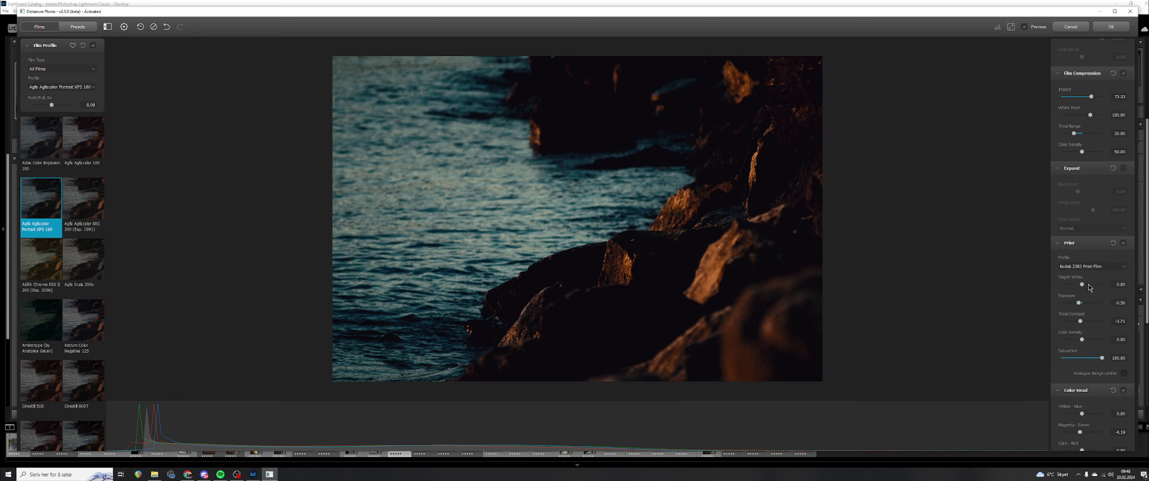
pyautogui.scroll(-12, 1090, 288)
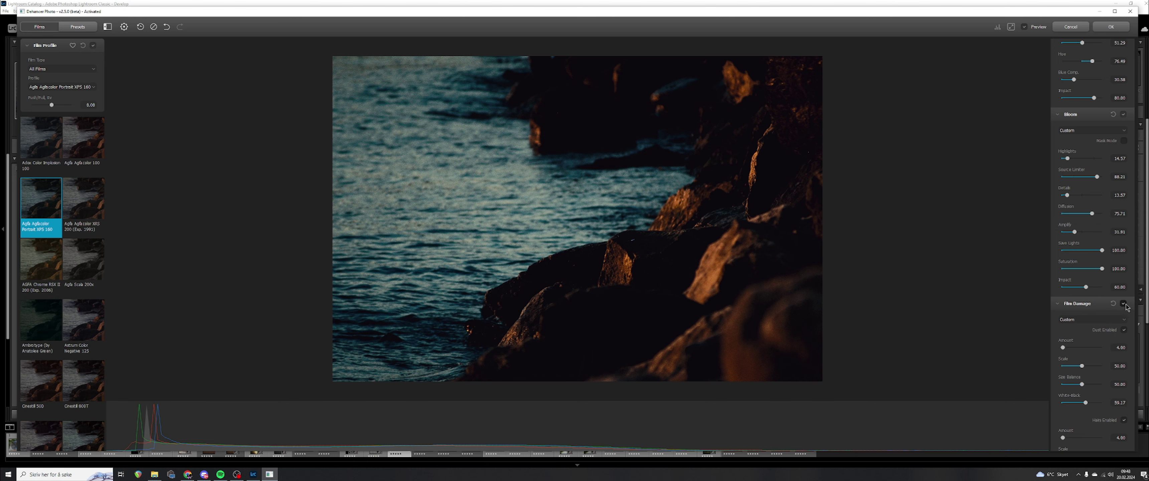
pyautogui.scroll(-2, 1102, 297)
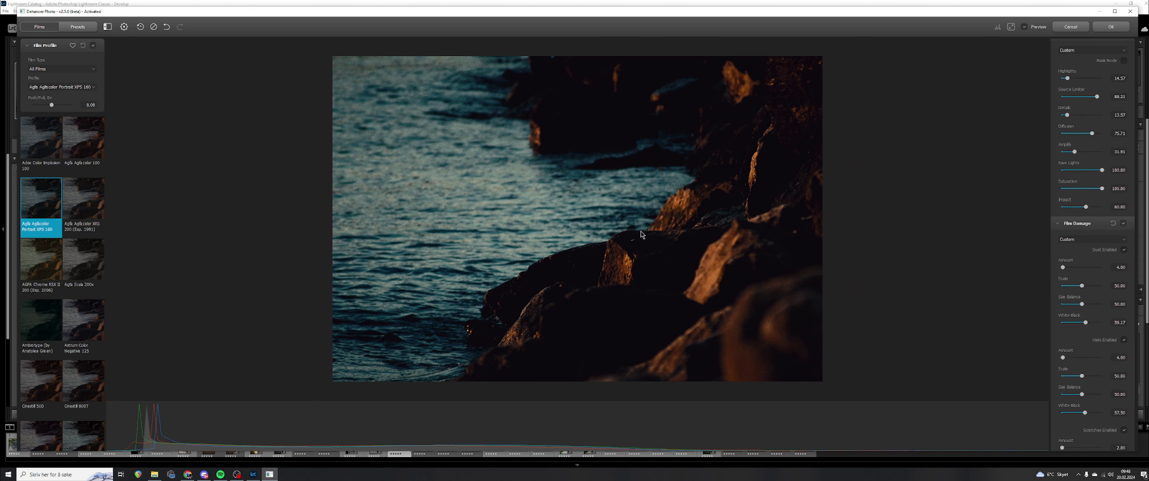
pyautogui.scroll(4, 643, 237)
pyautogui.scroll(-4, 698, 269)
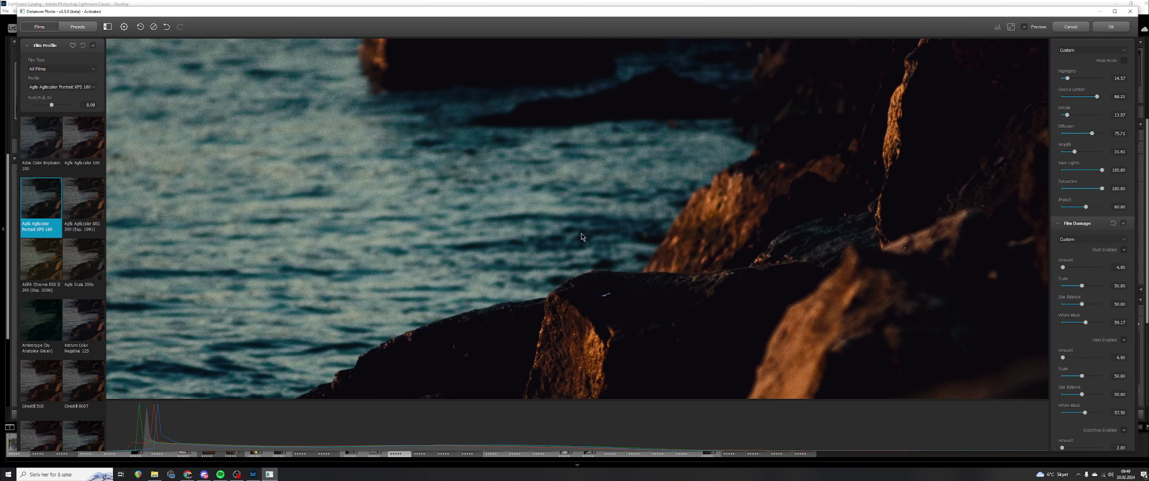
pyautogui.scroll(-2, 652, 258)
pyautogui.scroll(1, 582, 221)
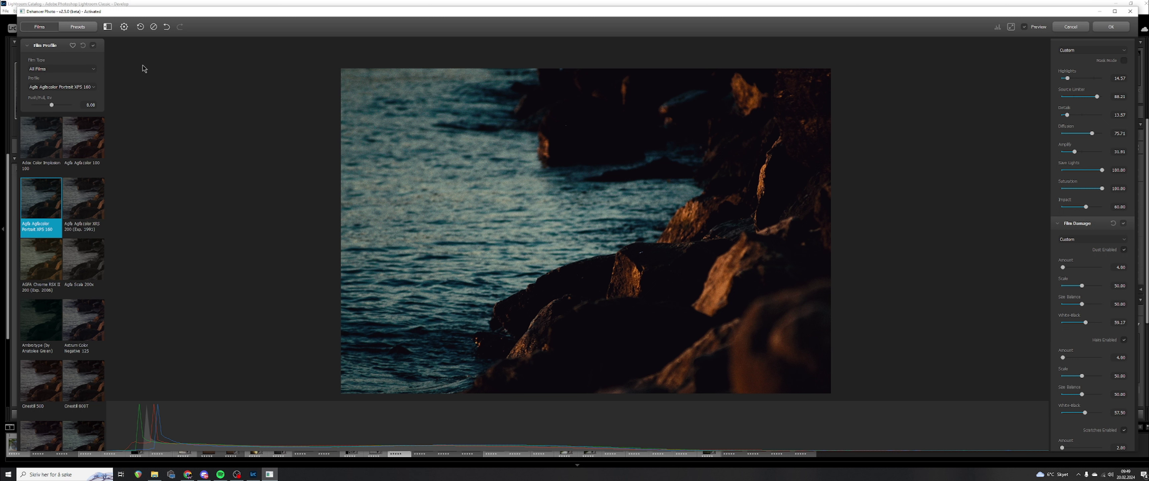
# Compare the shore photo with the film profile disabled and enabled, leaving the profile enabled
pyautogui.click(93, 46)
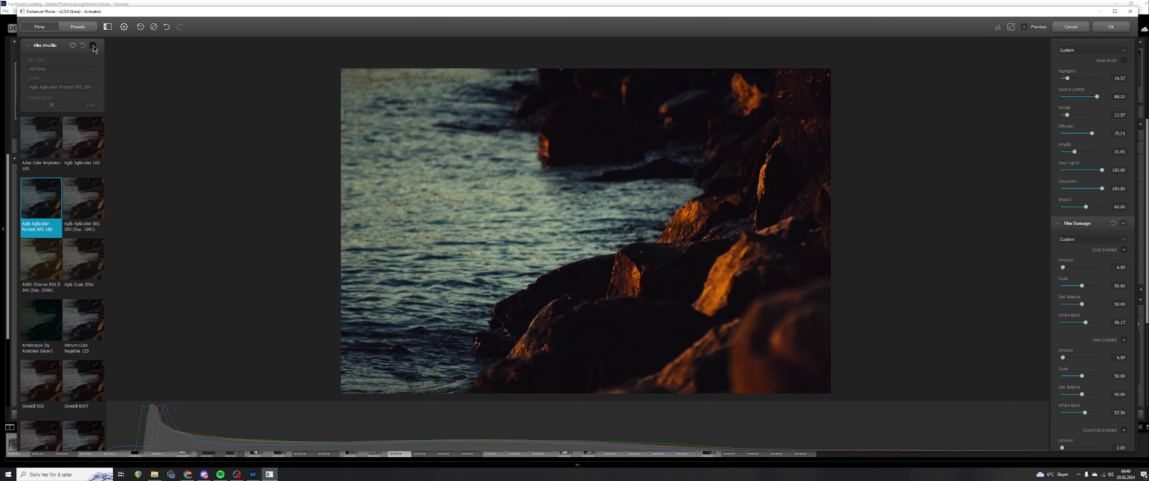
pyautogui.click(93, 46)
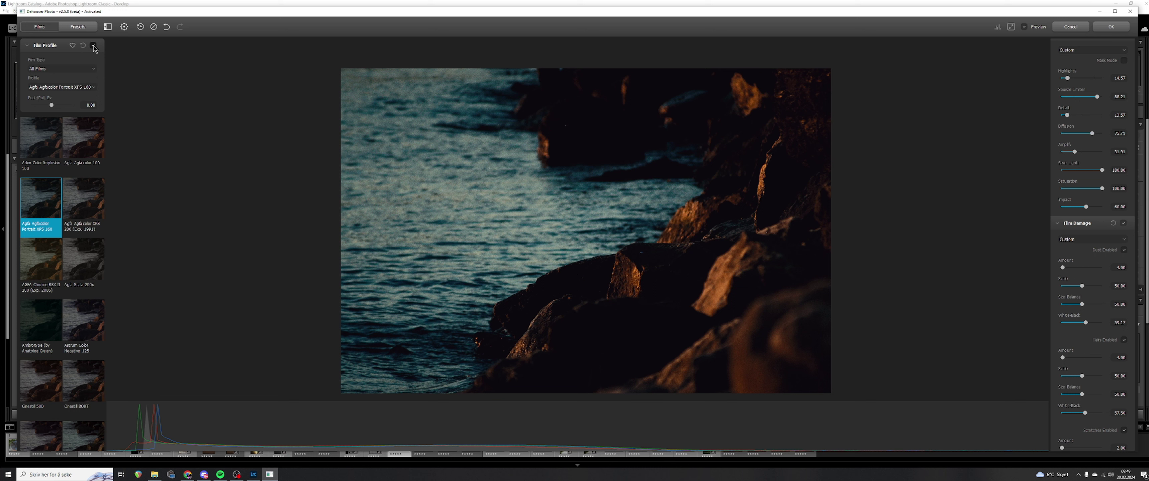
pyautogui.click(93, 46)
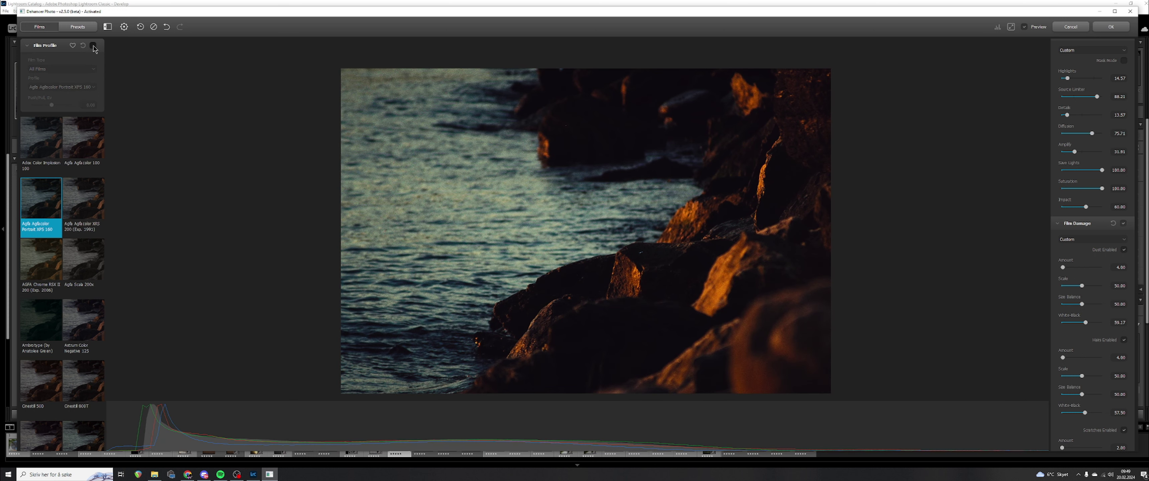
pyautogui.click(94, 46)
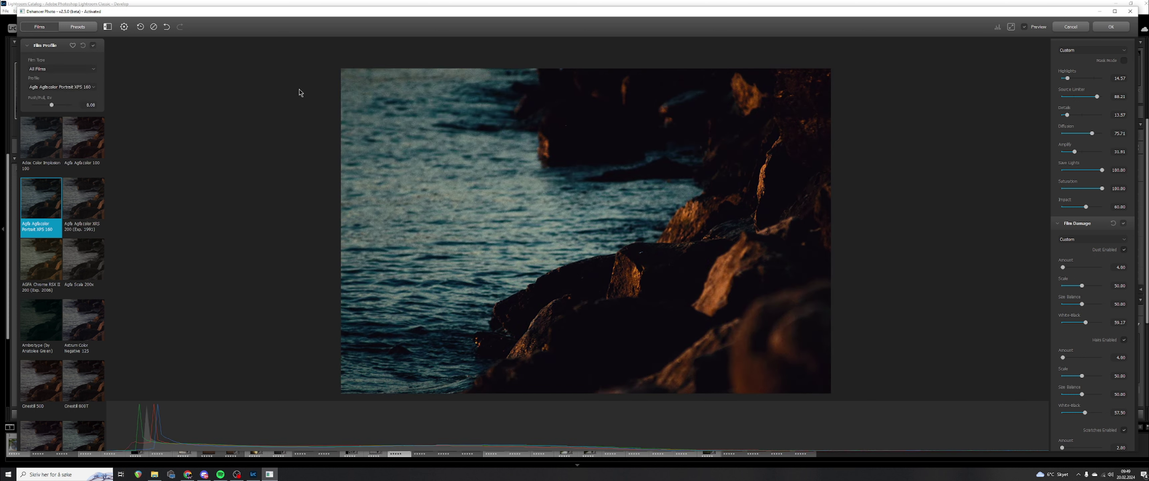